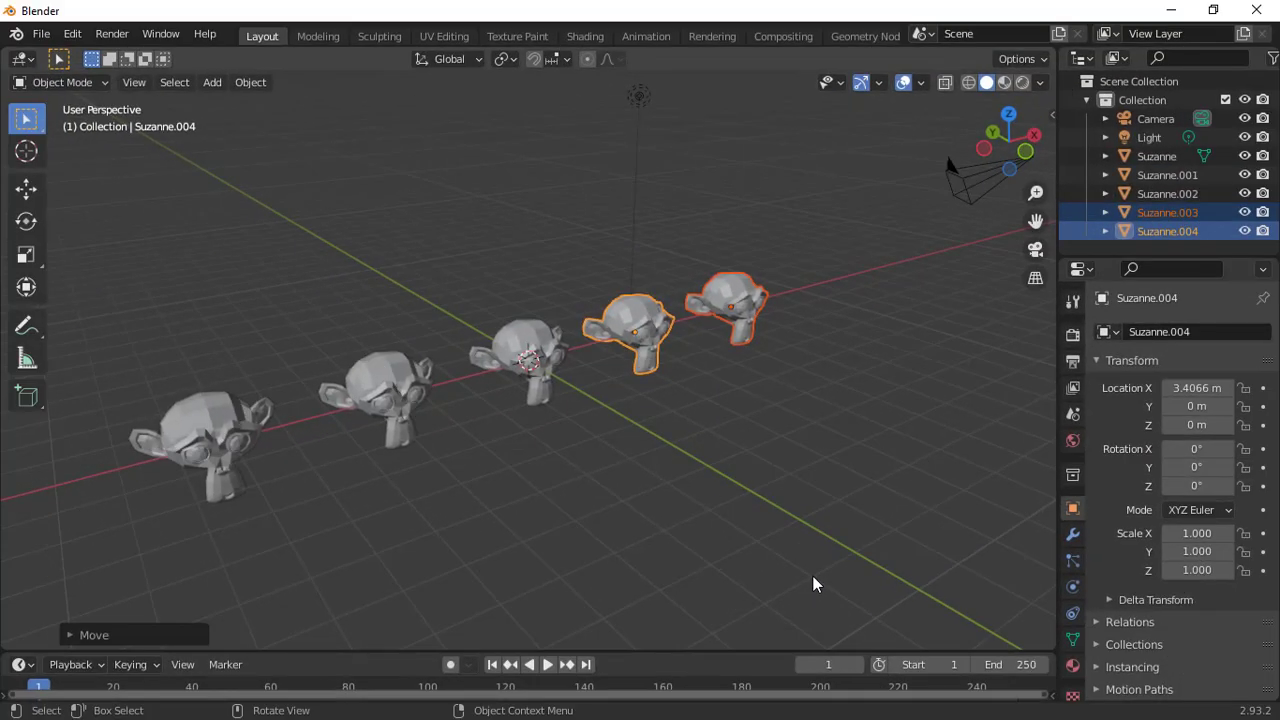
Step: Deselect the monkey heads and add a plane mesh to the scene
{"action": "left_click", "coordinate": [829, 438]}
{"action": "left_click_drag", "start_coordinate": [993, 160], "coordinate": [1064, 144]}
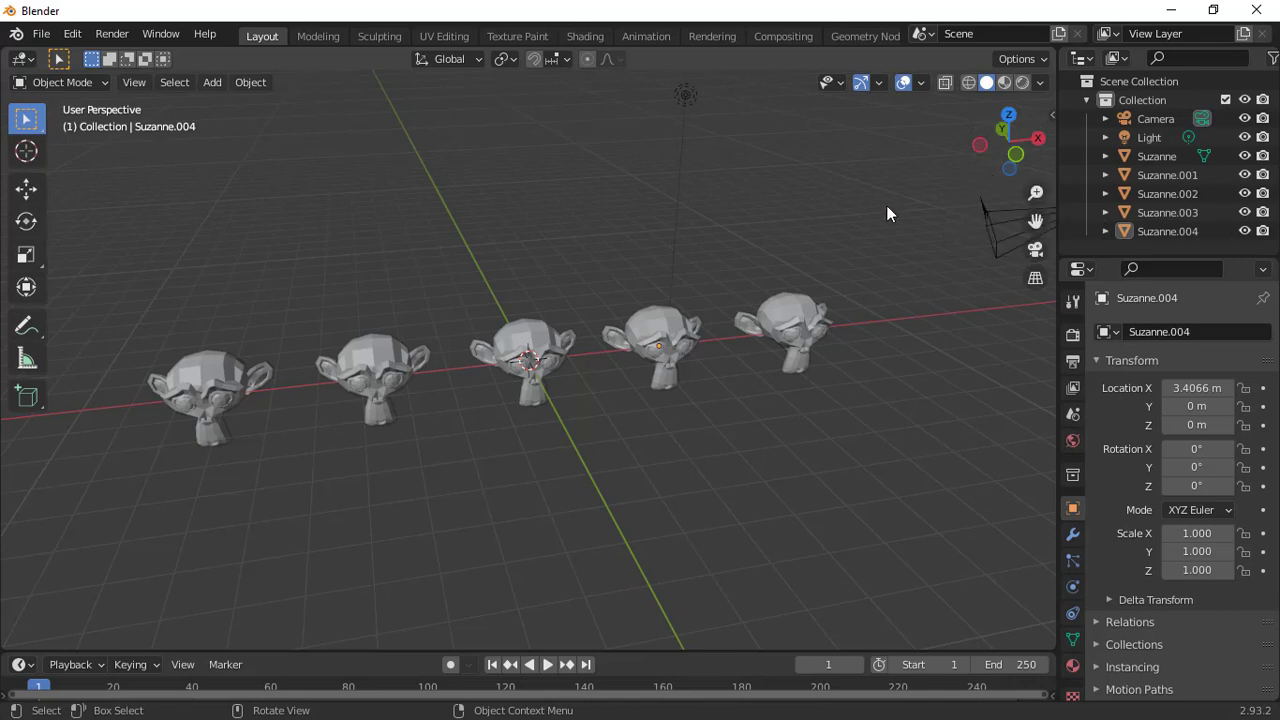
{"action": "key", "text": "shift+a"}
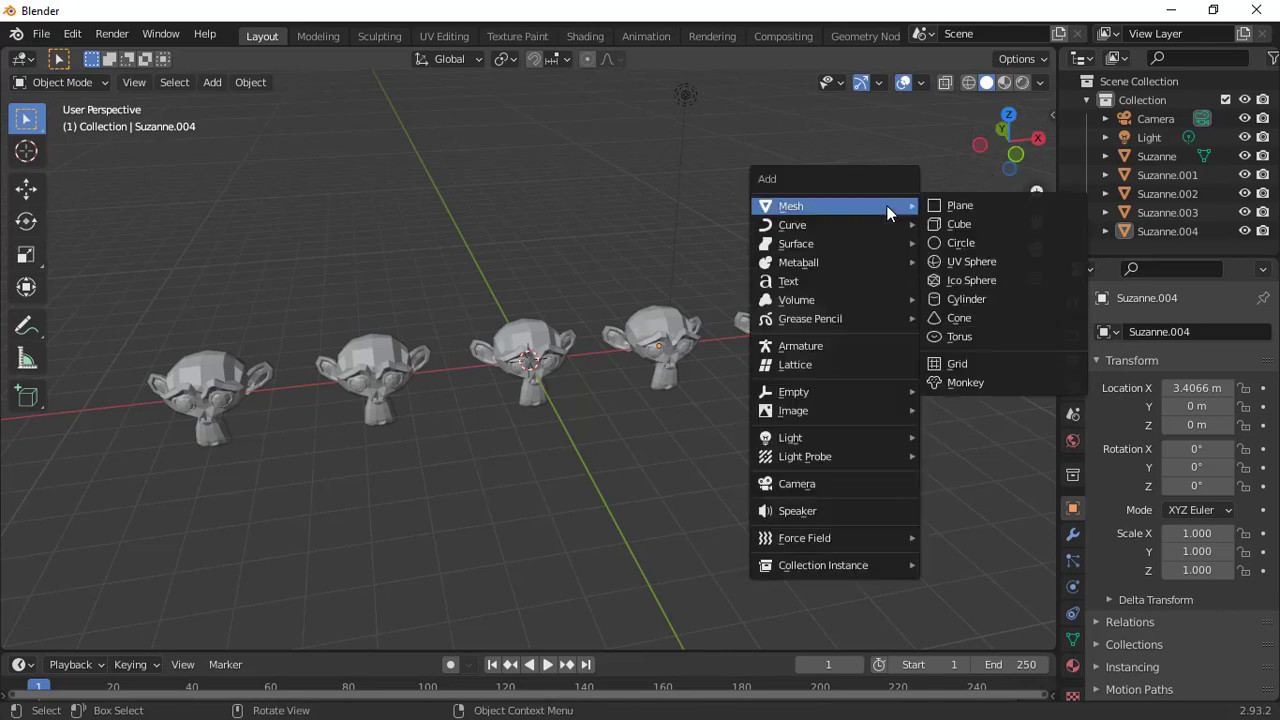
{"action": "left_click", "coordinate": [944, 211]}
Step: Raise the plane about 1.33 m along Z above the middle monkey and scale it up to about 1.45
{"action": "key", "text": "g"}
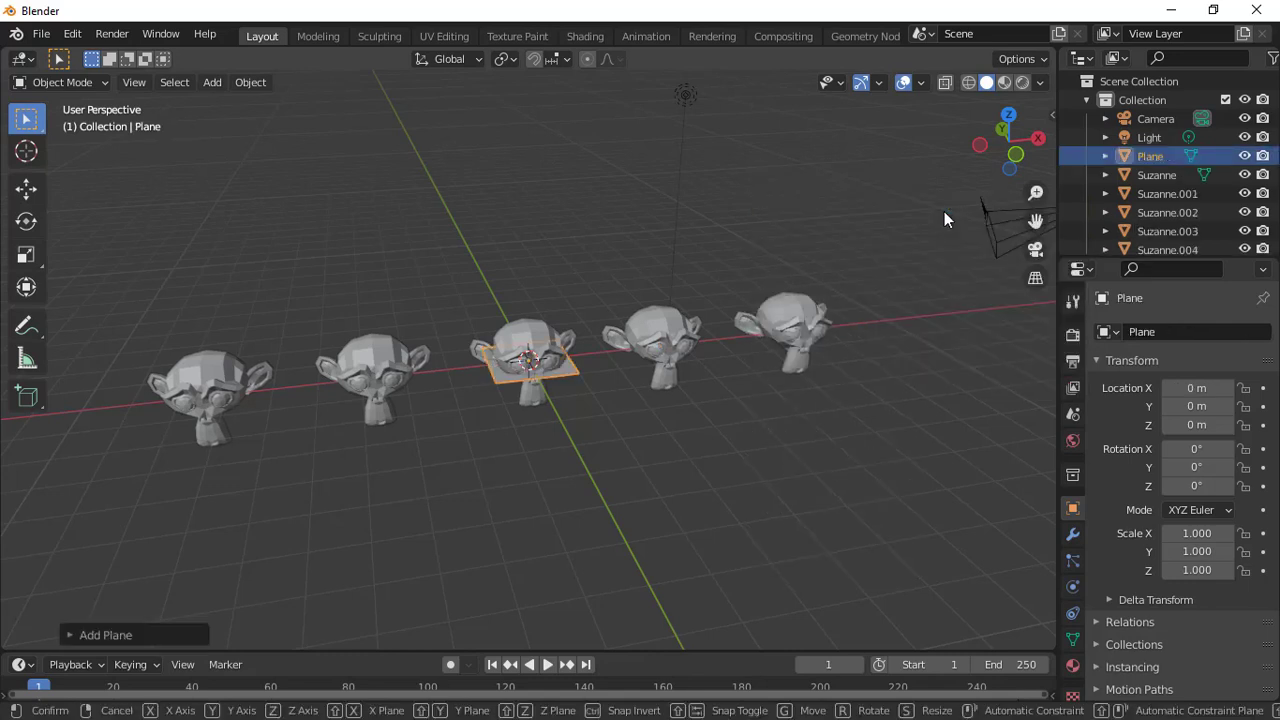
{"action": "key", "text": "x"}
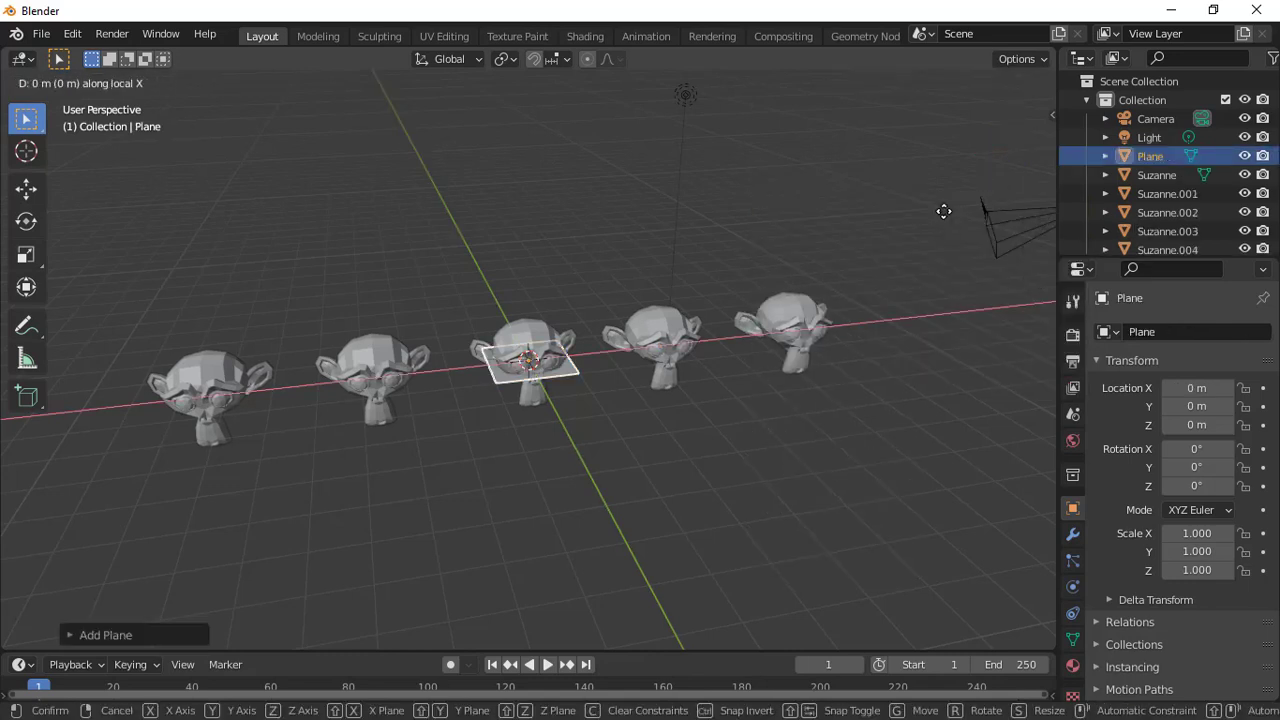
{"action": "key", "text": "z"}
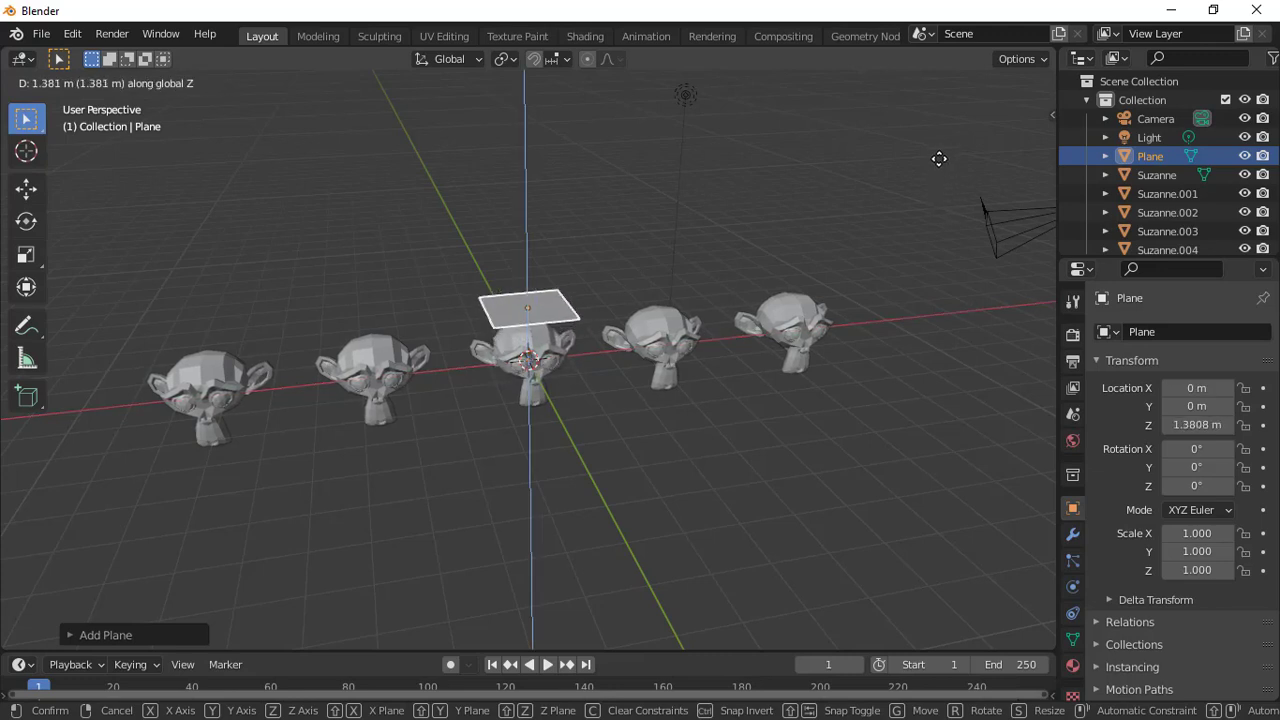
{"action": "left_click", "coordinate": [938, 160]}
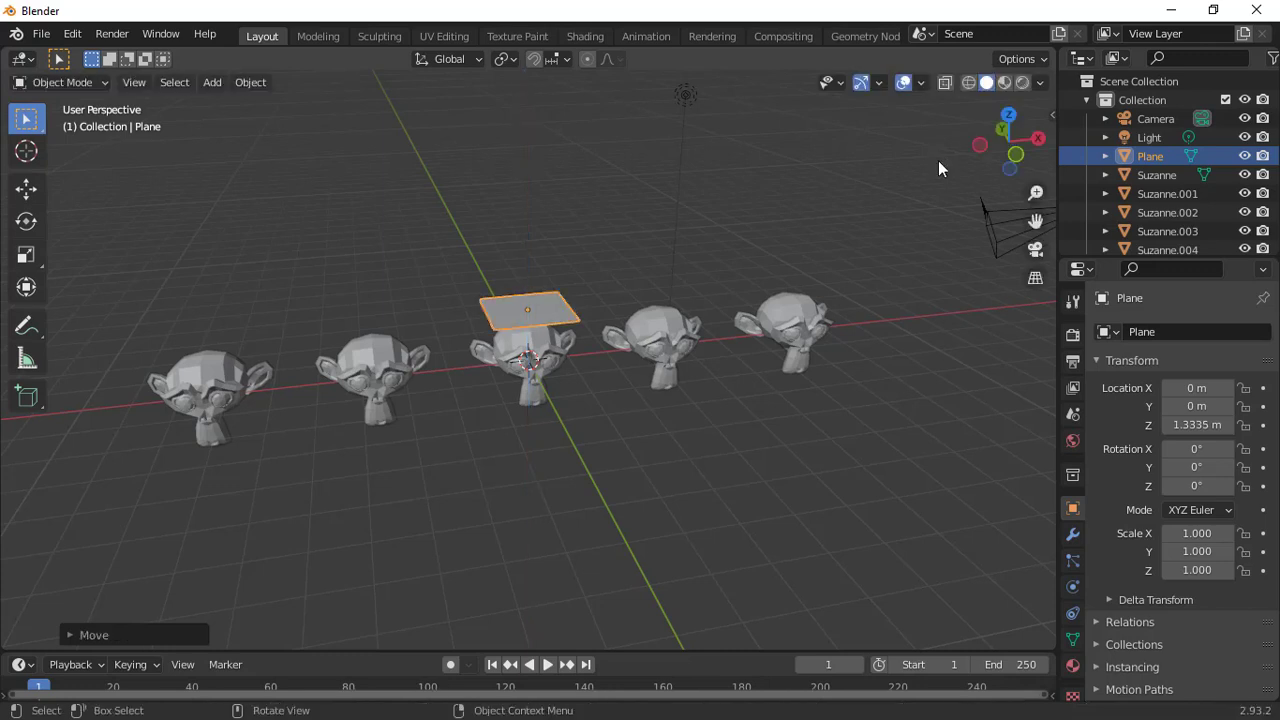
{"action": "key", "text": "s"}
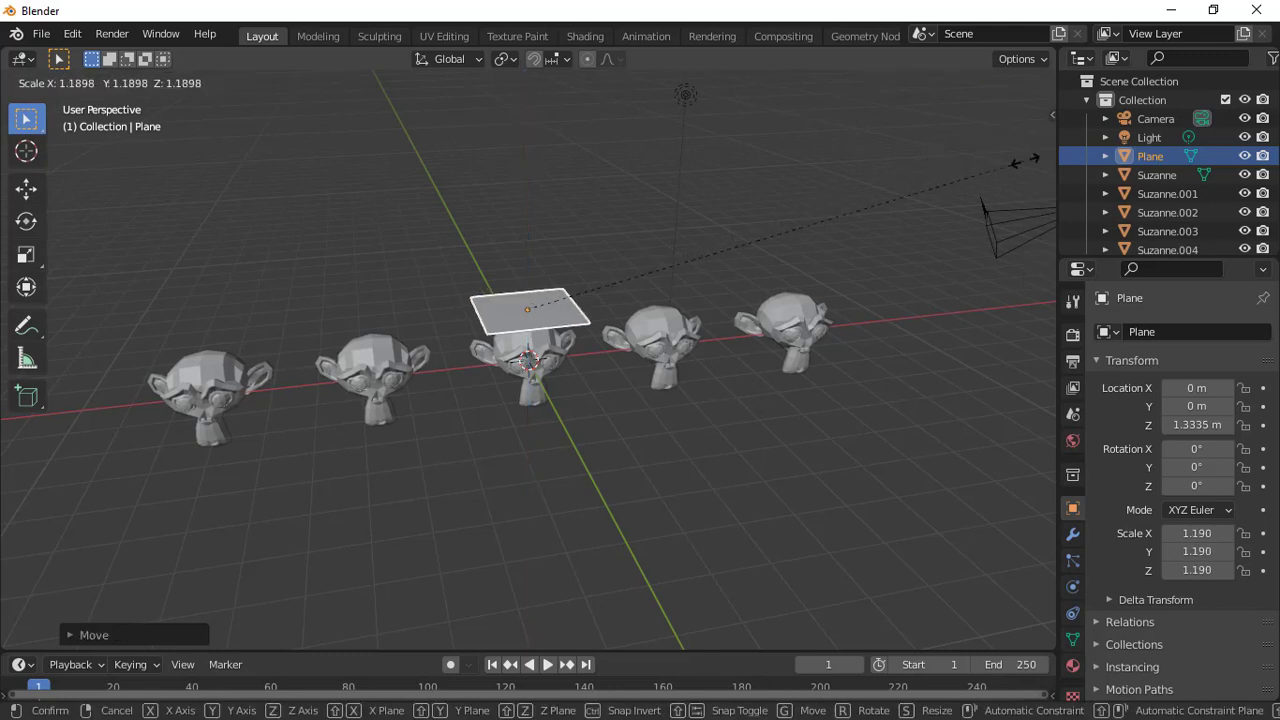
{"action": "left_click", "coordinate": [91, 167]}
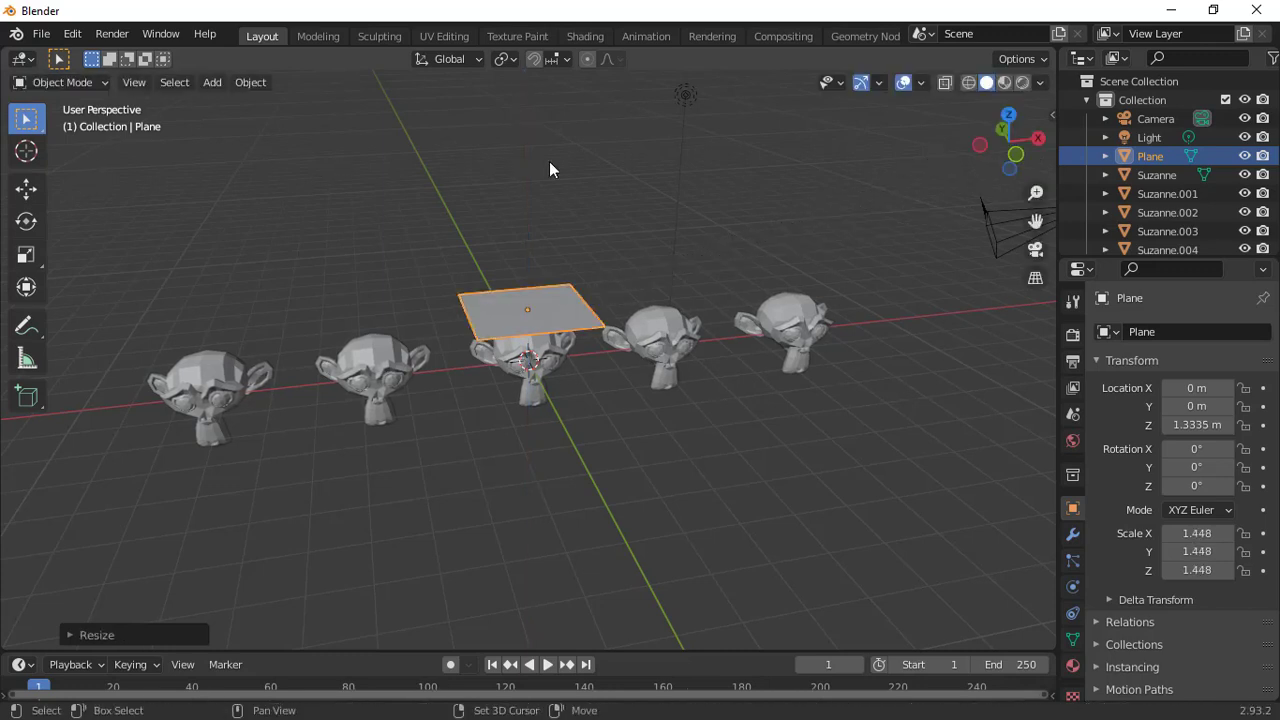
Step: From the top view, duplicate the plane twice along negative X, covering the two monkeys there at about -3.56 m and -7.23 m
{"action": "left_click", "coordinate": [1012, 118]}
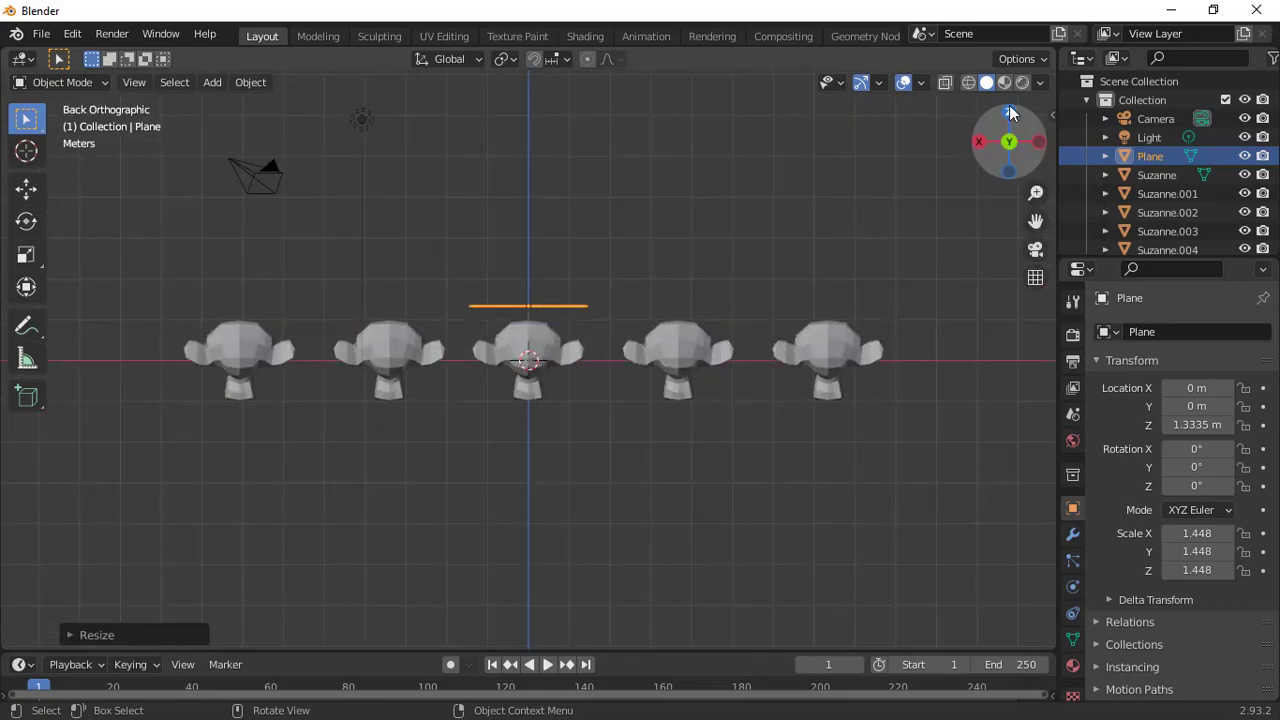
{"action": "left_click", "coordinate": [1009, 110]}
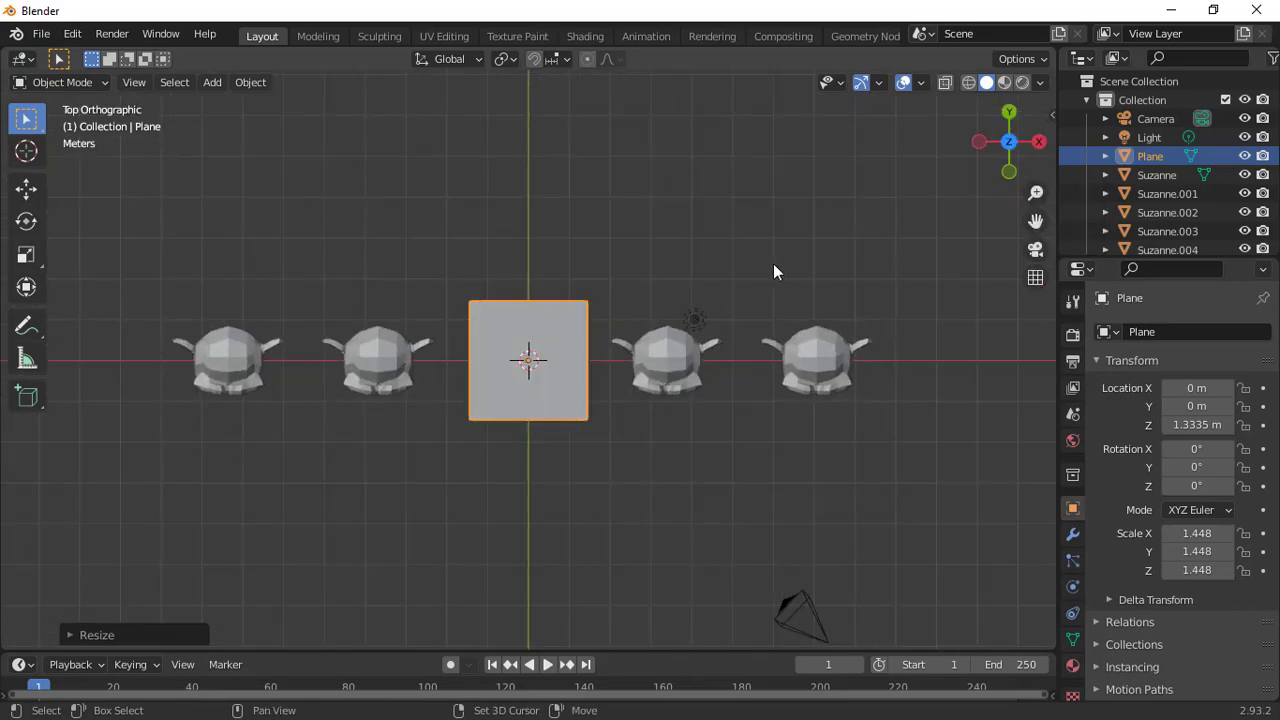
{"action": "key", "text": "shift+d"}
{"action": "key", "text": "x"}
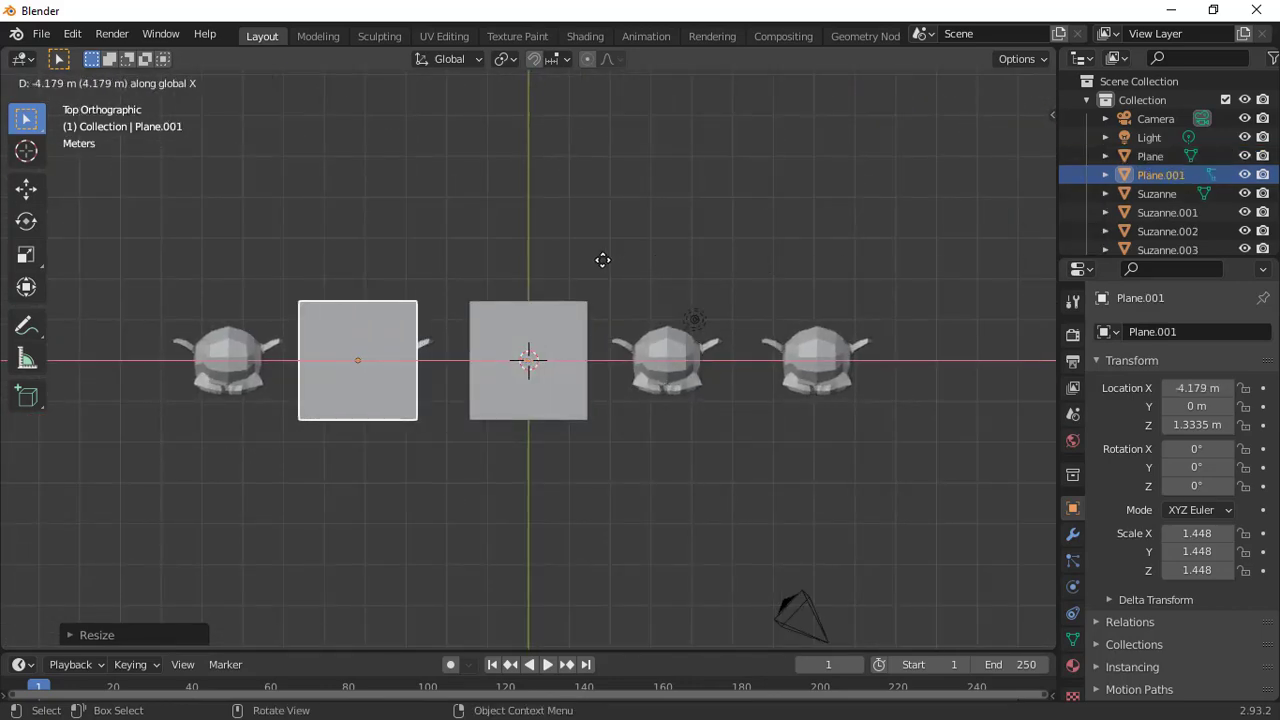
{"action": "left_click", "coordinate": [628, 260]}
{"action": "key", "text": "shift+d"}
{"action": "key", "text": "Escape"}
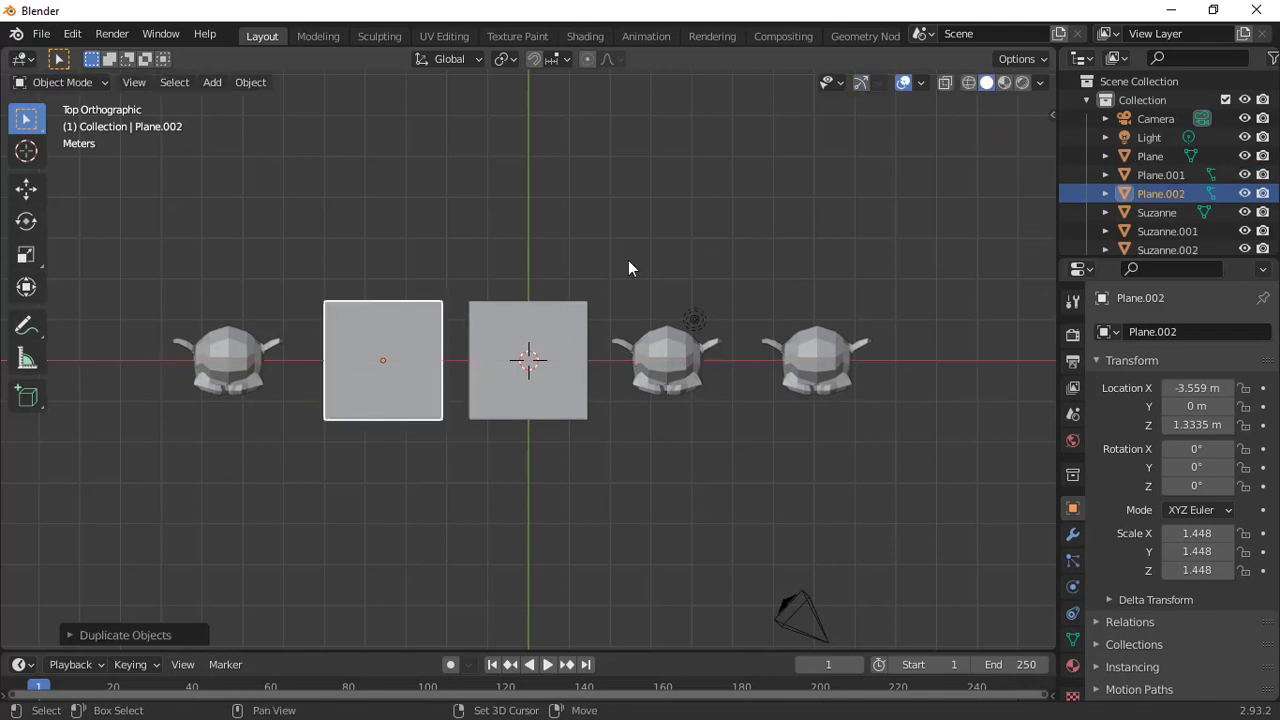
{"action": "key", "text": "g"}
{"action": "key", "text": "x"}
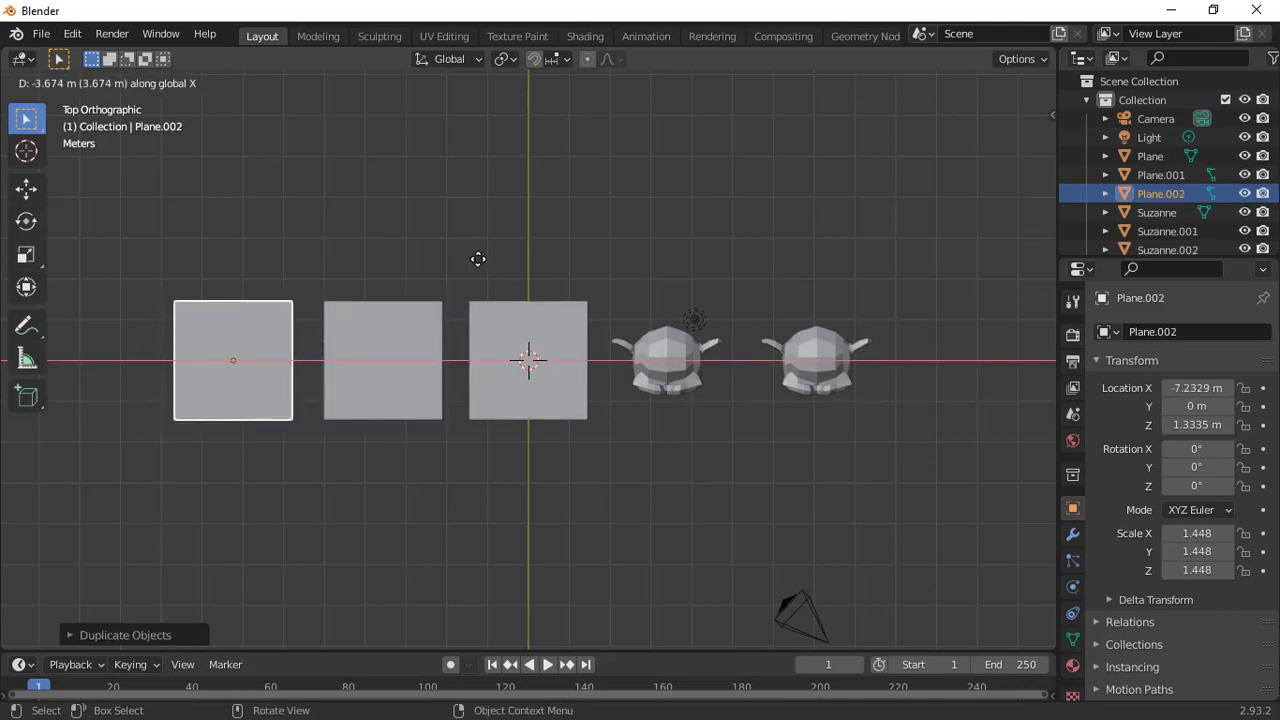
{"action": "left_click", "coordinate": [478, 259]}
Step: Duplicate the plane twice more along X, covering the two monkeys on the positive side at about 3.31 m and 7 m
{"action": "key", "text": "shift+d"}
{"action": "key", "text": "x"}
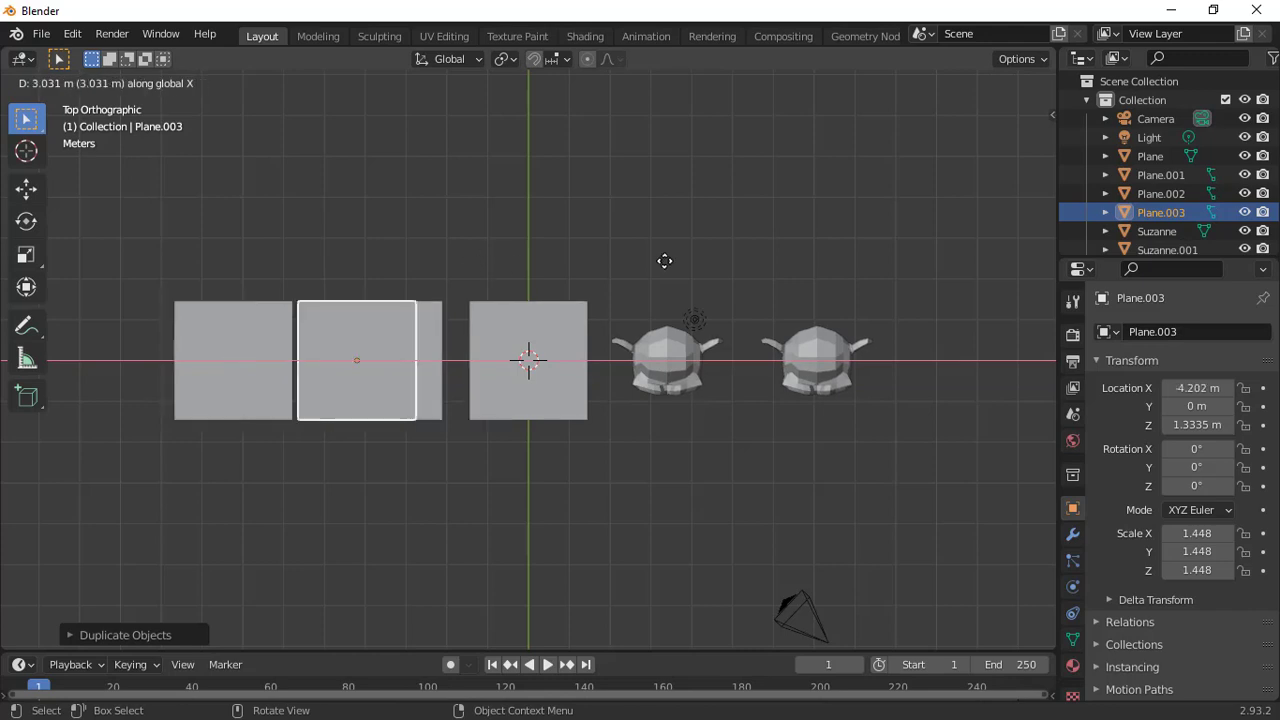
{"action": "left_click", "coordinate": [906, 246]}
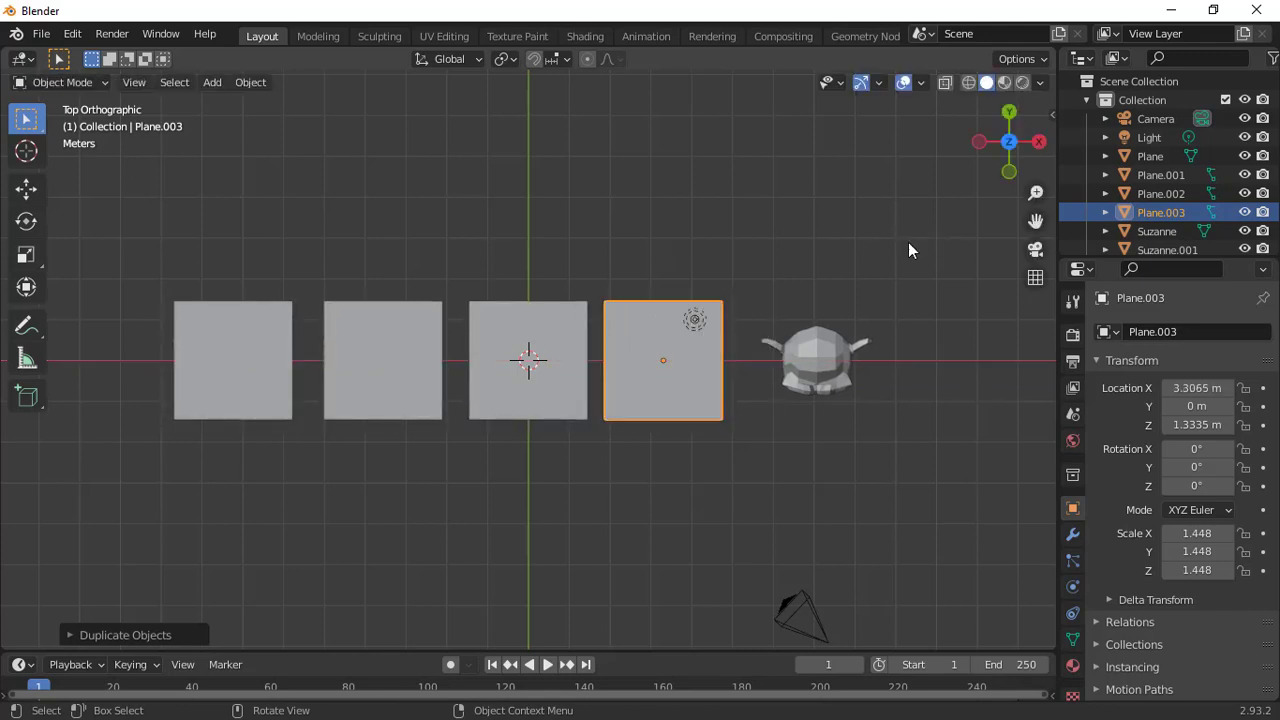
{"action": "key", "text": "shift+d"}
{"action": "key", "text": "x"}
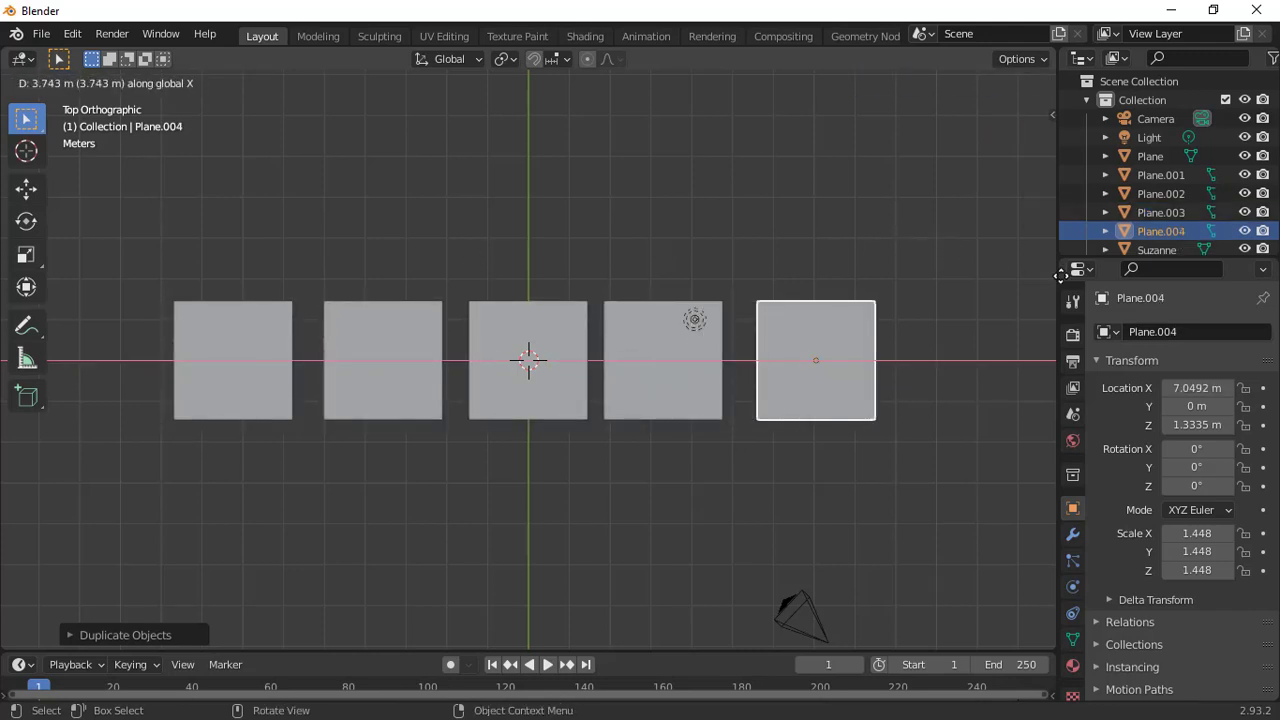
{"action": "left_click", "coordinate": [10, 285]}
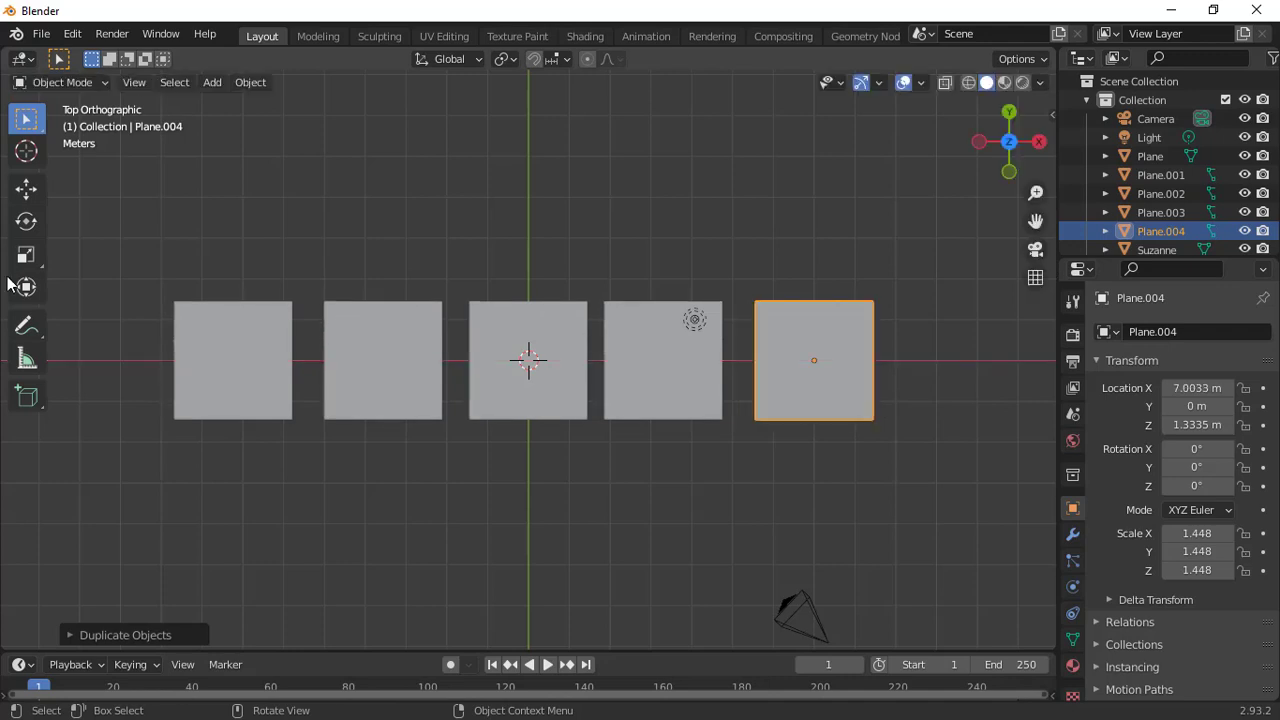
Step: Select all five planes above the monkeys and exclude the light from the selection
{"action": "left_click_drag", "start_coordinate": [1009, 141], "coordinate": [960, 225]}
{"action": "left_click", "coordinate": [1015, 152]}
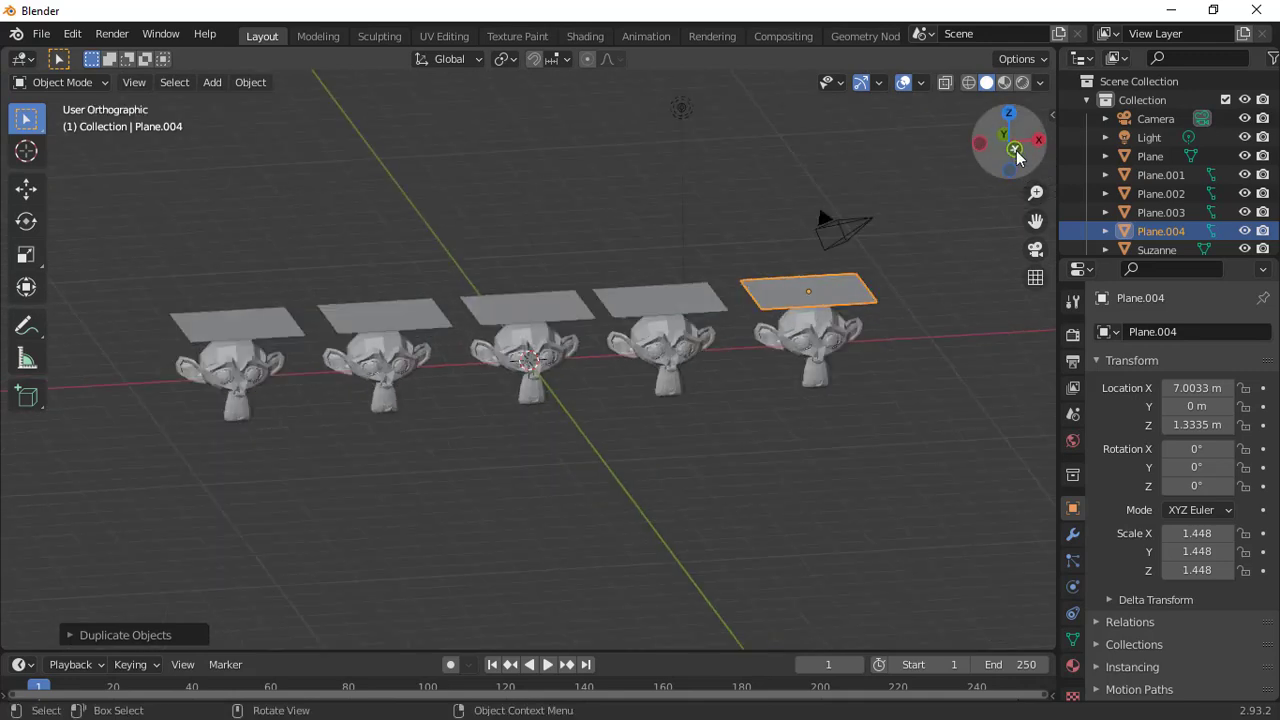
{"action": "left_click_drag", "start_coordinate": [148, 255], "coordinate": [960, 314]}
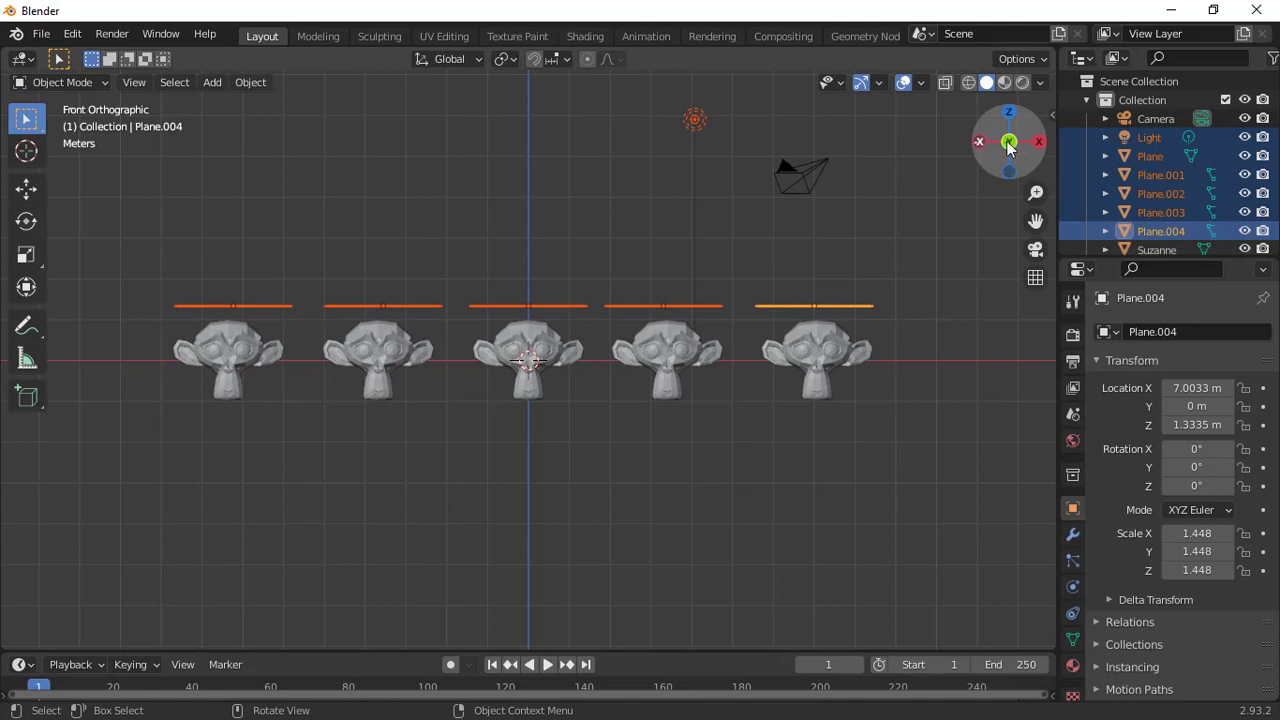
{"action": "left_click_drag", "start_coordinate": [1018, 156], "coordinate": [742, 140]}
{"action": "left_click", "coordinate": [735, 115]}
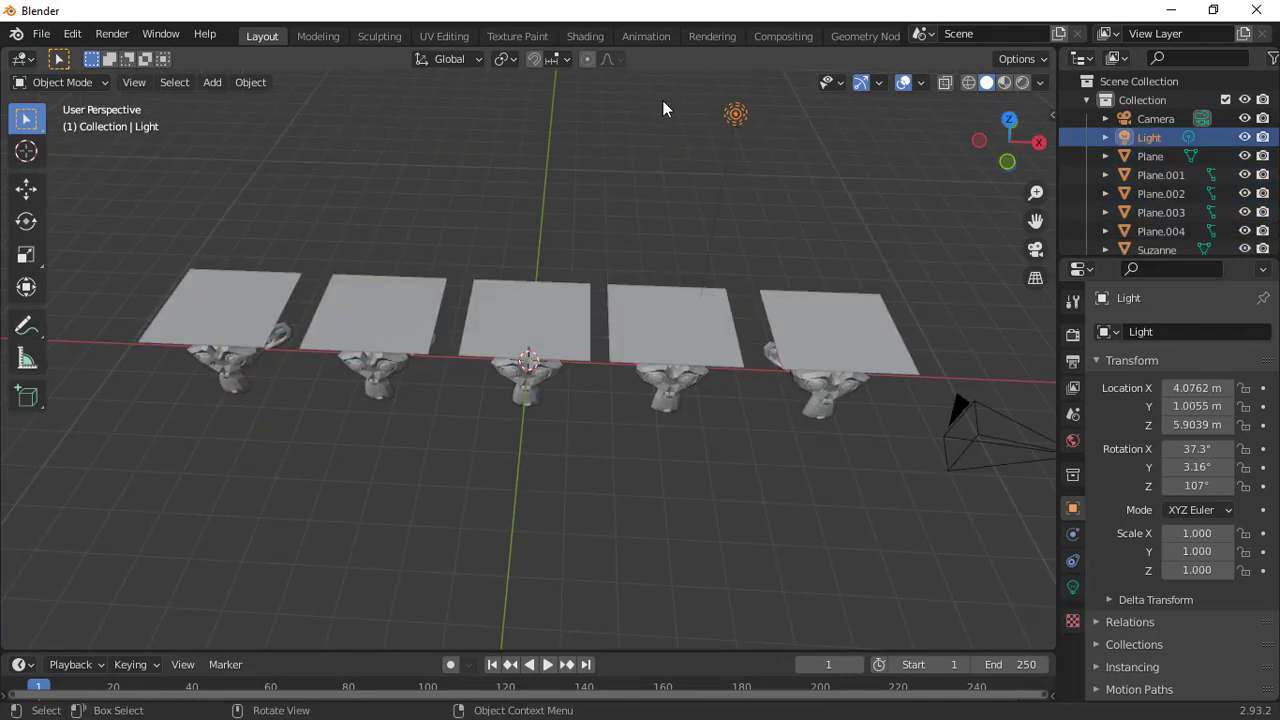
{"action": "key", "text": "ctrl+z"}
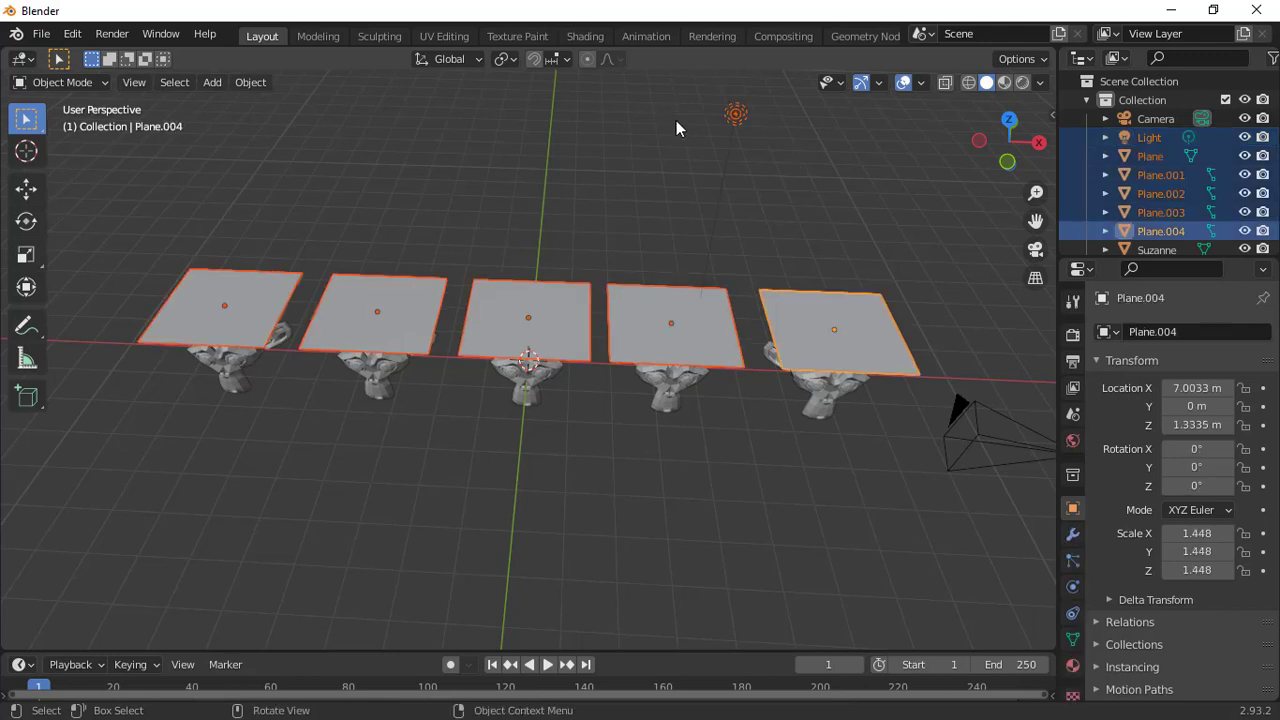
{"action": "left_click", "coordinate": [735, 115], "text": "ctrl"}
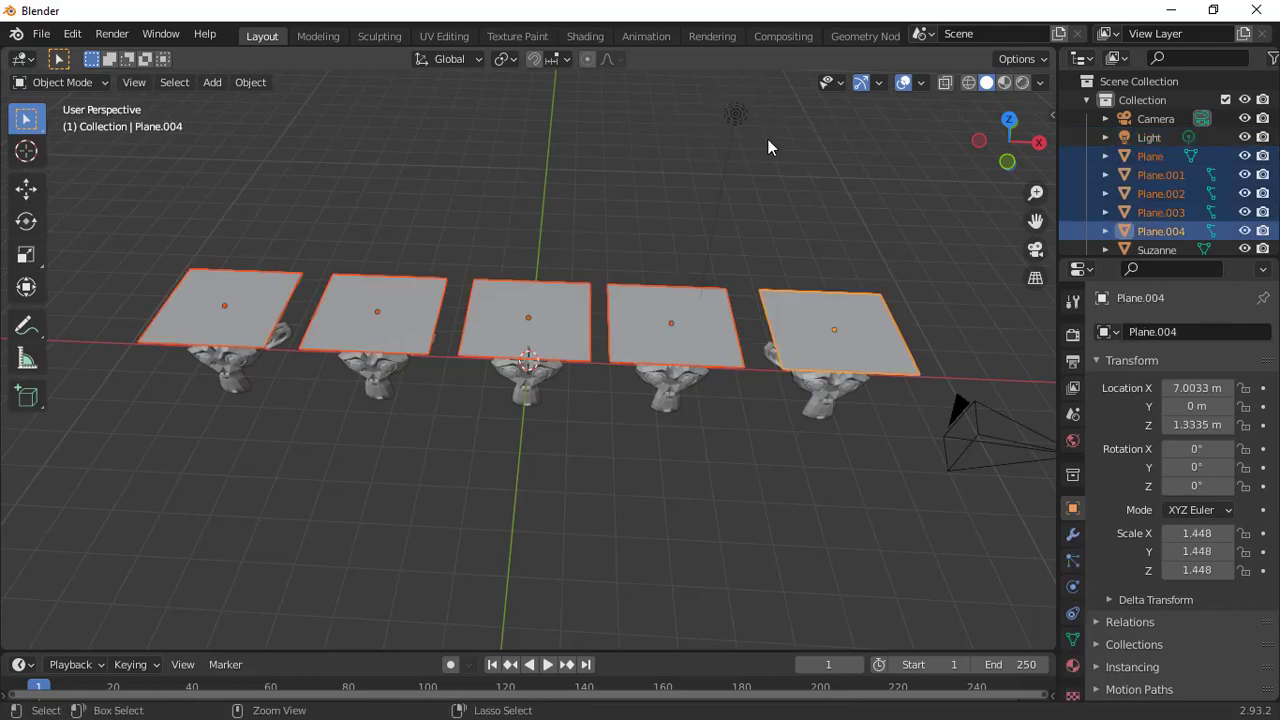
Step: Subdivide the five planes in Edit Mode twice, with 15 cuts for the second subdivision, and return to Object Mode
{"action": "key", "text": "Tab"}
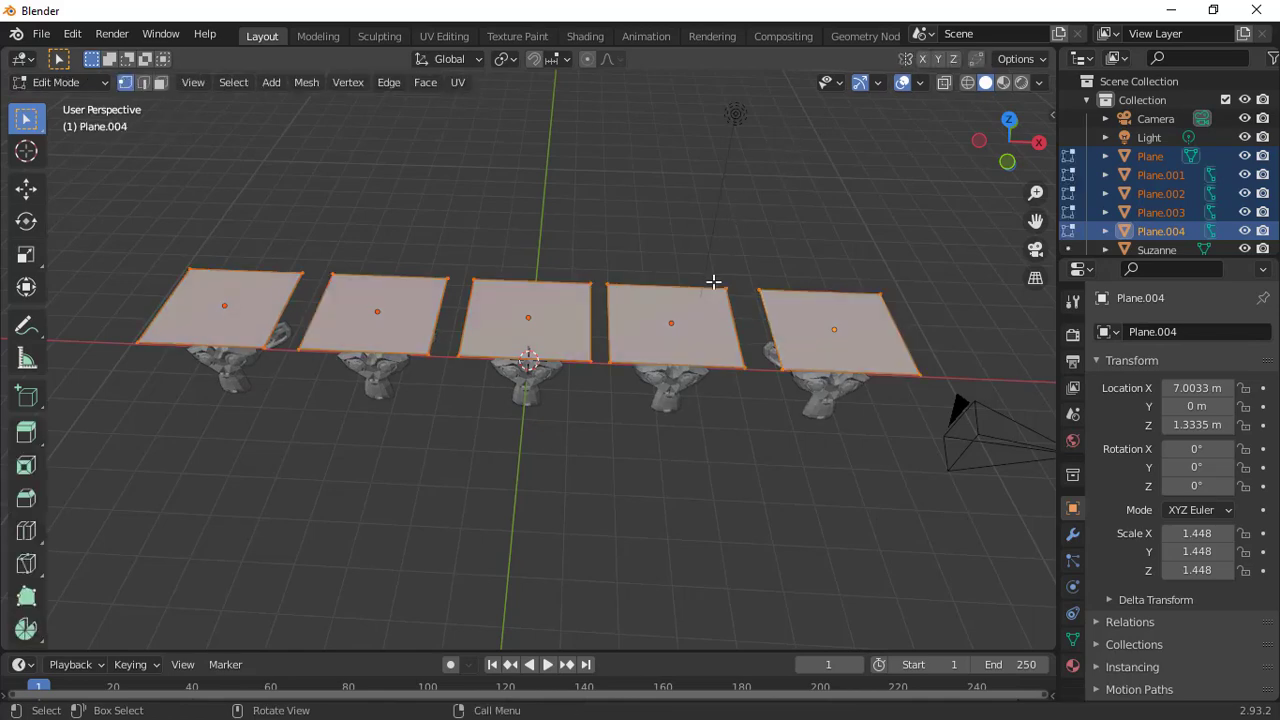
{"action": "right_click", "coordinate": [713, 282]}
{"action": "left_click", "coordinate": [713, 284]}
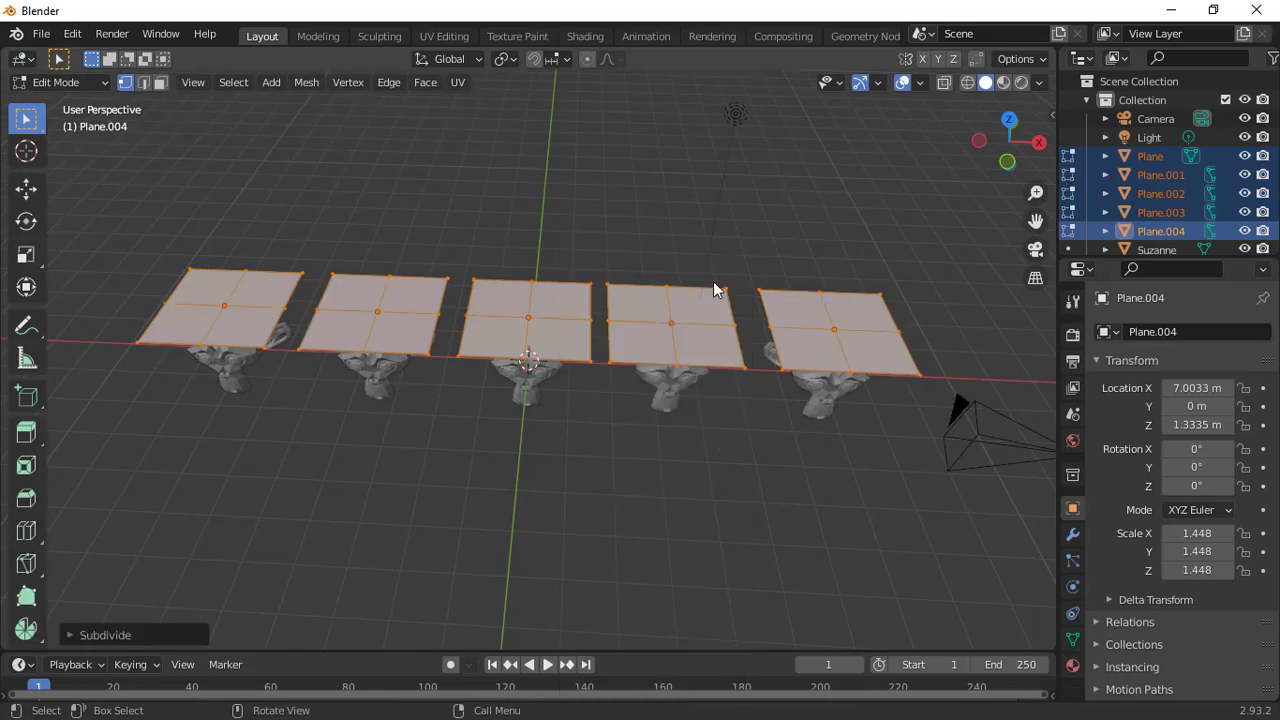
{"action": "right_click", "coordinate": [713, 289]}
{"action": "left_click", "coordinate": [713, 285]}
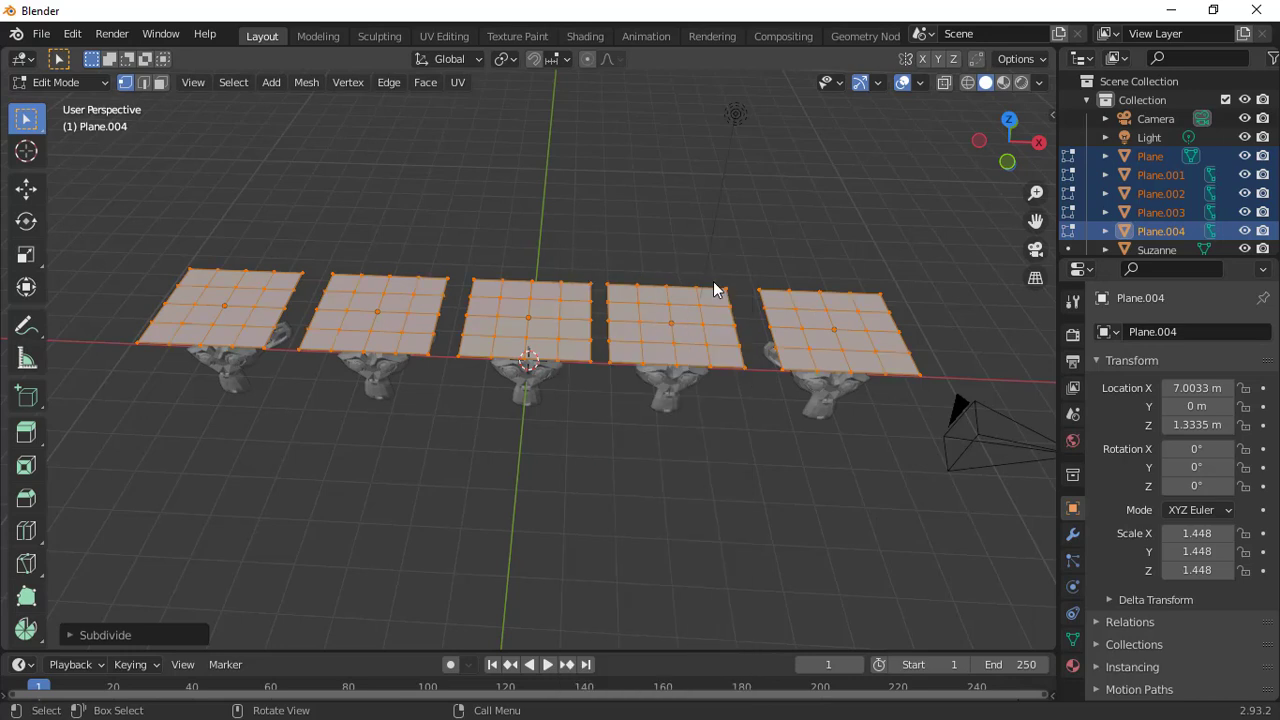
{"action": "left_click", "coordinate": [160, 638]}
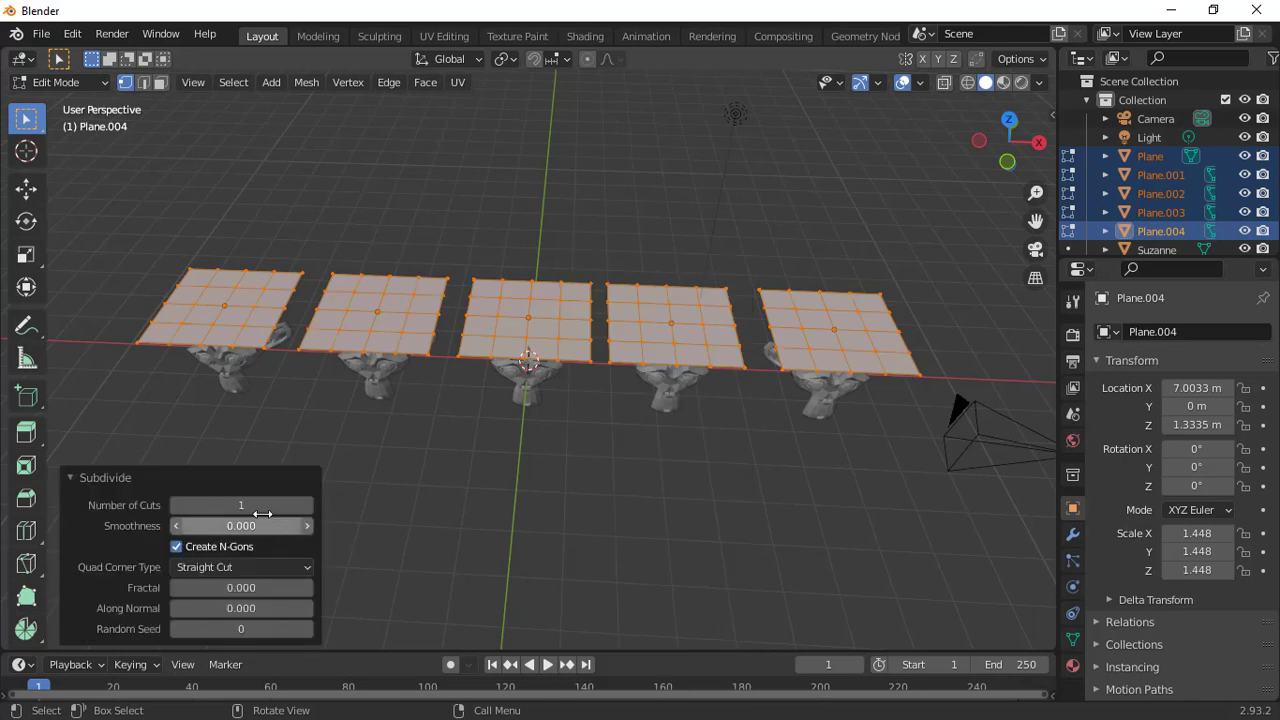
{"action": "left_click", "coordinate": [181, 505]}
{"action": "type", "text": "15"}
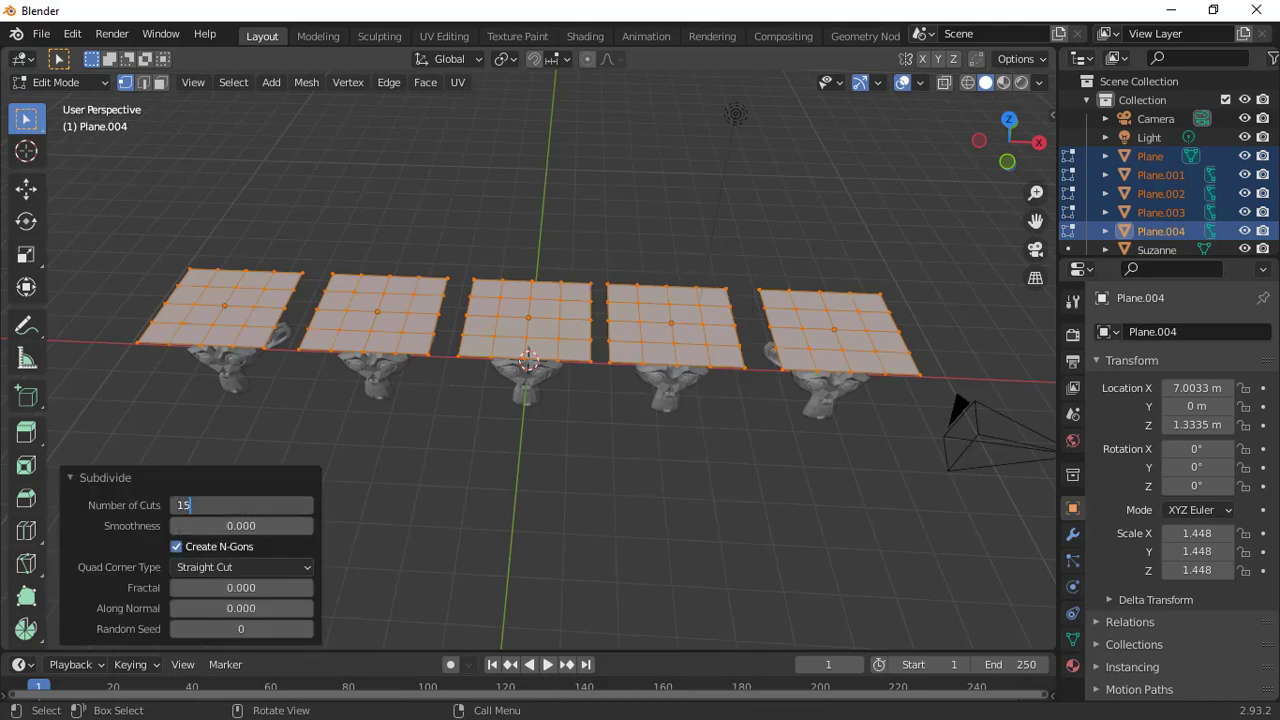
{"action": "key", "text": "Return"}
{"action": "key", "text": "Tab"}
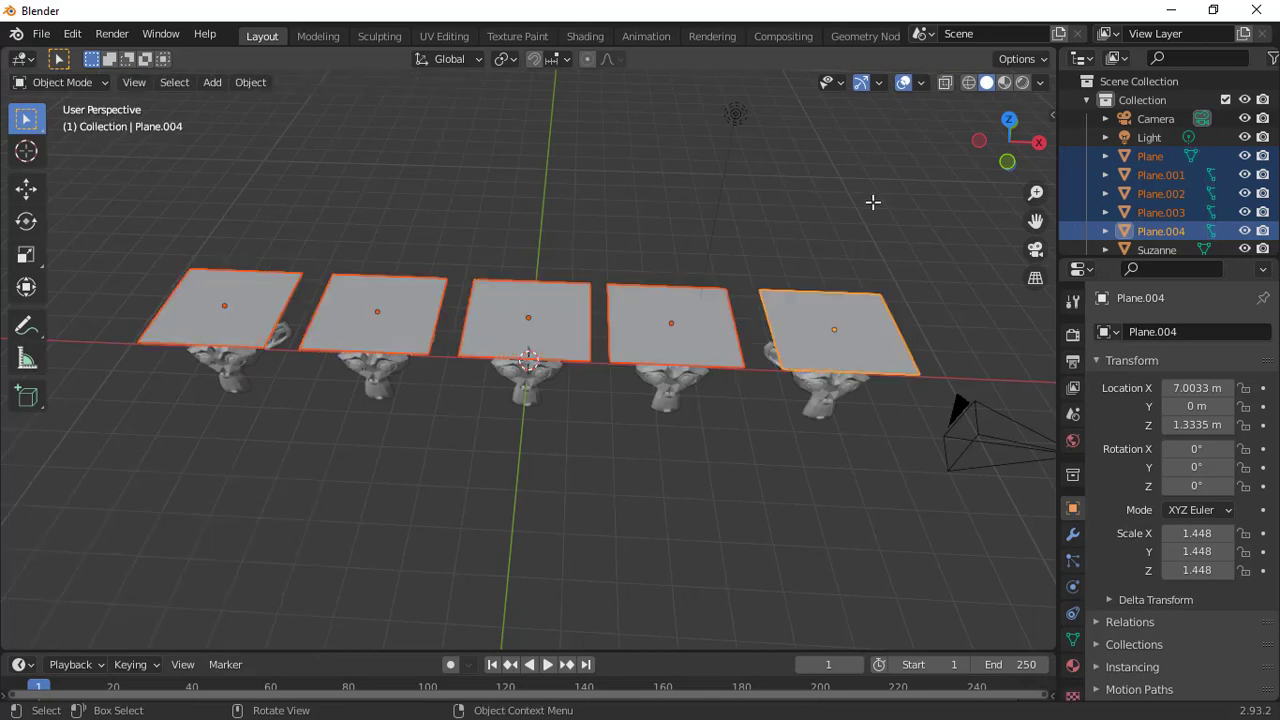
Step: Add Cloth physics to the active plane at the positive X end of the row
{"action": "left_click", "coordinate": [1072, 535]}
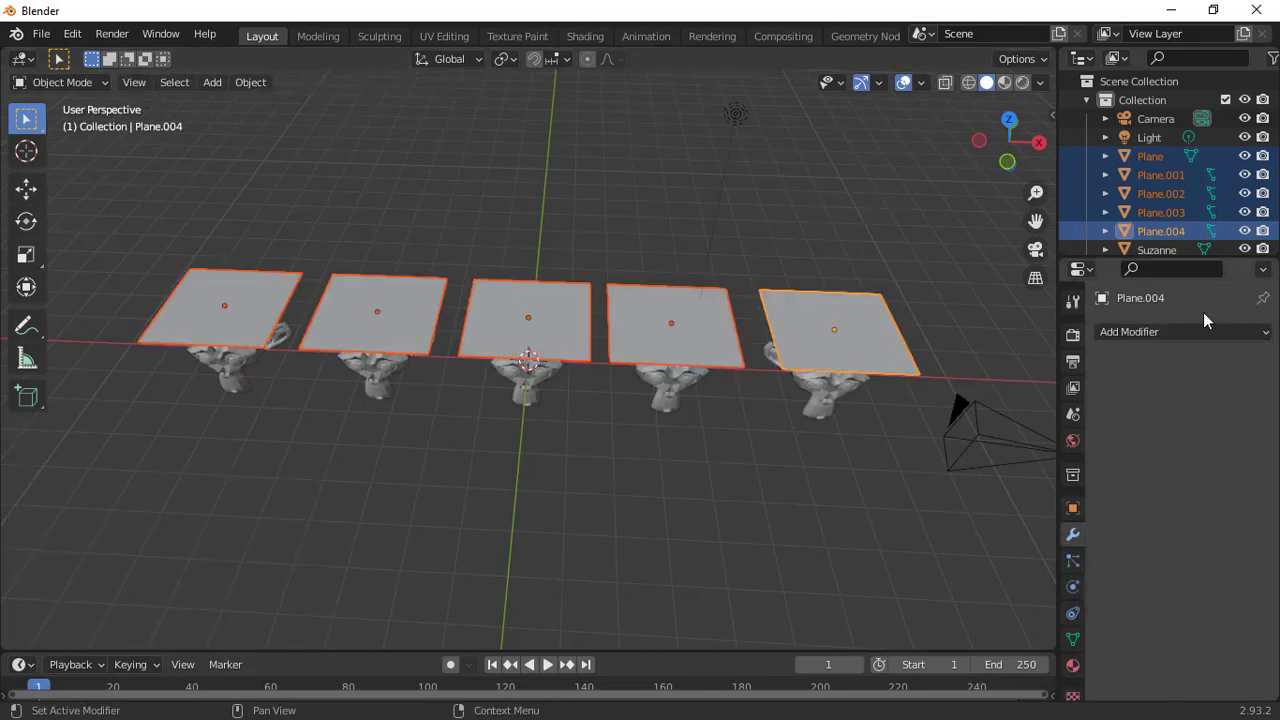
{"action": "left_click", "coordinate": [1069, 594]}
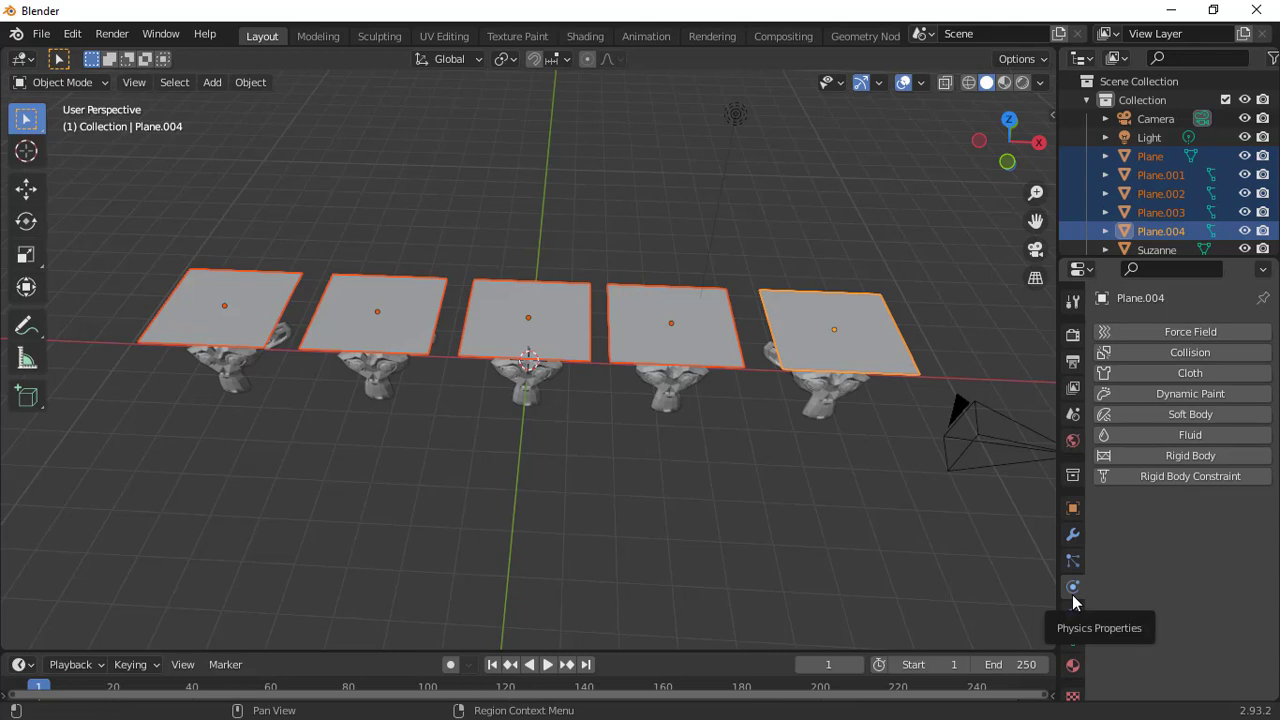
{"action": "left_click", "coordinate": [1184, 375]}
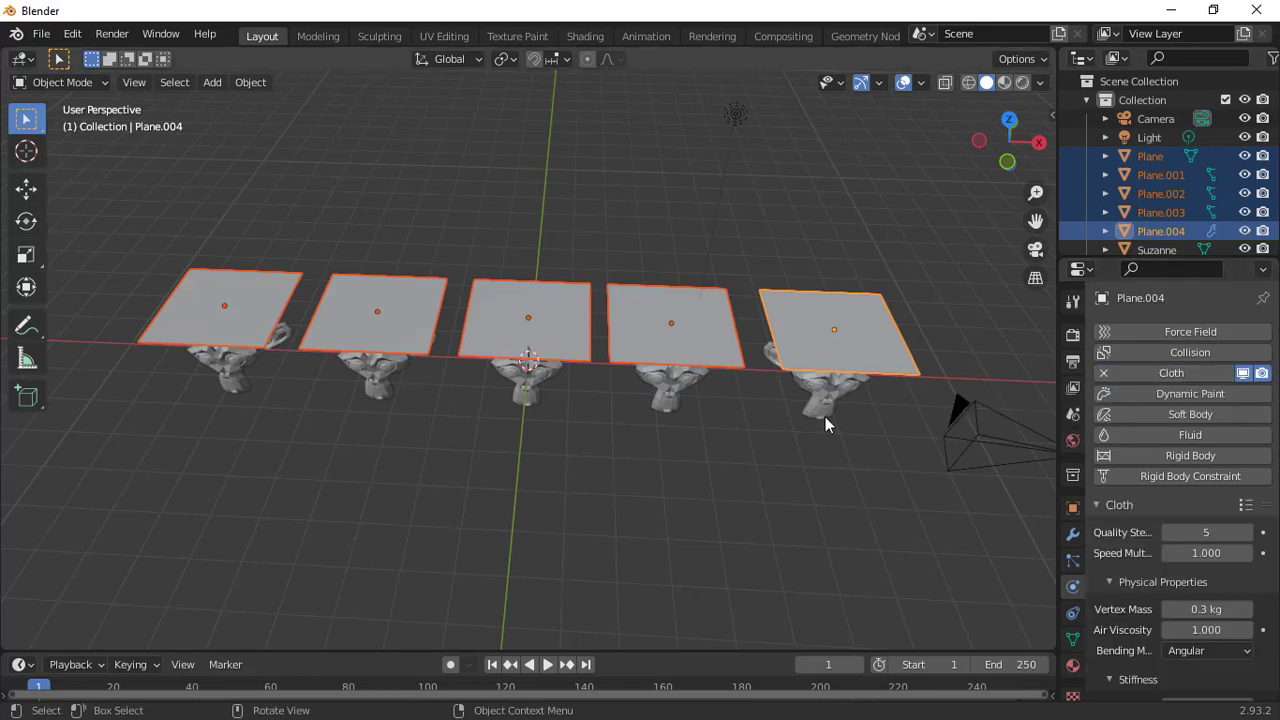
{"action": "key", "text": "ctrl+l"}
{"action": "key", "text": "shift+l"}
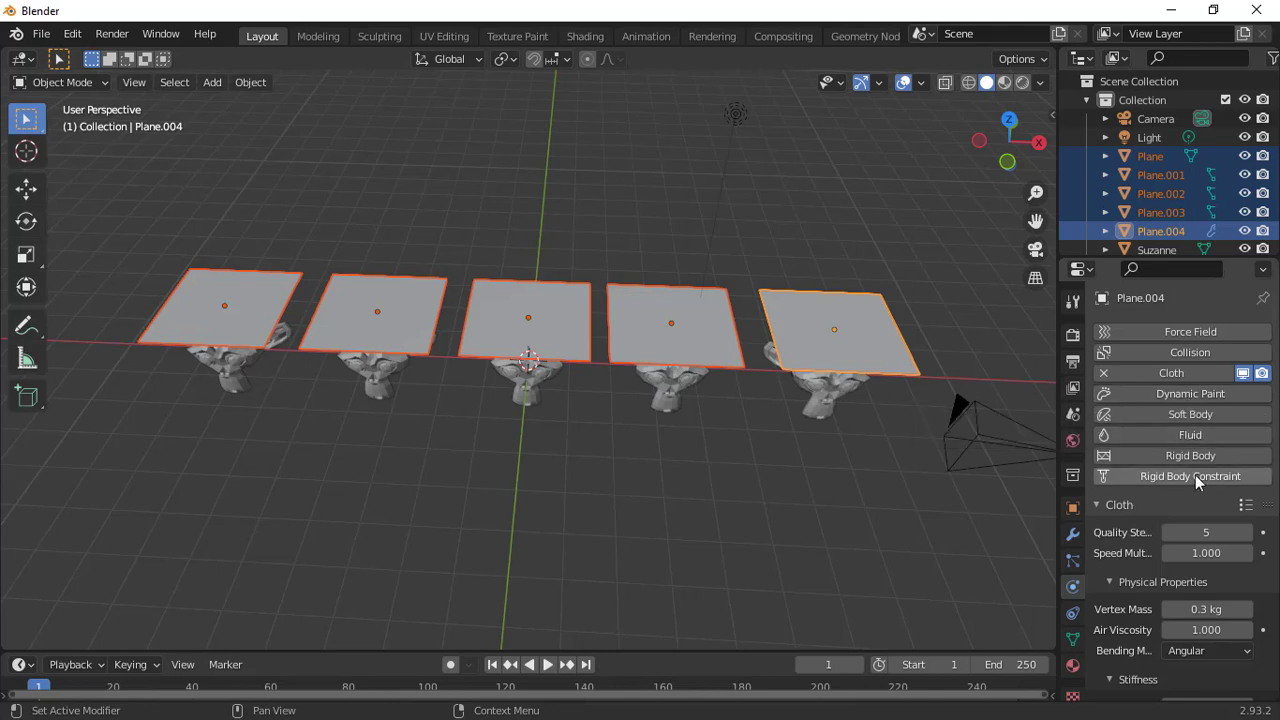
Step: Select only the plane at the positive X end of the row and apply the Cotton preset to its cloth
{"action": "scroll", "coordinate": [1230, 481], "scroll_direction": "down", "scroll_amount": 8}
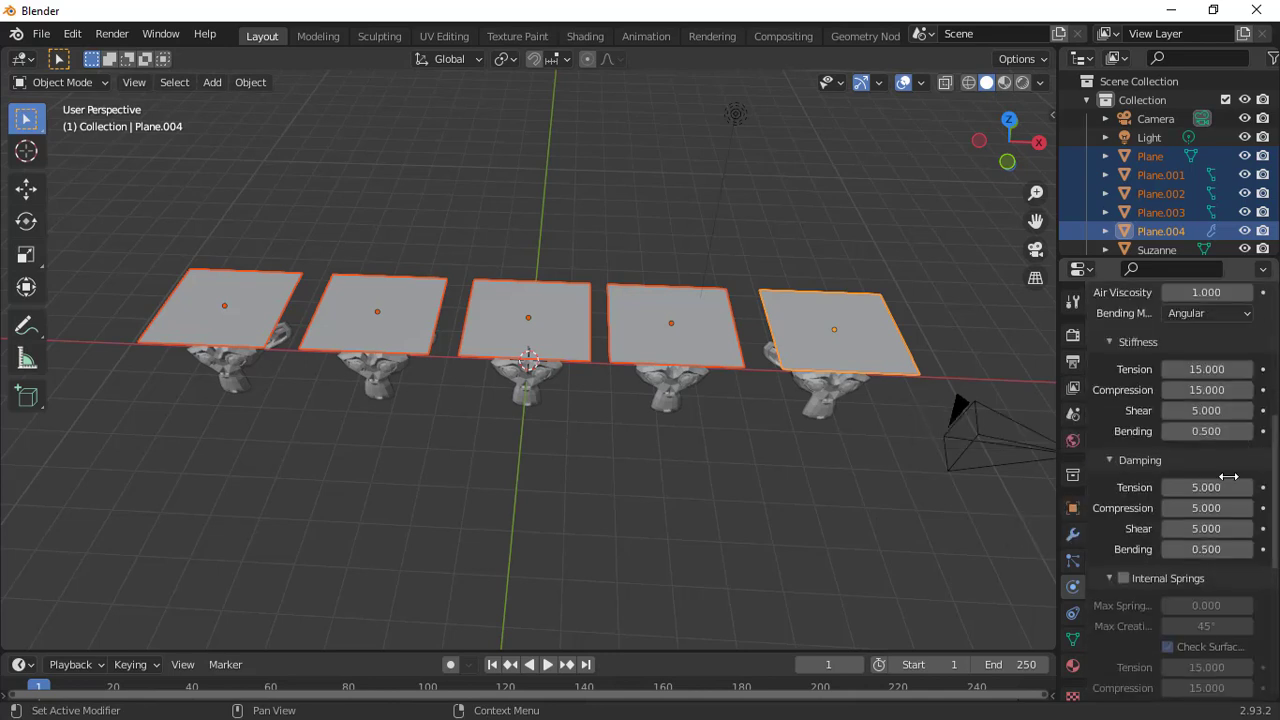
{"action": "scroll", "coordinate": [1228, 478], "scroll_direction": "up", "scroll_amount": 4}
{"action": "scroll", "coordinate": [1228, 481], "scroll_direction": "up", "scroll_amount": 3}
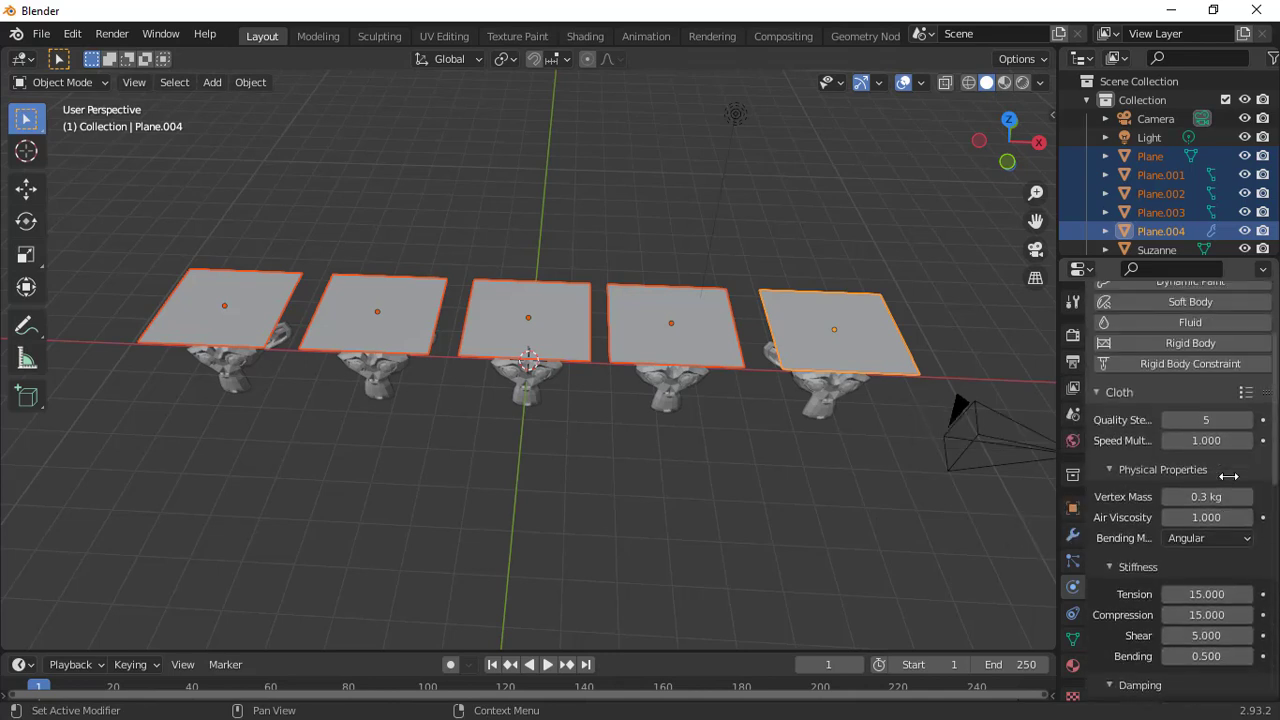
{"action": "left_click", "coordinate": [1245, 393]}
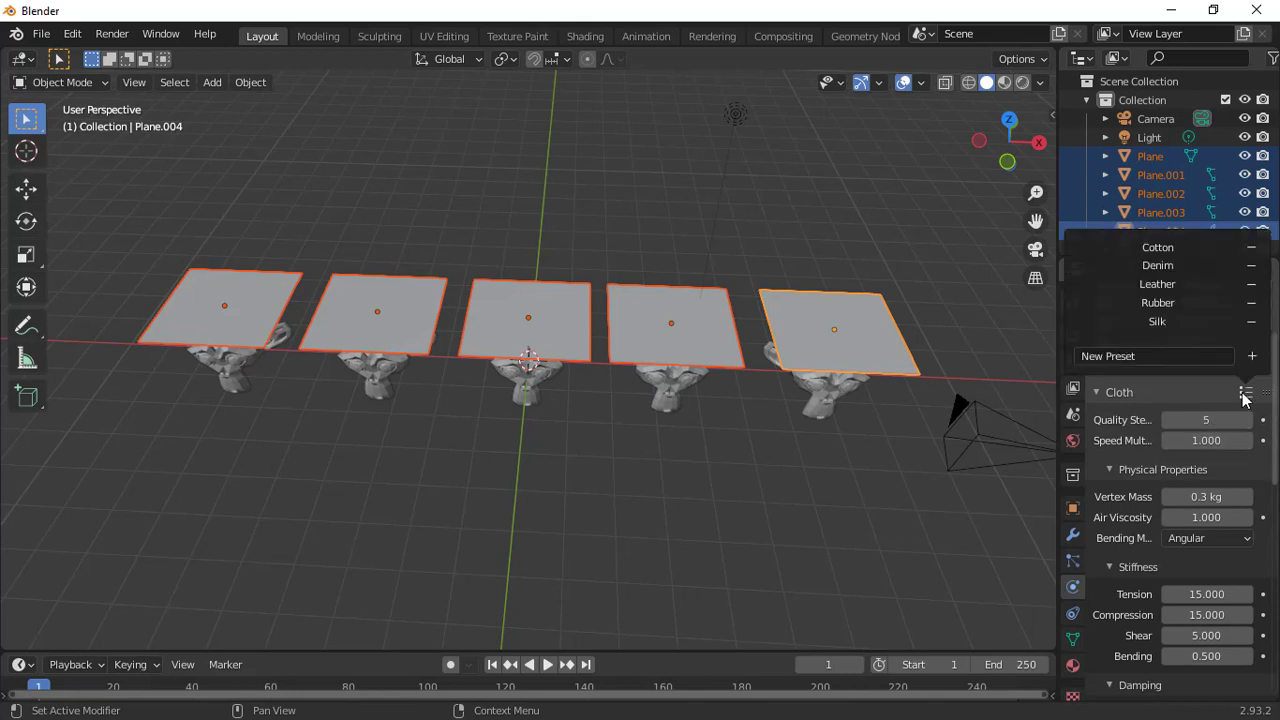
{"action": "left_click", "coordinate": [948, 427]}
{"action": "left_click", "coordinate": [862, 318]}
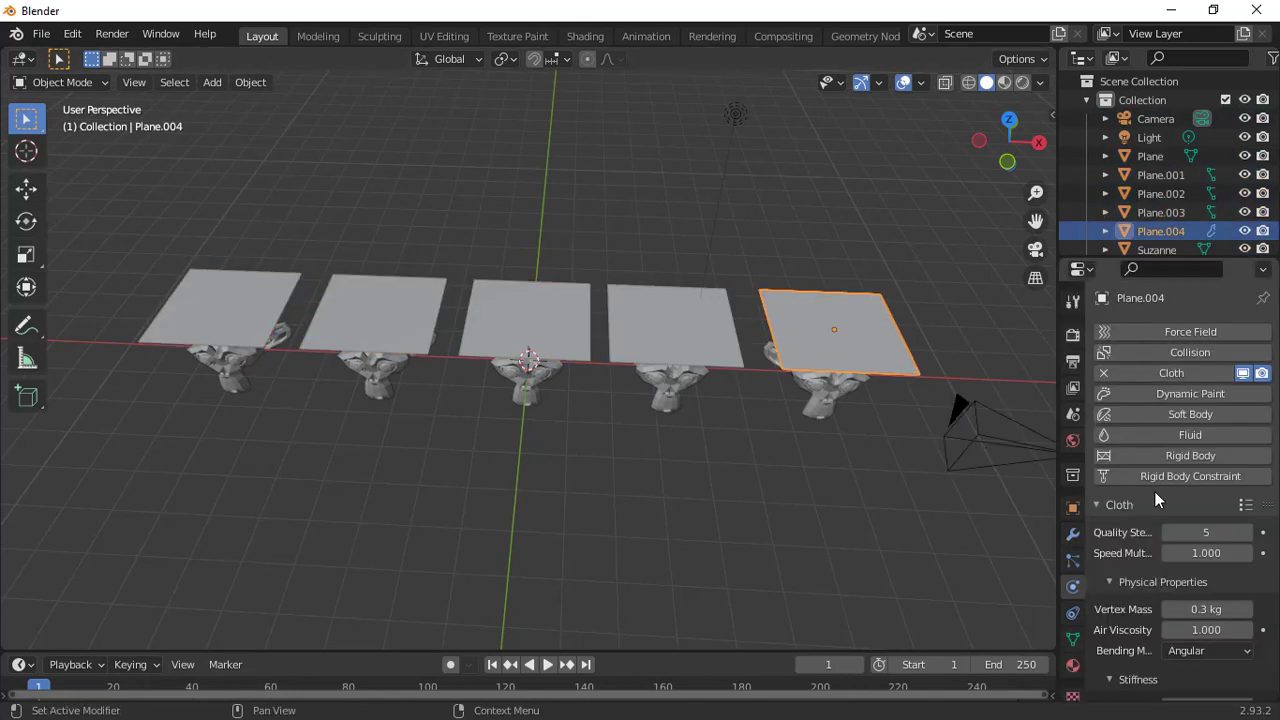
{"action": "left_click", "coordinate": [1241, 513]}
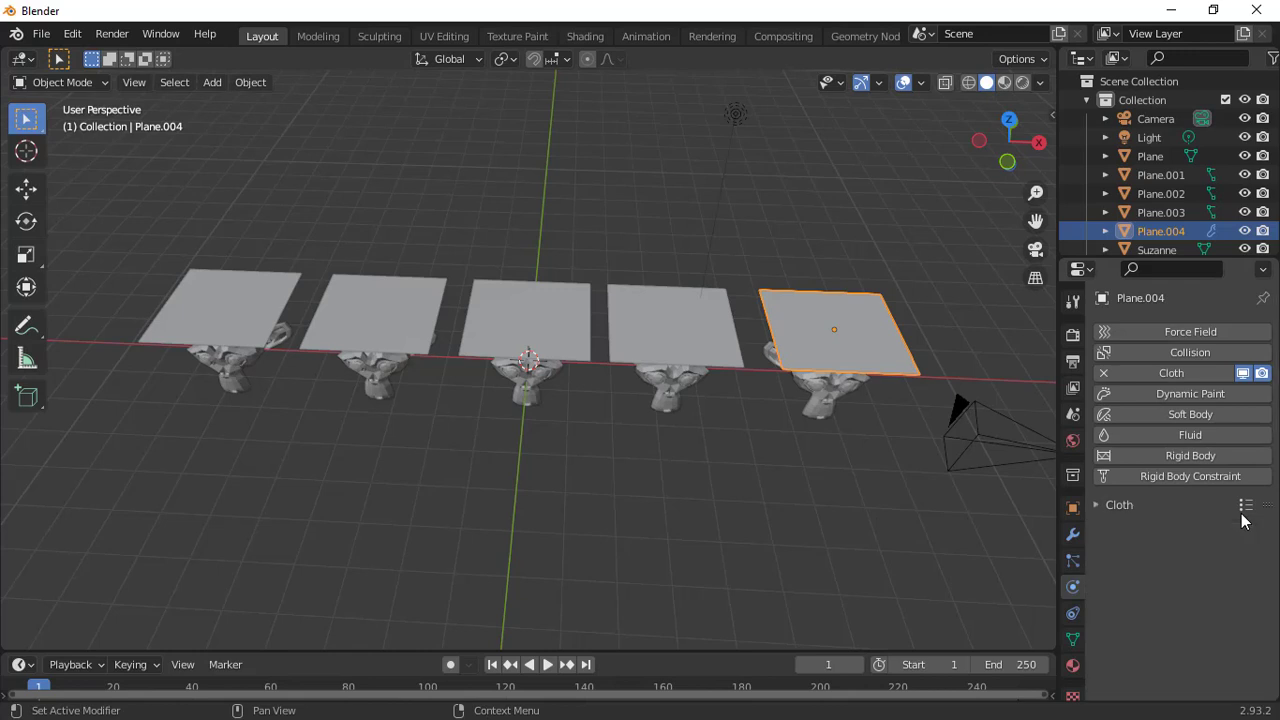
{"action": "left_click", "coordinate": [1240, 508]}
{"action": "left_click", "coordinate": [1245, 507]}
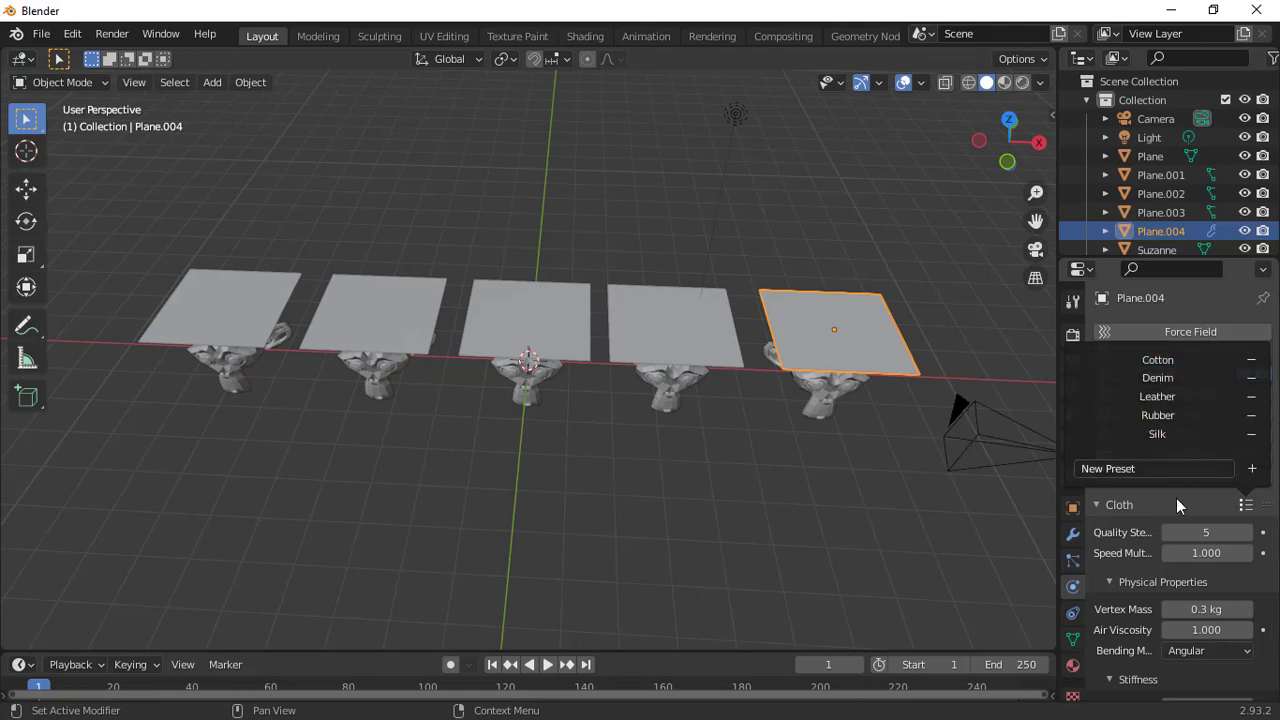
{"action": "scroll", "coordinate": [1276, 440], "scroll_direction": "down", "scroll_amount": 8}
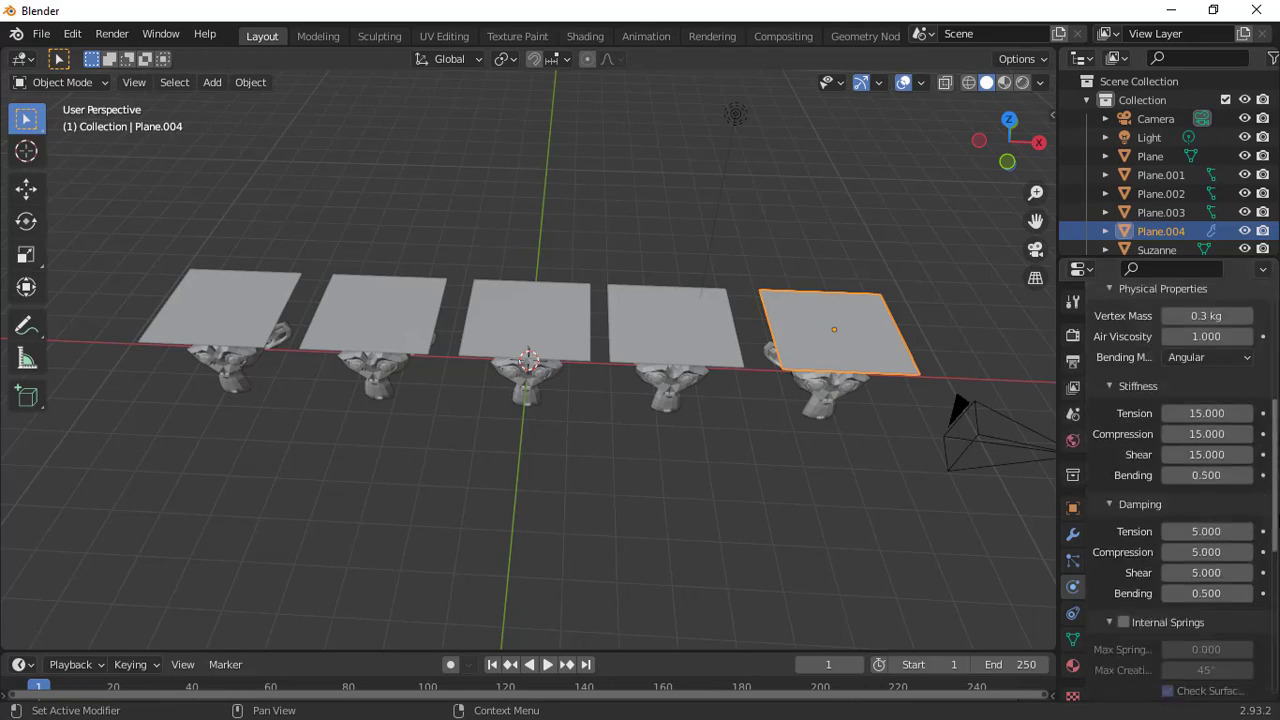
Step: Set this cloth's quality steps to 10 and enable Self Collisions in its collision settings
{"action": "scroll", "coordinate": [1277, 480], "scroll_direction": "up", "scroll_amount": 2}
{"action": "left_click", "coordinate": [1210, 289]}
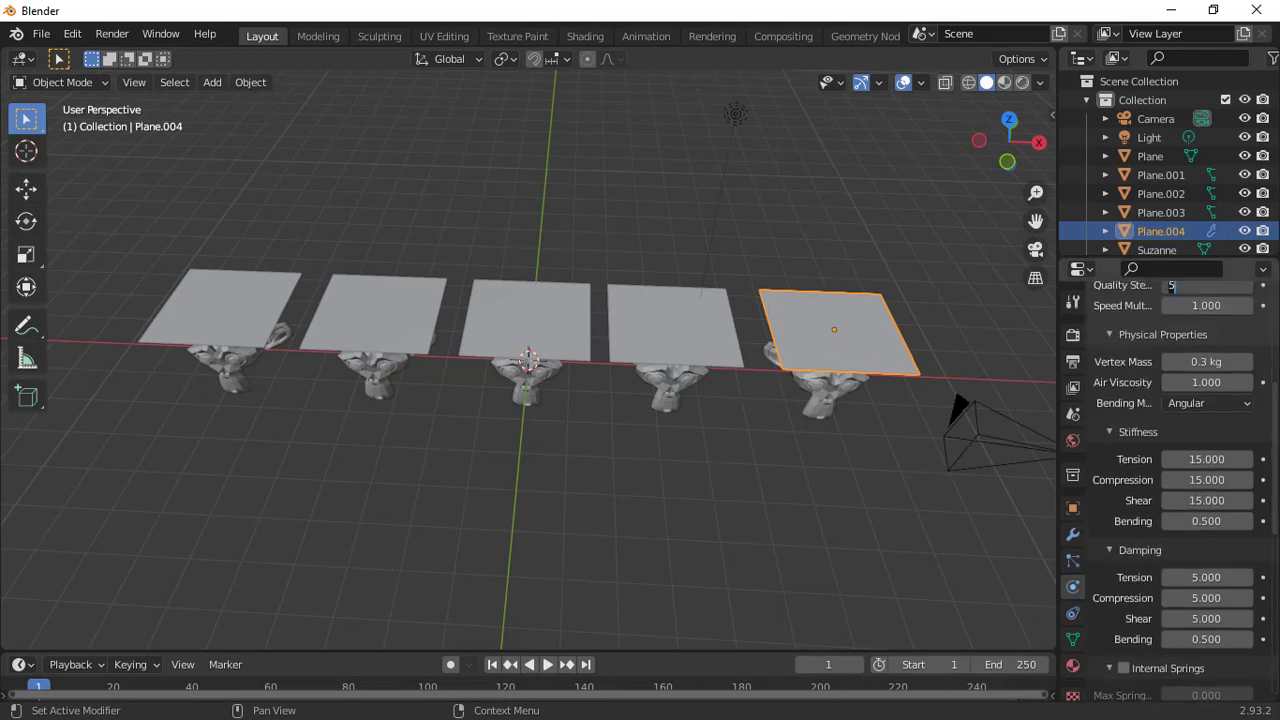
{"action": "type", "text": "10"}
{"action": "key", "text": "Return"}
{"action": "left_click_drag", "start_coordinate": [1276, 460], "coordinate": [1278, 624]}
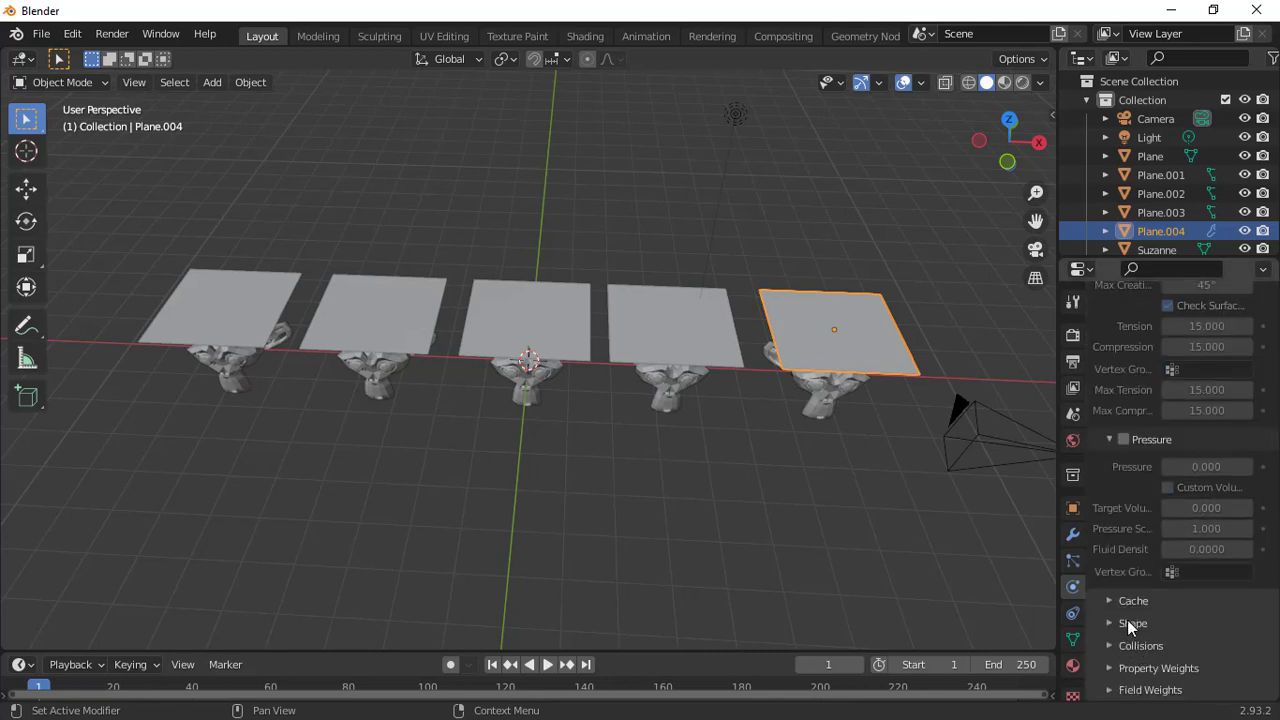
{"action": "left_click", "coordinate": [1114, 648]}
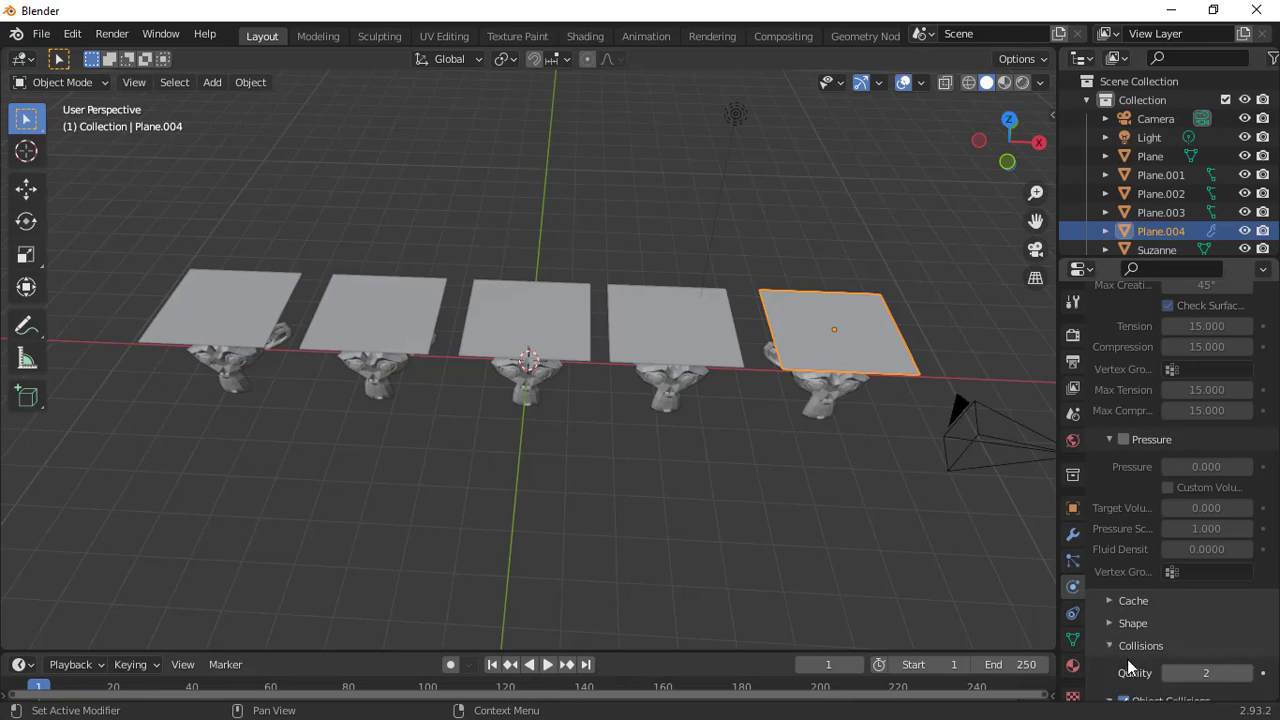
{"action": "scroll", "coordinate": [1190, 643], "scroll_direction": "down", "scroll_amount": 2}
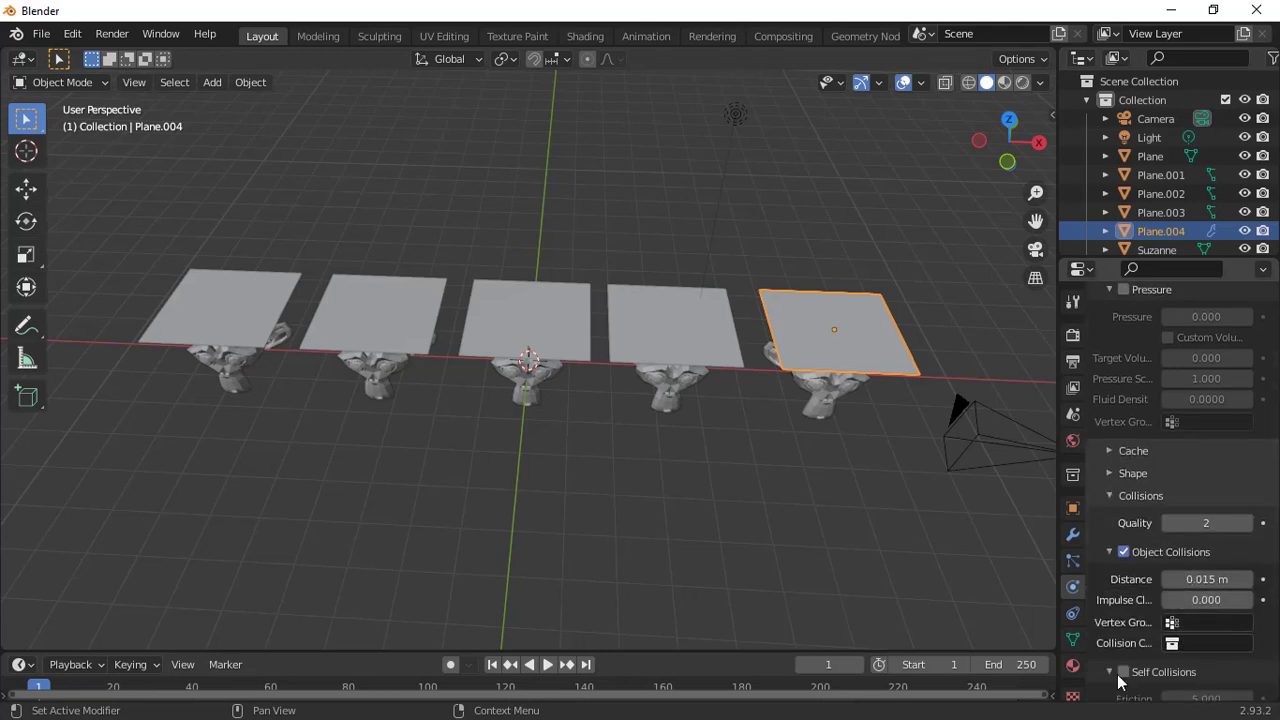
{"action": "left_click", "coordinate": [1123, 672]}
Step: Add Cloth physics to the second plane from the positive X end, choose a cloth preset, and enable Self Collisions
{"action": "left_click", "coordinate": [653, 361]}
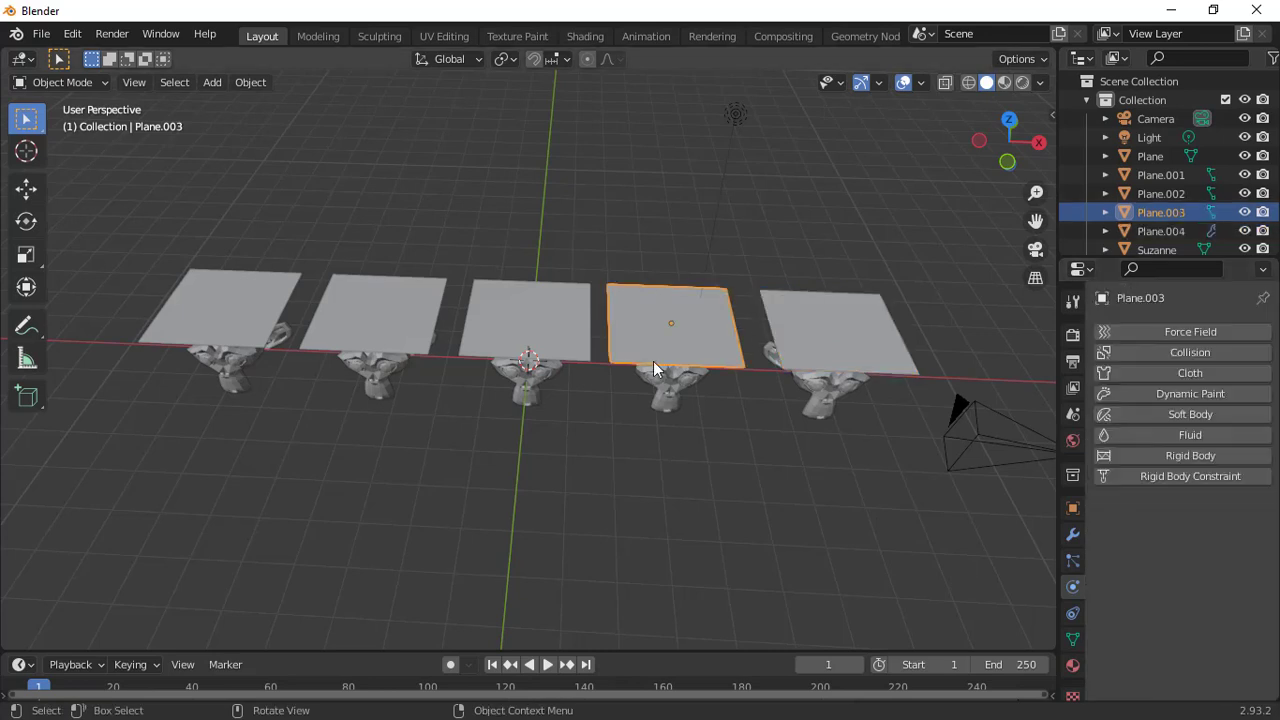
{"action": "left_click", "coordinate": [656, 366]}
{"action": "left_click", "coordinate": [727, 333]}
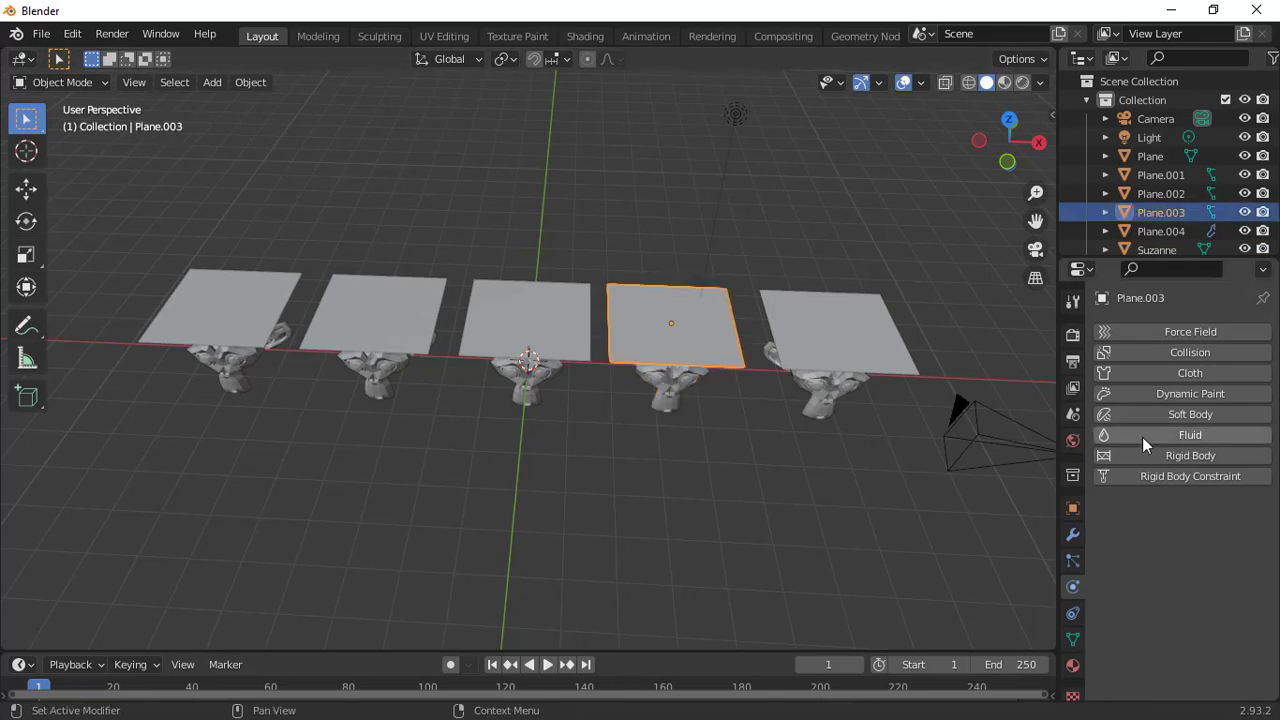
{"action": "left_click", "coordinate": [1163, 373]}
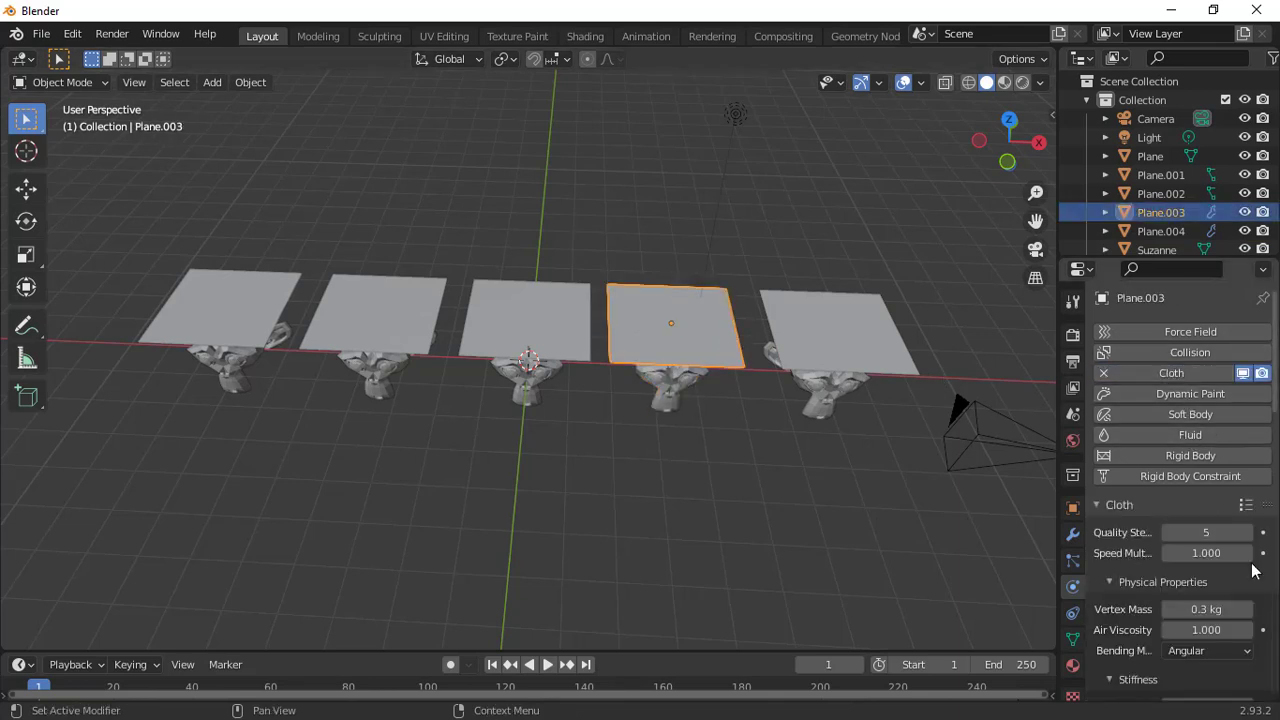
{"action": "left_click", "coordinate": [1245, 505]}
{"action": "scroll", "coordinate": [1275, 408], "scroll_direction": "down", "scroll_amount": 15}
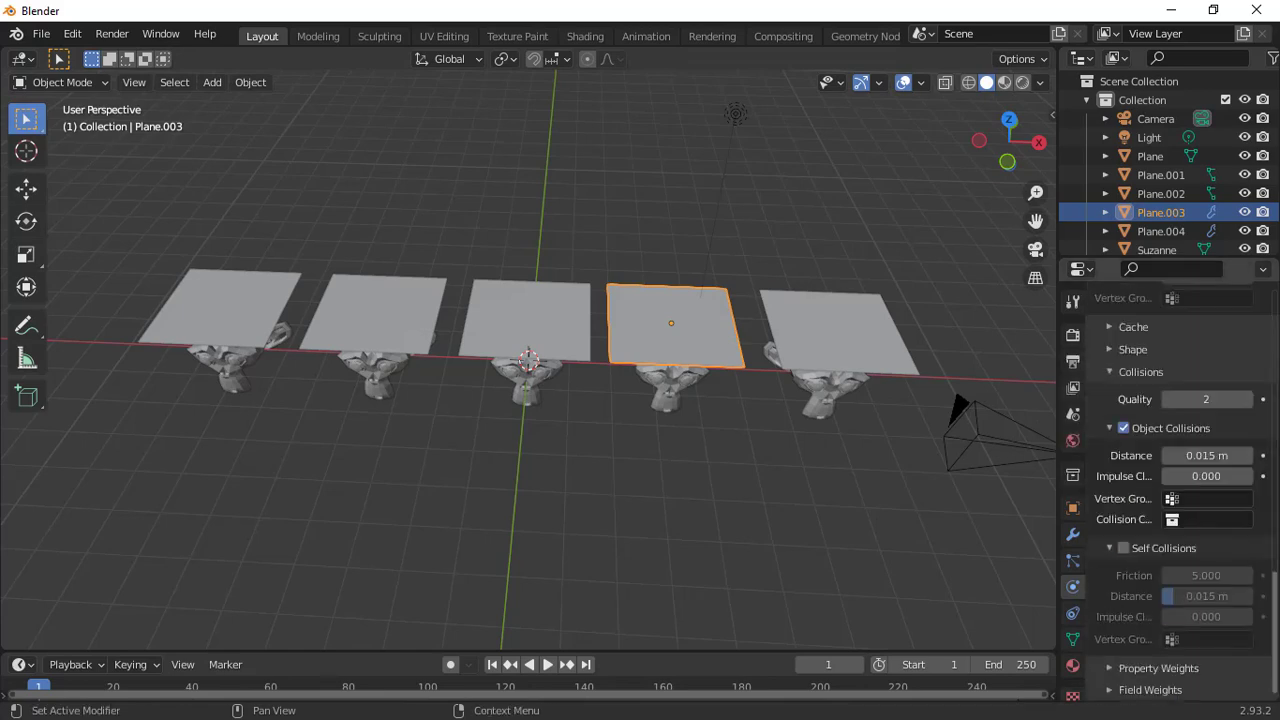
{"action": "left_click", "coordinate": [1131, 551]}
Step: Add Cloth physics with the Leather preset to the middle plane and enable Self Collisions
{"action": "left_click", "coordinate": [529, 333]}
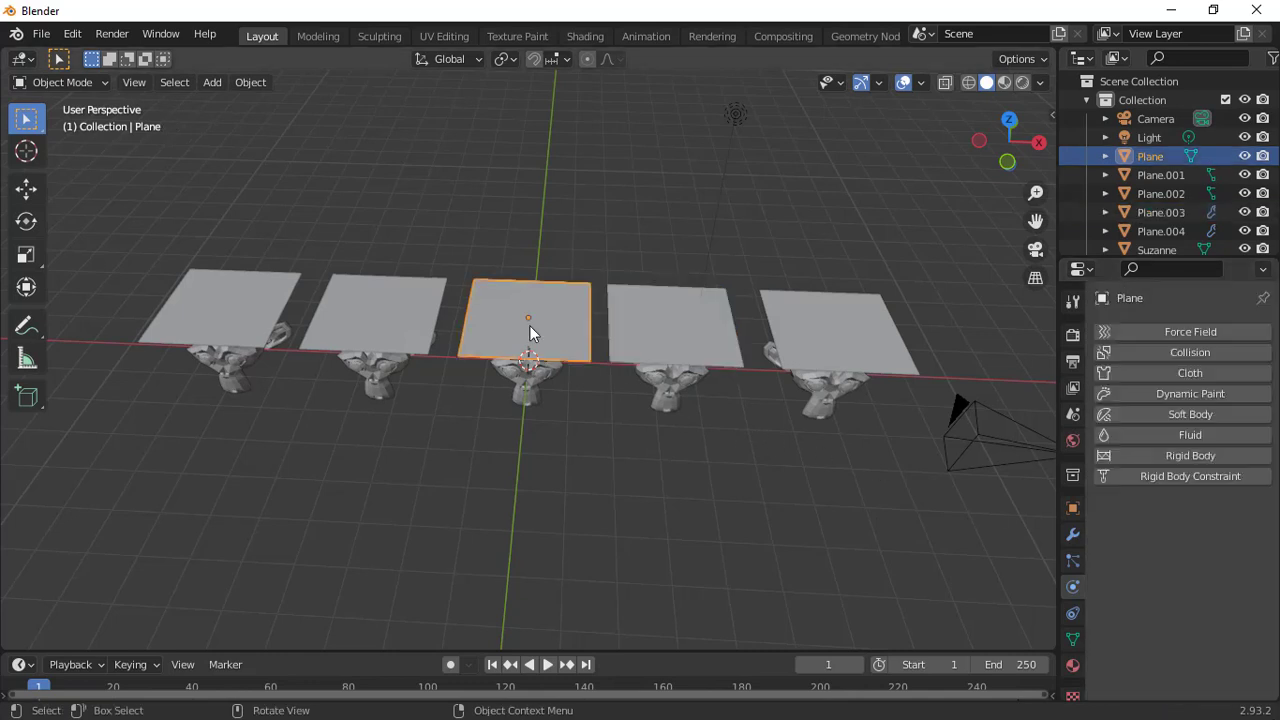
{"action": "left_click", "coordinate": [1223, 370]}
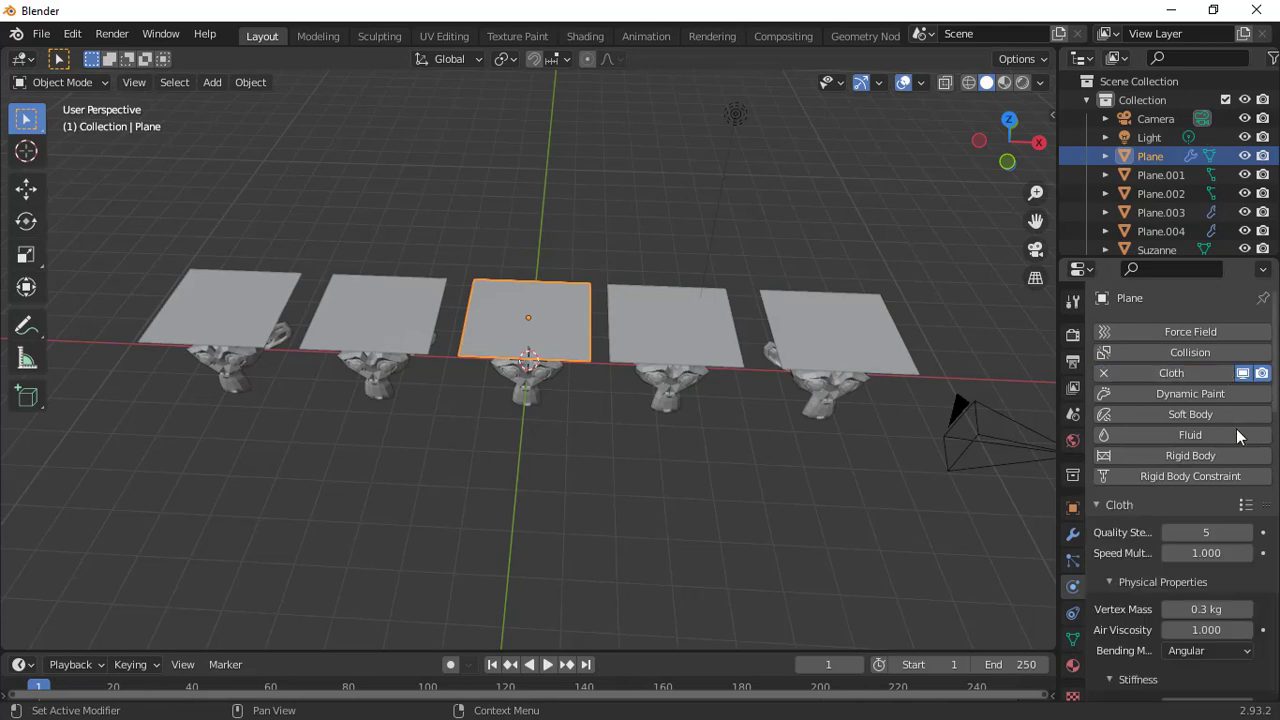
{"action": "left_click", "coordinate": [1245, 504]}
{"action": "left_click", "coordinate": [1181, 399]}
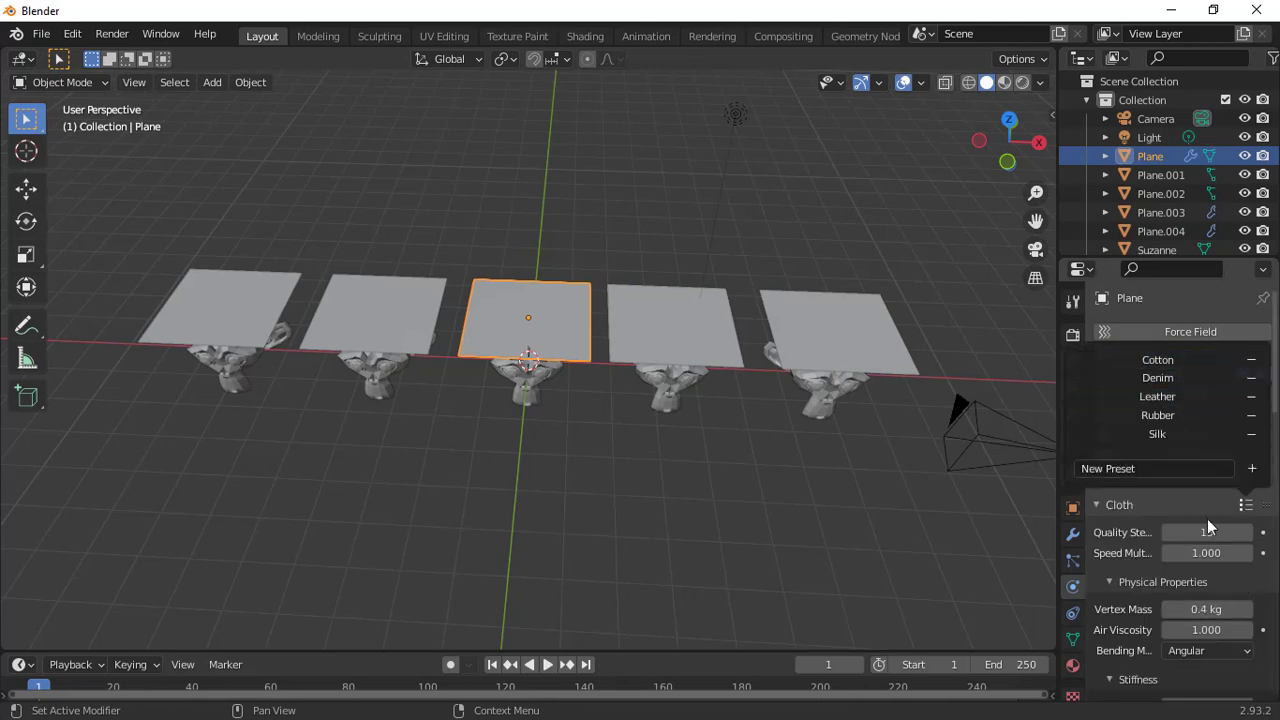
{"action": "scroll", "coordinate": [1149, 562], "scroll_direction": "down", "scroll_amount": 15}
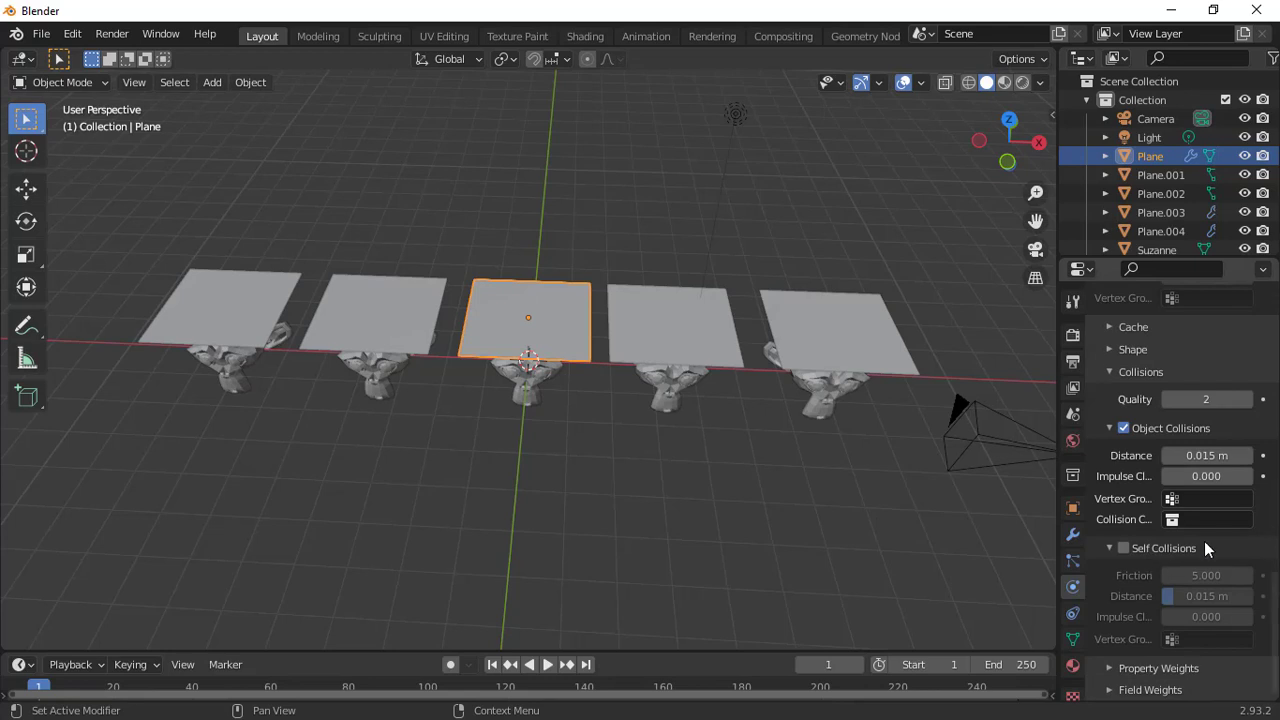
{"action": "left_click", "coordinate": [1123, 555]}
Step: Add Cloth physics with the Rubber preset to the second plane from the negative X end and enable Self Collisions
{"action": "left_click", "coordinate": [416, 298]}
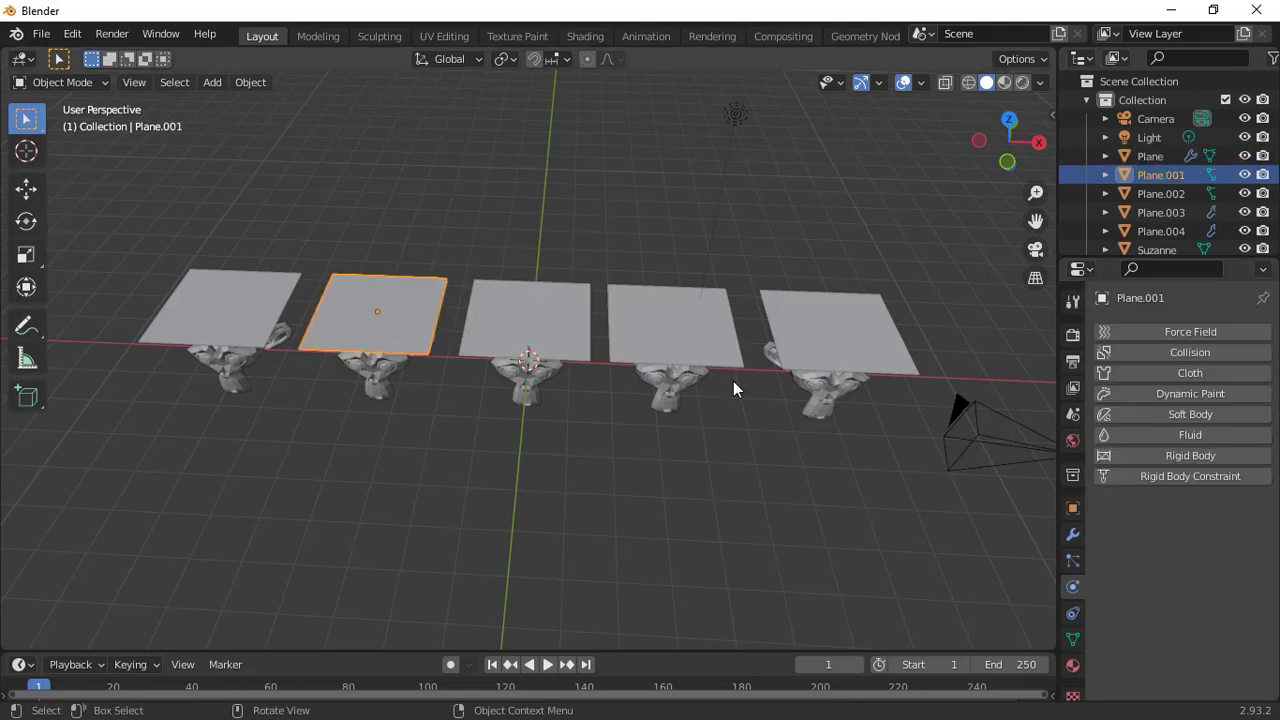
{"action": "left_click", "coordinate": [1185, 374]}
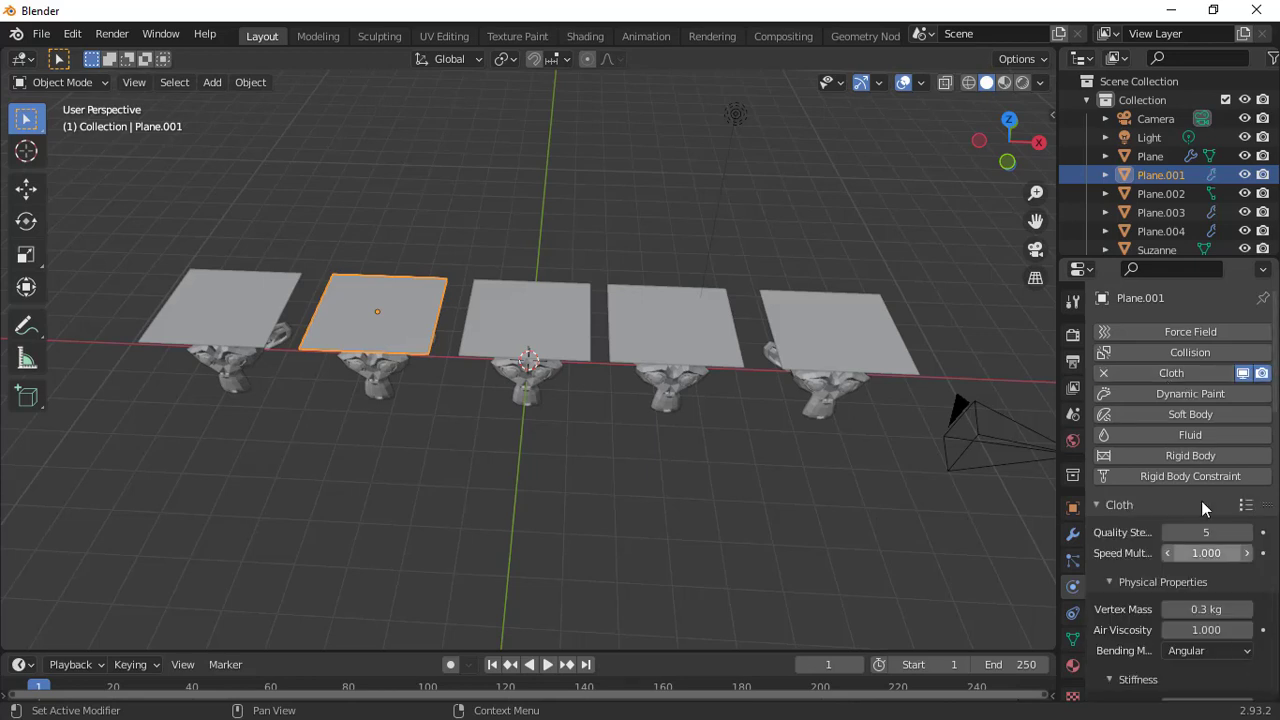
{"action": "left_click", "coordinate": [1245, 505]}
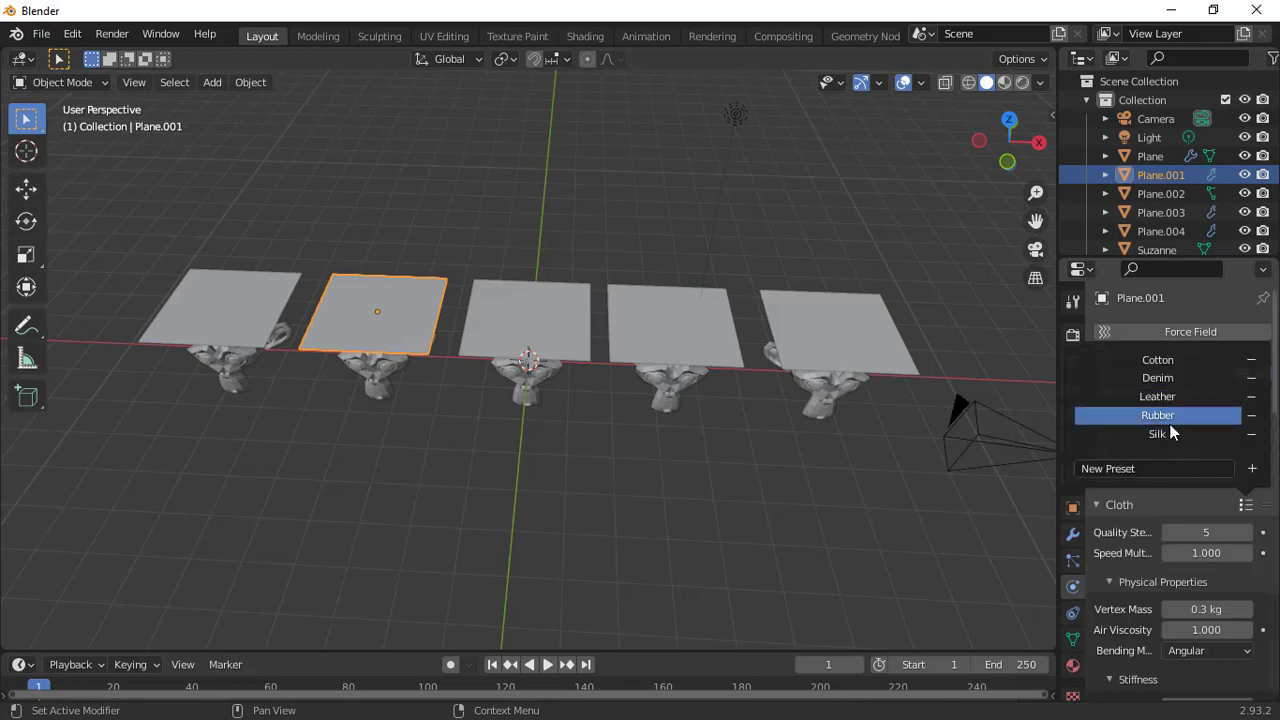
{"action": "scroll", "coordinate": [1211, 565], "scroll_direction": "down", "scroll_amount": 15}
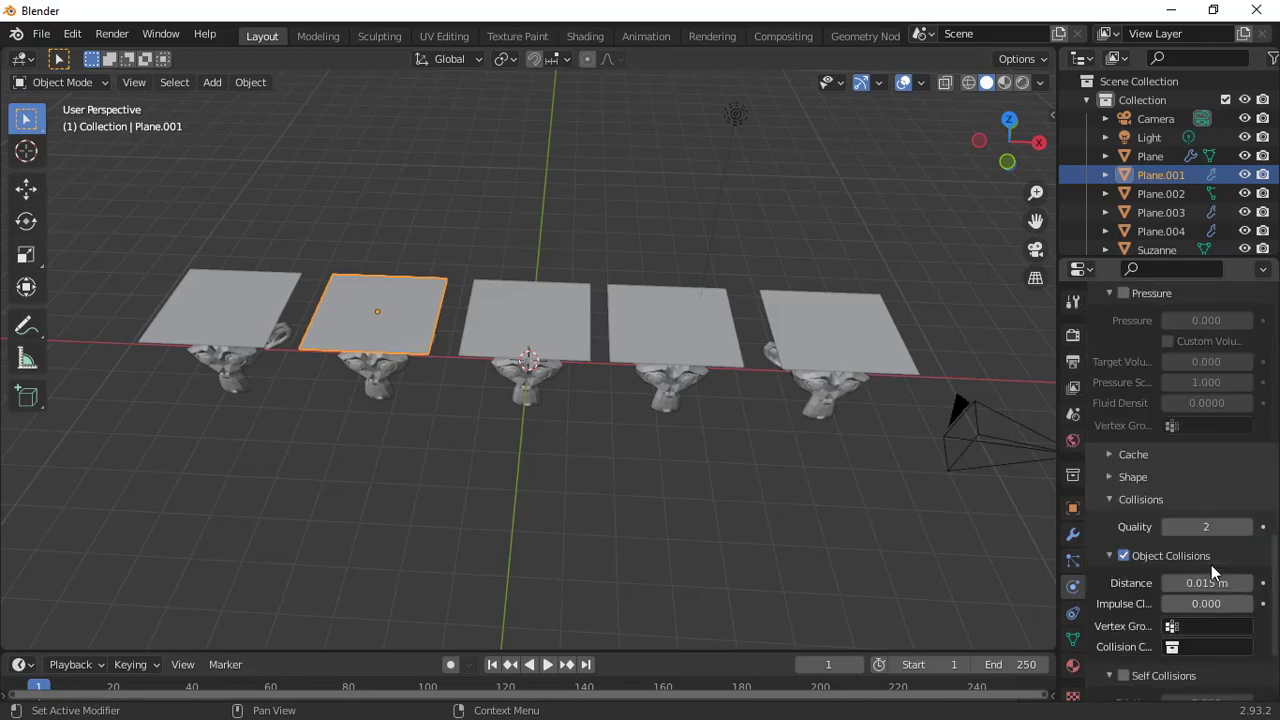
{"action": "scroll", "coordinate": [1211, 565], "scroll_direction": "down", "scroll_amount": 3}
{"action": "left_click", "coordinate": [1123, 548]}
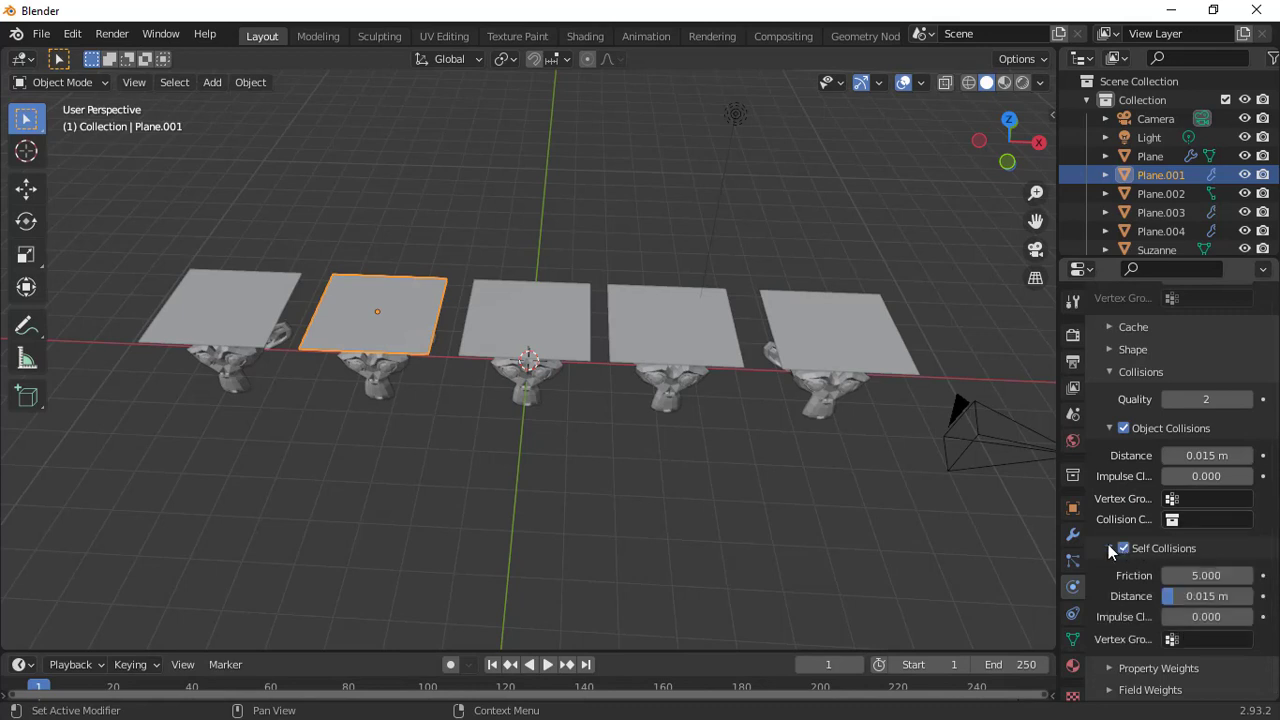
Step: Add Cloth physics with the Silk preset to the plane at the negative X end and enable Self Collisions
{"action": "left_click", "coordinate": [200, 303]}
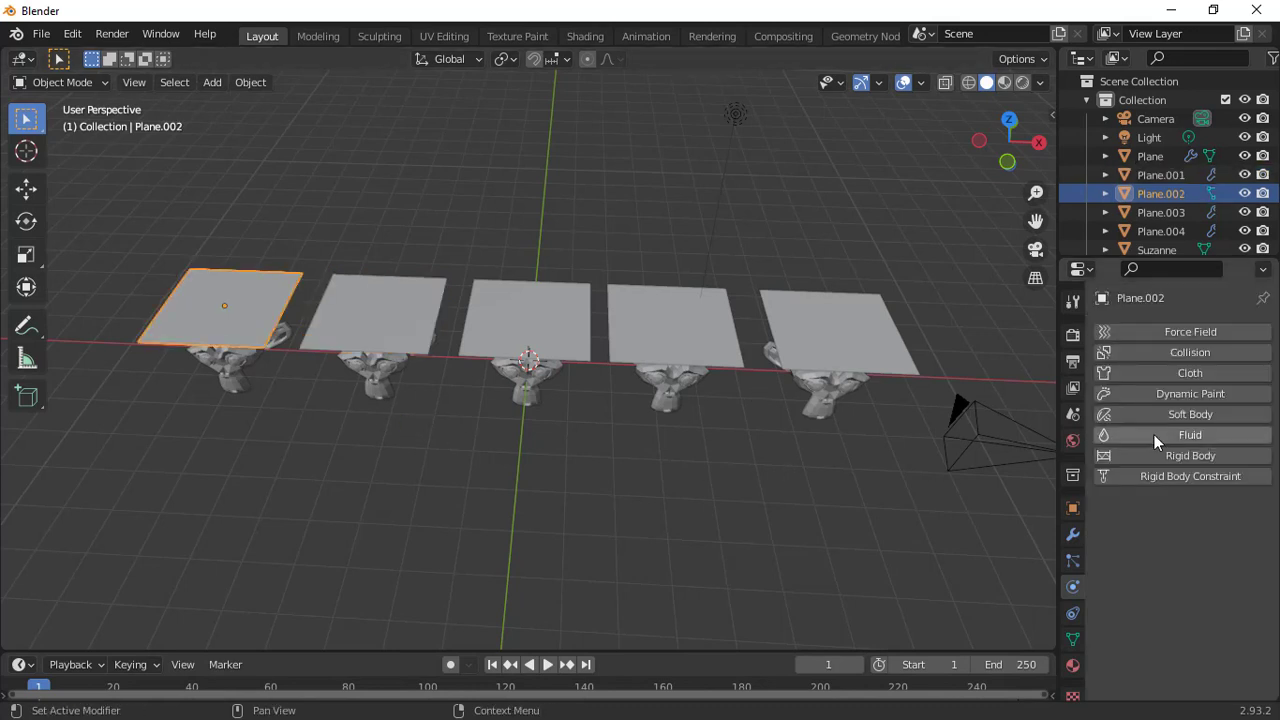
{"action": "left_click", "coordinate": [1180, 372]}
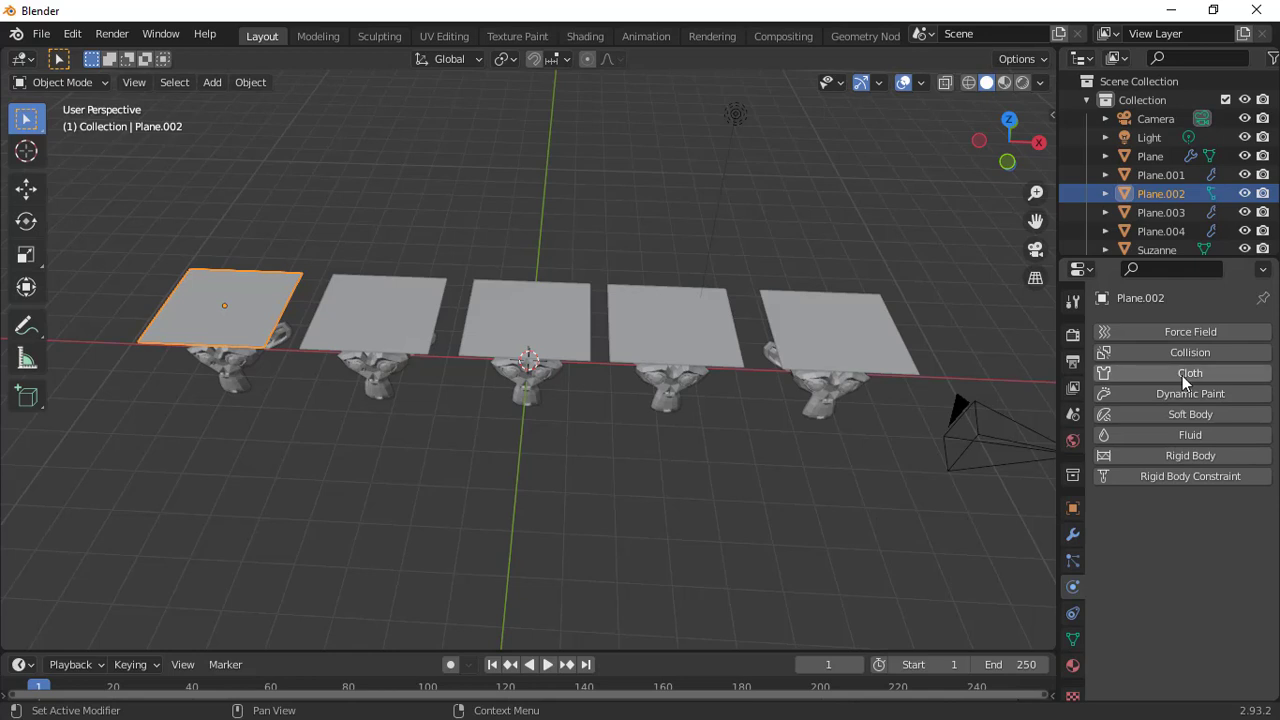
{"action": "left_click", "coordinate": [1245, 504]}
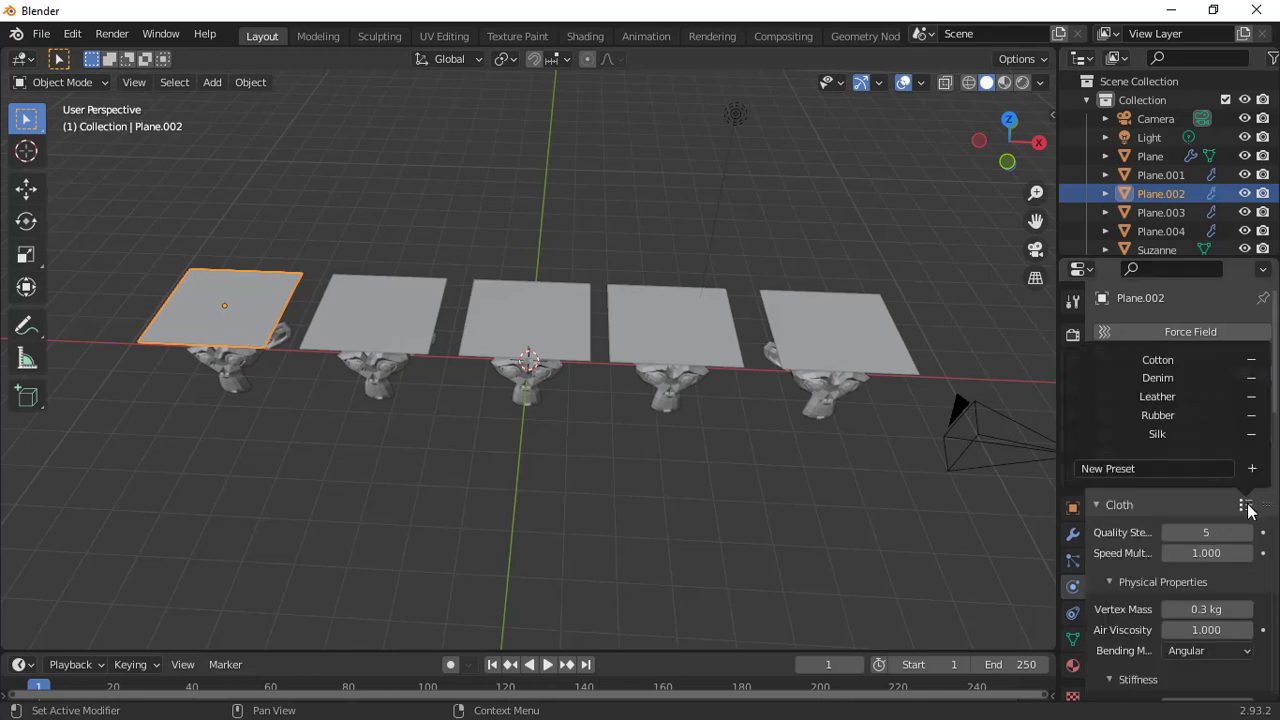
{"action": "left_click", "coordinate": [1166, 434]}
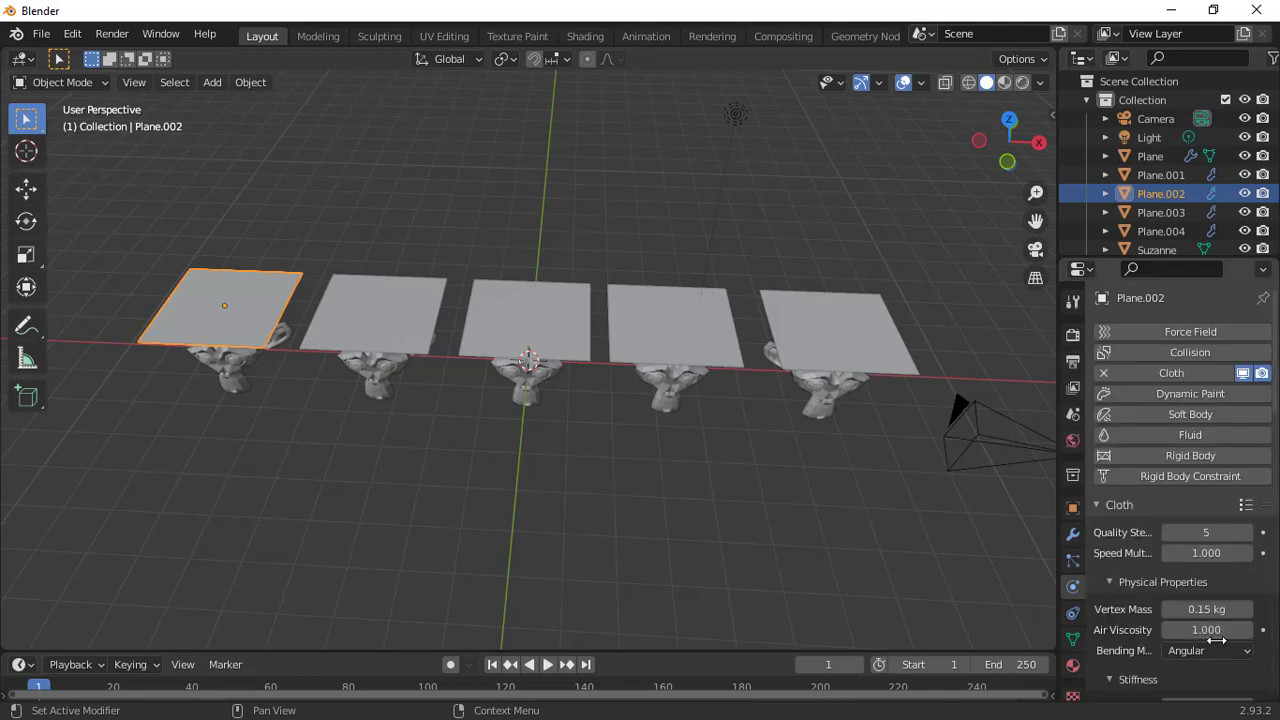
{"action": "scroll", "coordinate": [1216, 640], "scroll_direction": "down", "scroll_amount": 15}
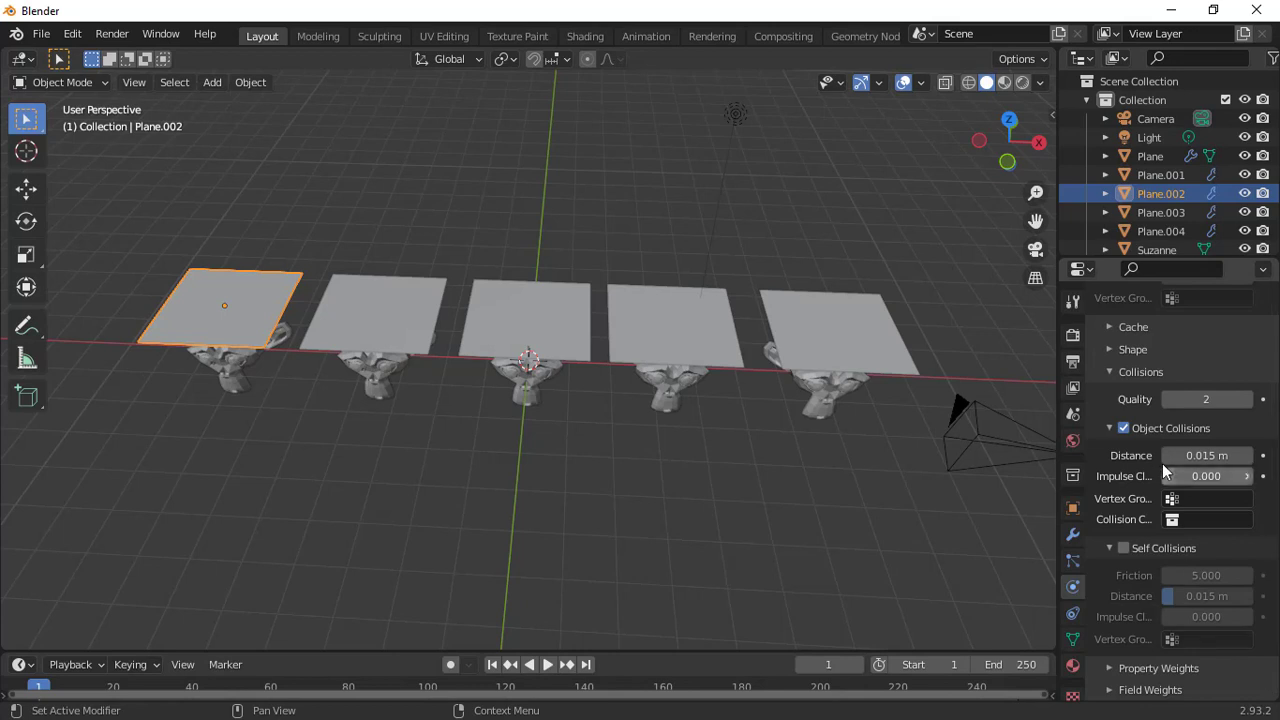
{"action": "left_click", "coordinate": [1123, 548]}
Step: Play the cloth simulation to check how the planes meet the monkeys, stop it, and return to frame 1
{"action": "key", "text": "space"}
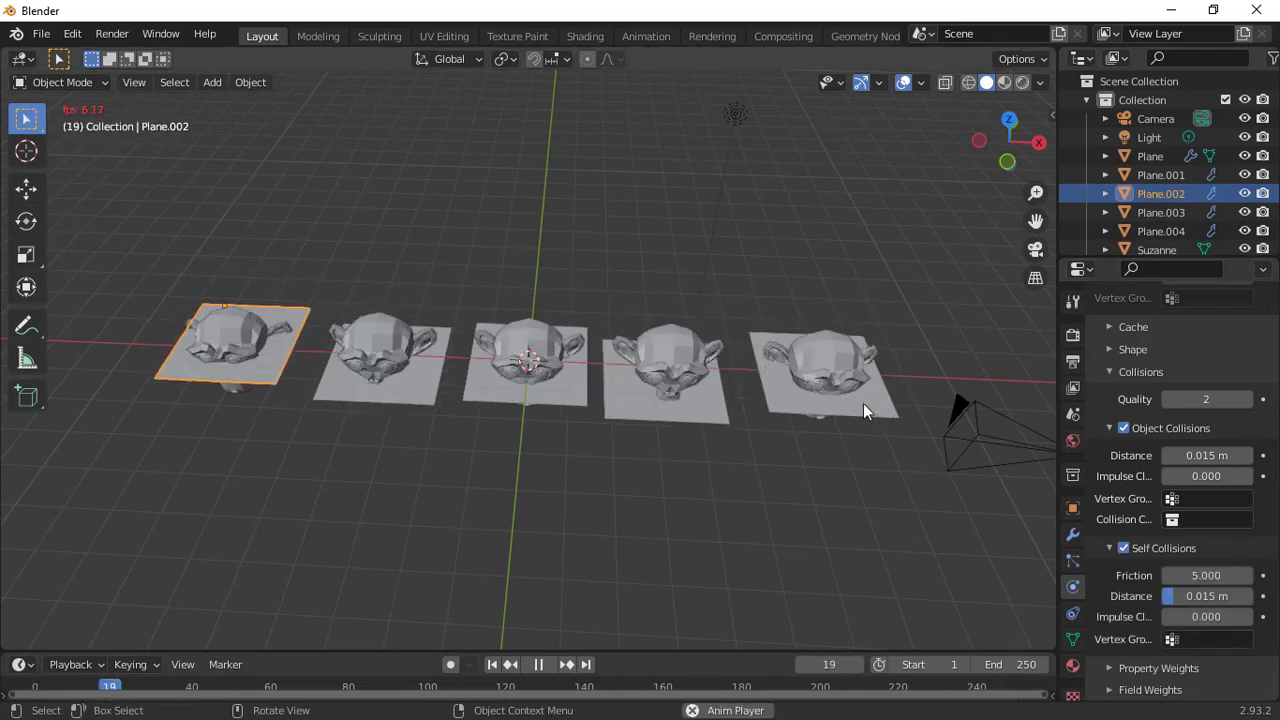
{"action": "key", "text": "space"}
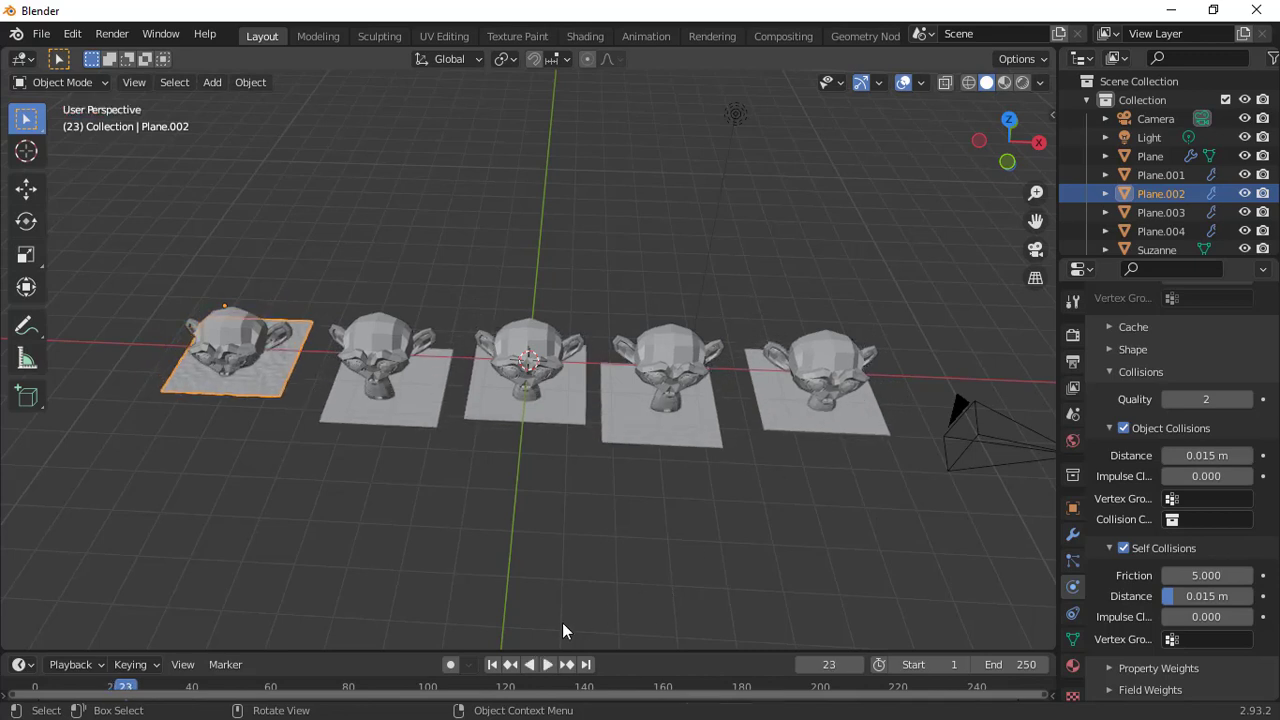
{"action": "left_click", "coordinate": [494, 667]}
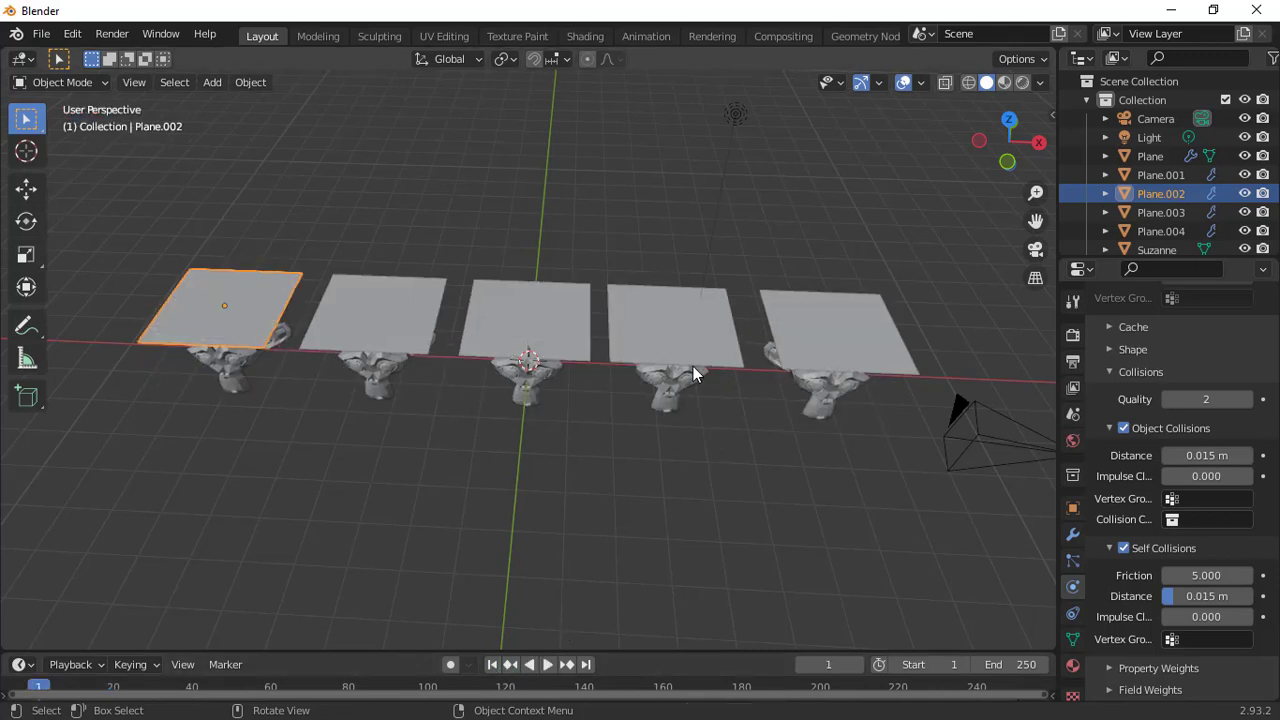
Step: Add Collision physics to the two monkey heads nearest the positive X end of the row
{"action": "left_click", "coordinate": [826, 405]}
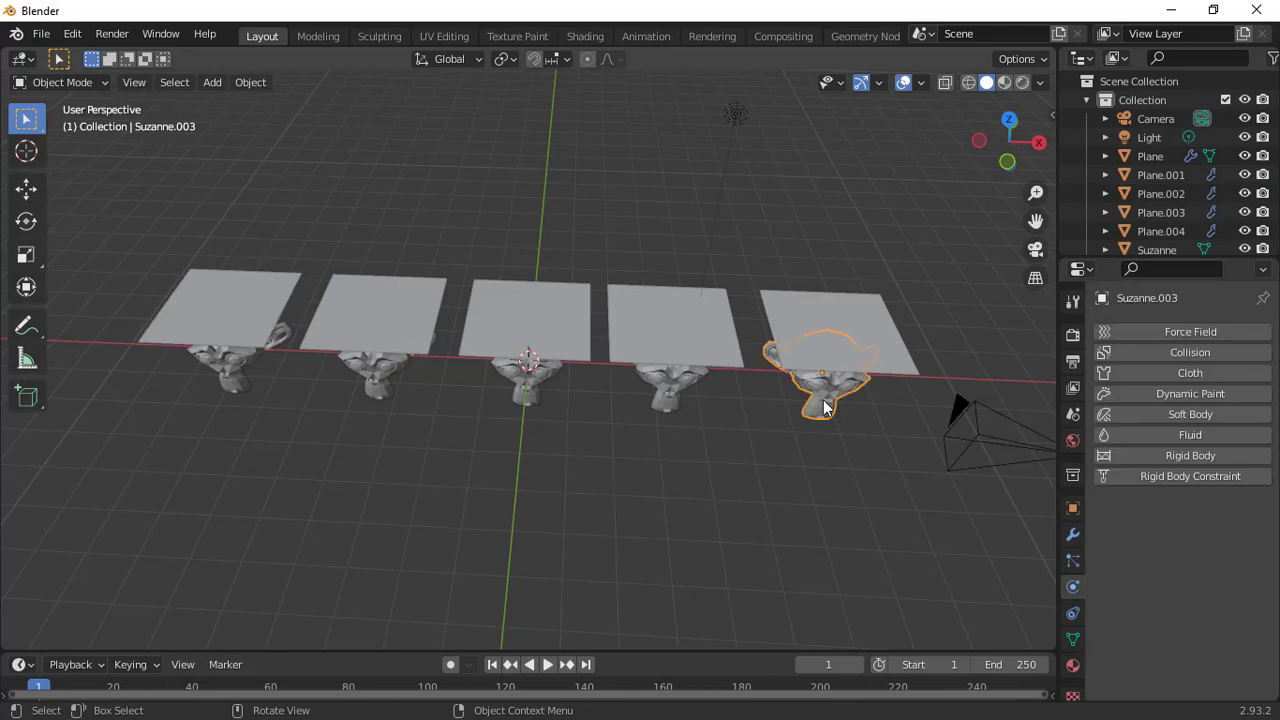
{"action": "left_click", "coordinate": [1209, 352]}
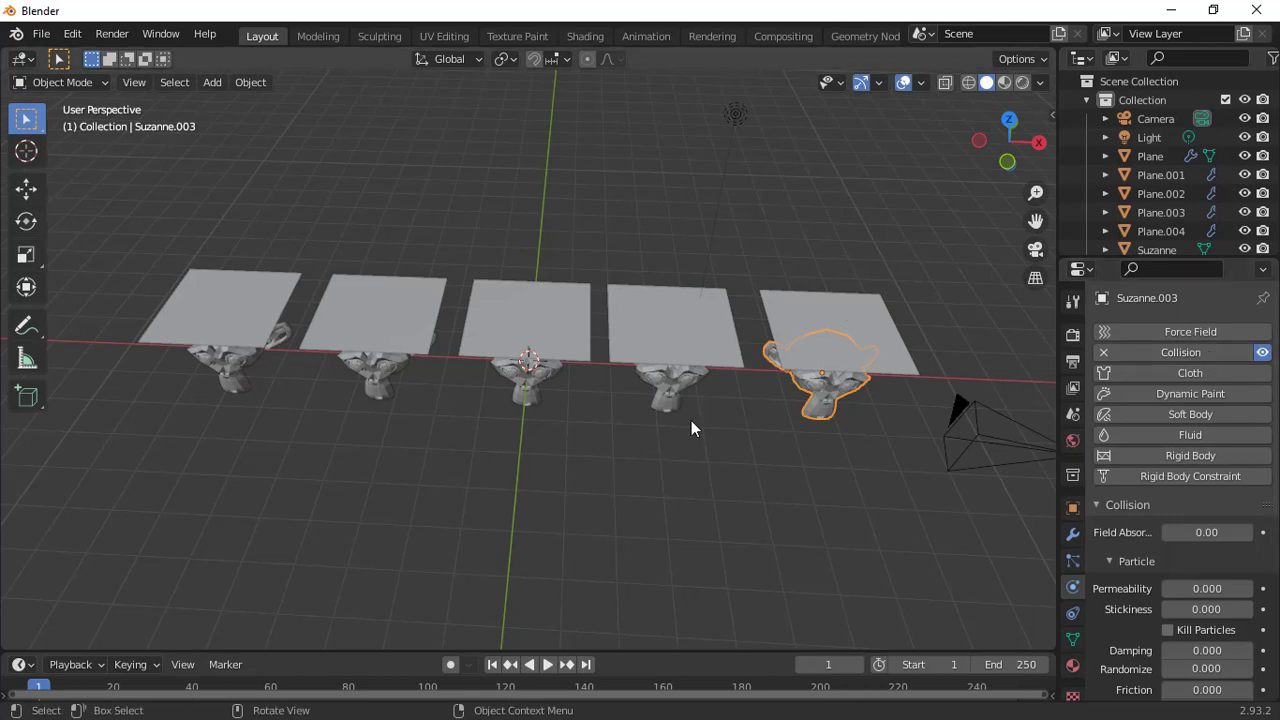
{"action": "left_click", "coordinate": [676, 400]}
{"action": "left_click", "coordinate": [1180, 355]}
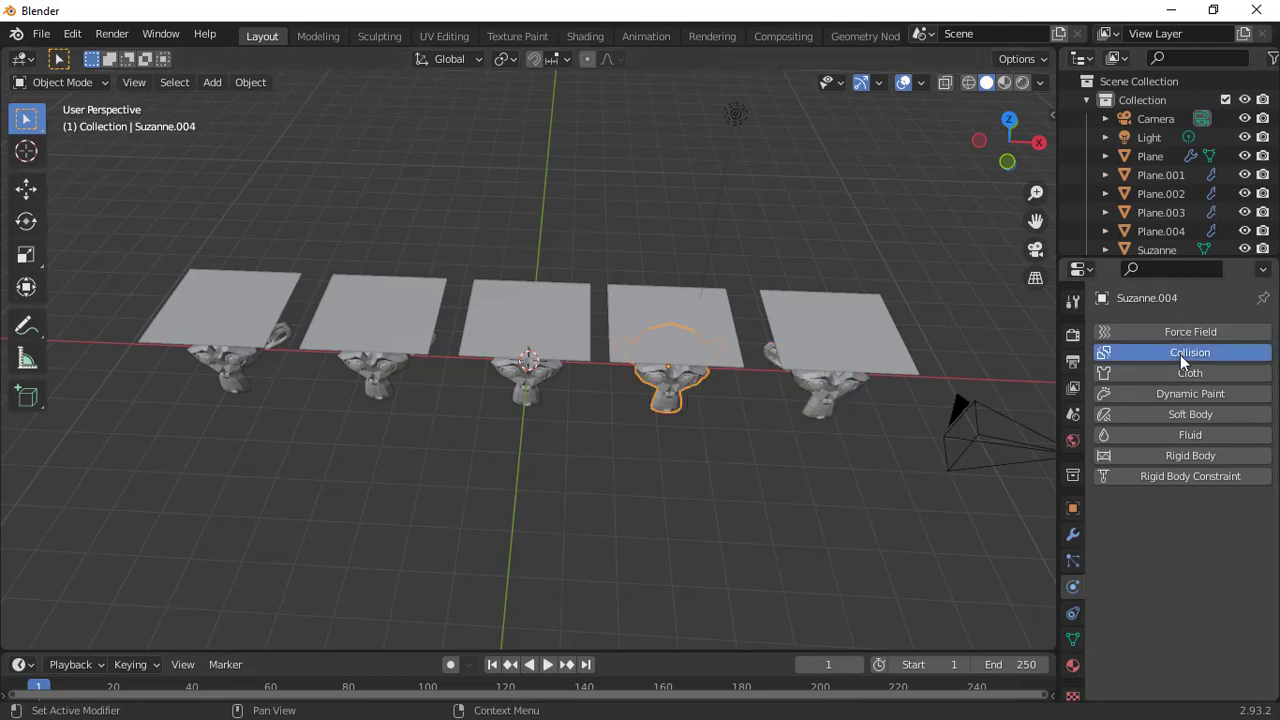
Step: Add Collision physics to the middle monkey head and the two monkey heads toward the negative X end of the row
{"action": "left_click", "coordinate": [541, 390]}
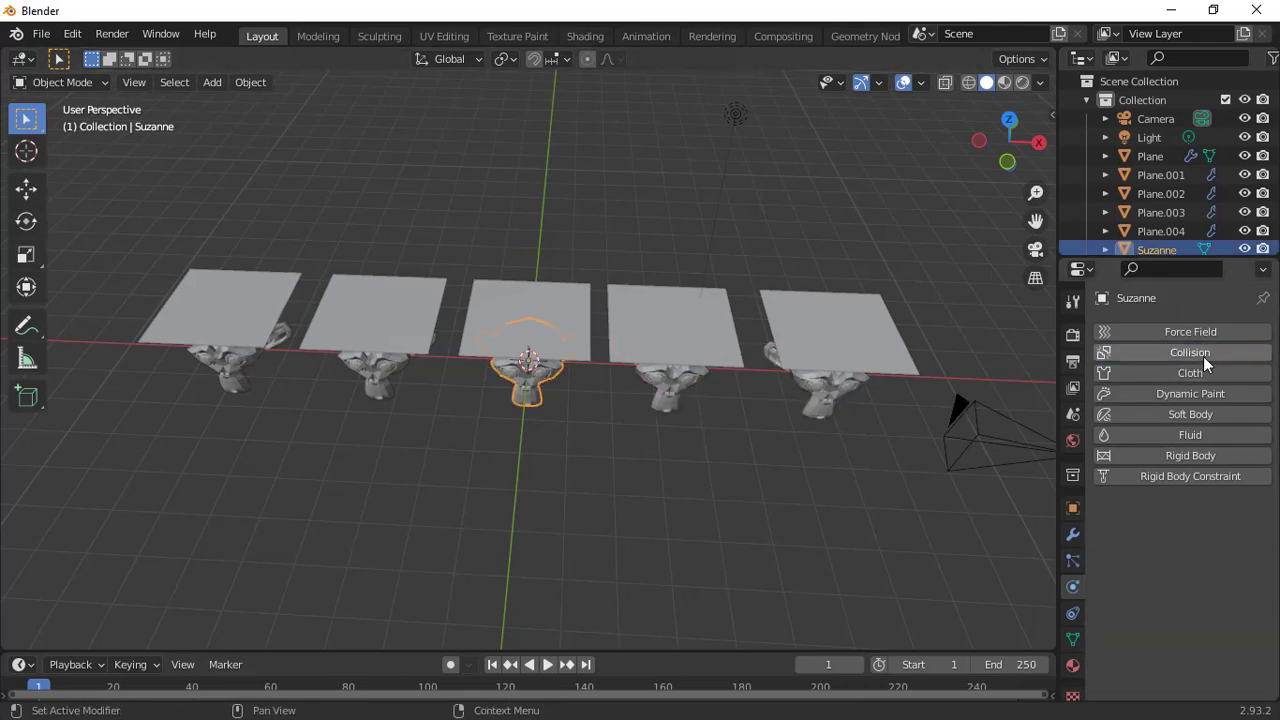
{"action": "left_click", "coordinate": [1204, 358]}
{"action": "left_click", "coordinate": [380, 388]}
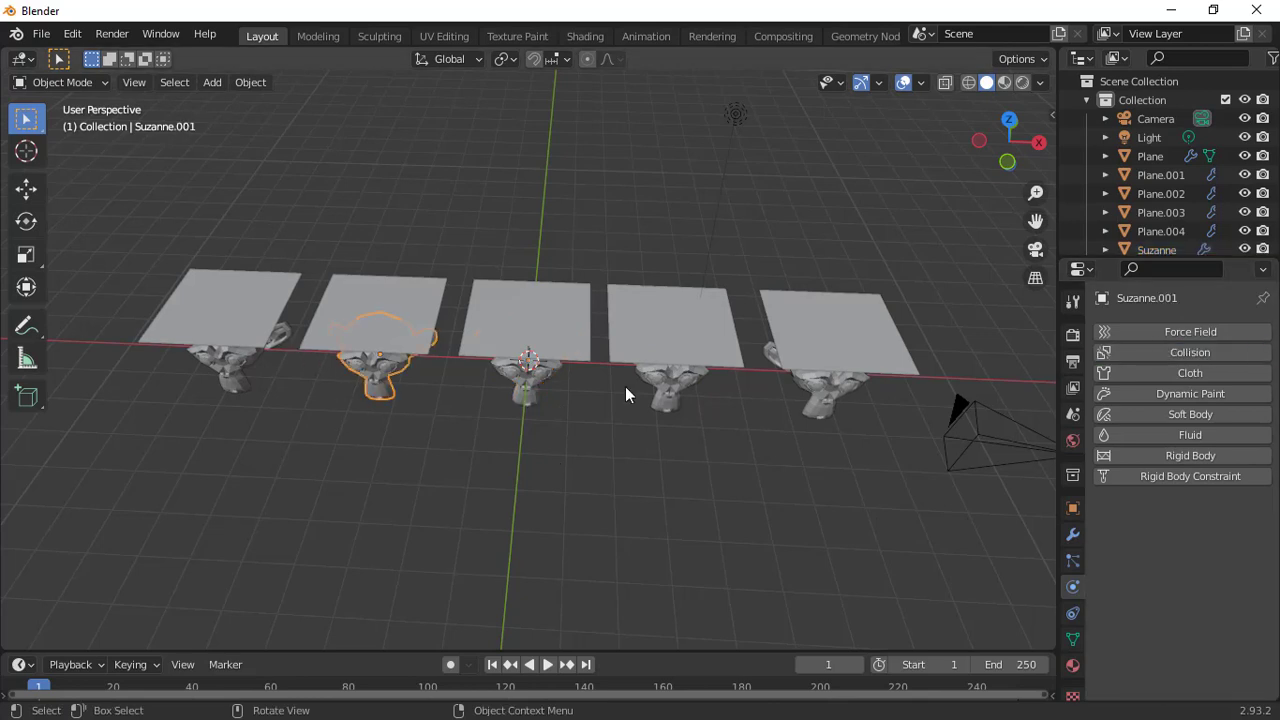
{"action": "left_click", "coordinate": [1180, 352]}
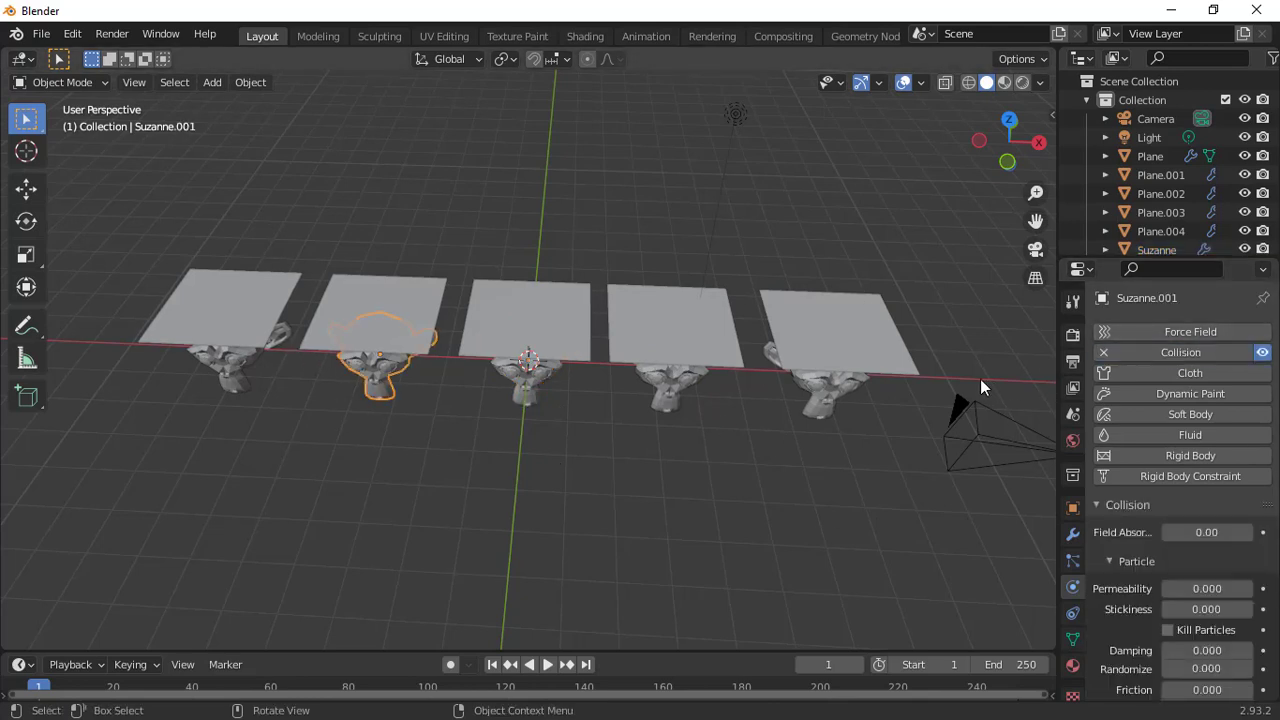
{"action": "left_click", "coordinate": [242, 388]}
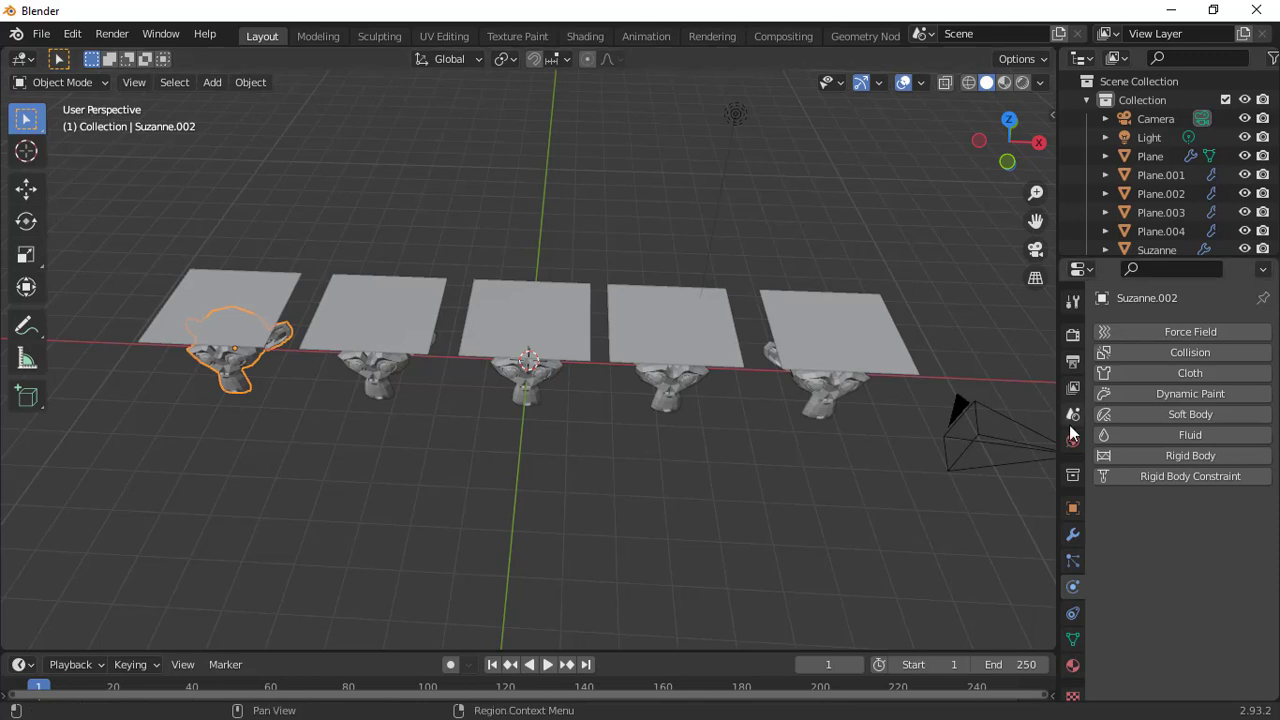
{"action": "left_click", "coordinate": [1141, 360]}
Step: Play the cloth simulation to frame 51, pausing at frame 22 to inspect how the planes drape over the monkey heads
{"action": "key", "text": "space"}
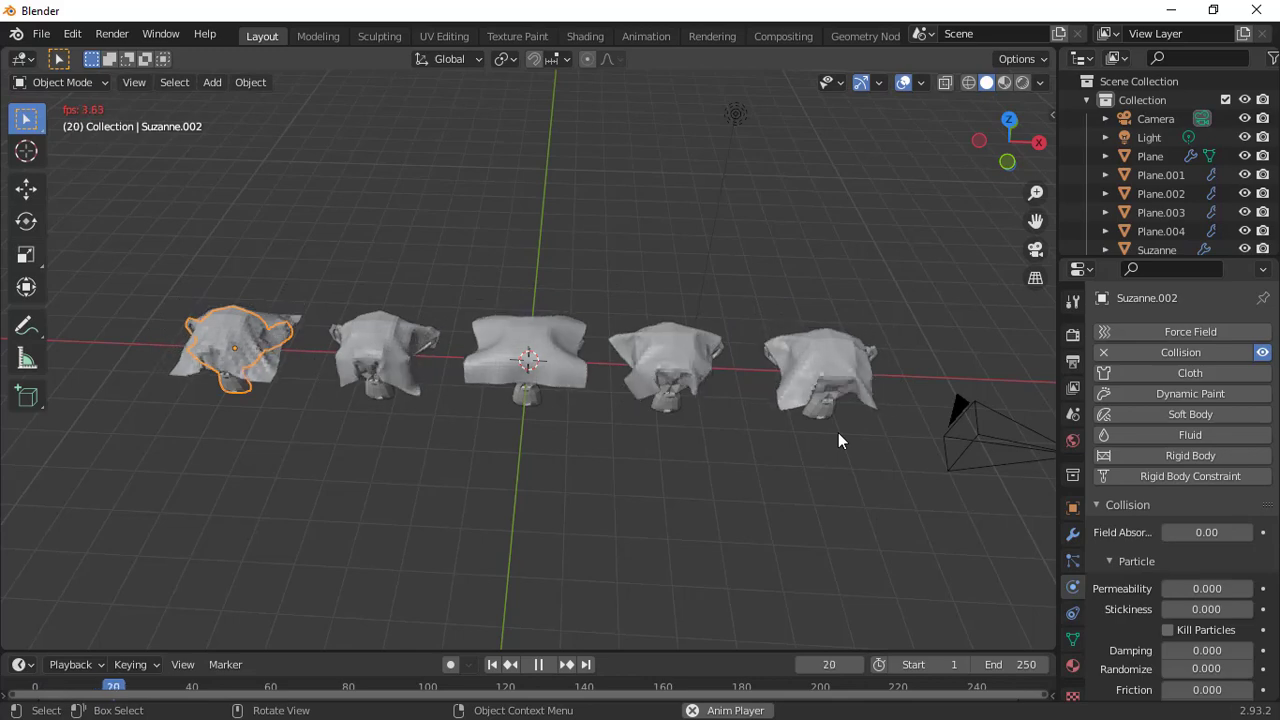
{"action": "key", "text": "space"}
{"action": "left_click_drag", "start_coordinate": [1012, 145], "coordinate": [740, 172]}
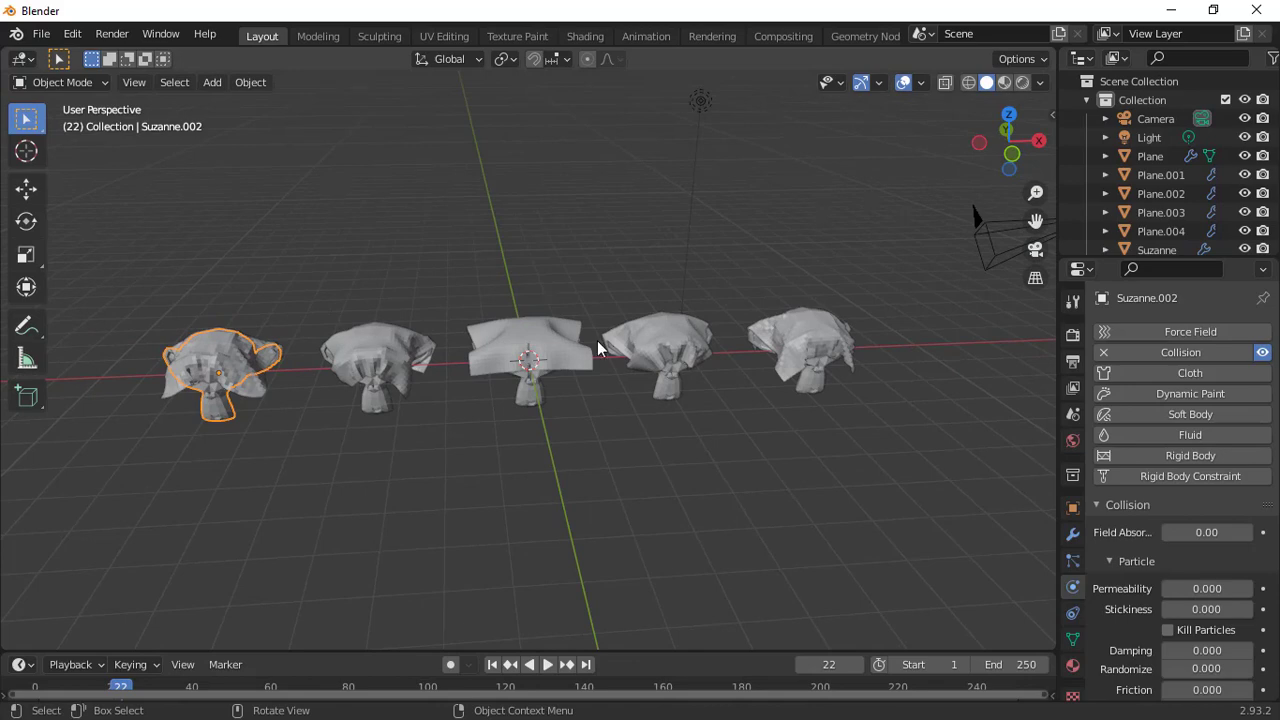
{"action": "scroll", "coordinate": [597, 340], "scroll_direction": "down", "scroll_amount": 4}
{"action": "scroll", "coordinate": [600, 345], "scroll_direction": "up", "scroll_amount": 8}
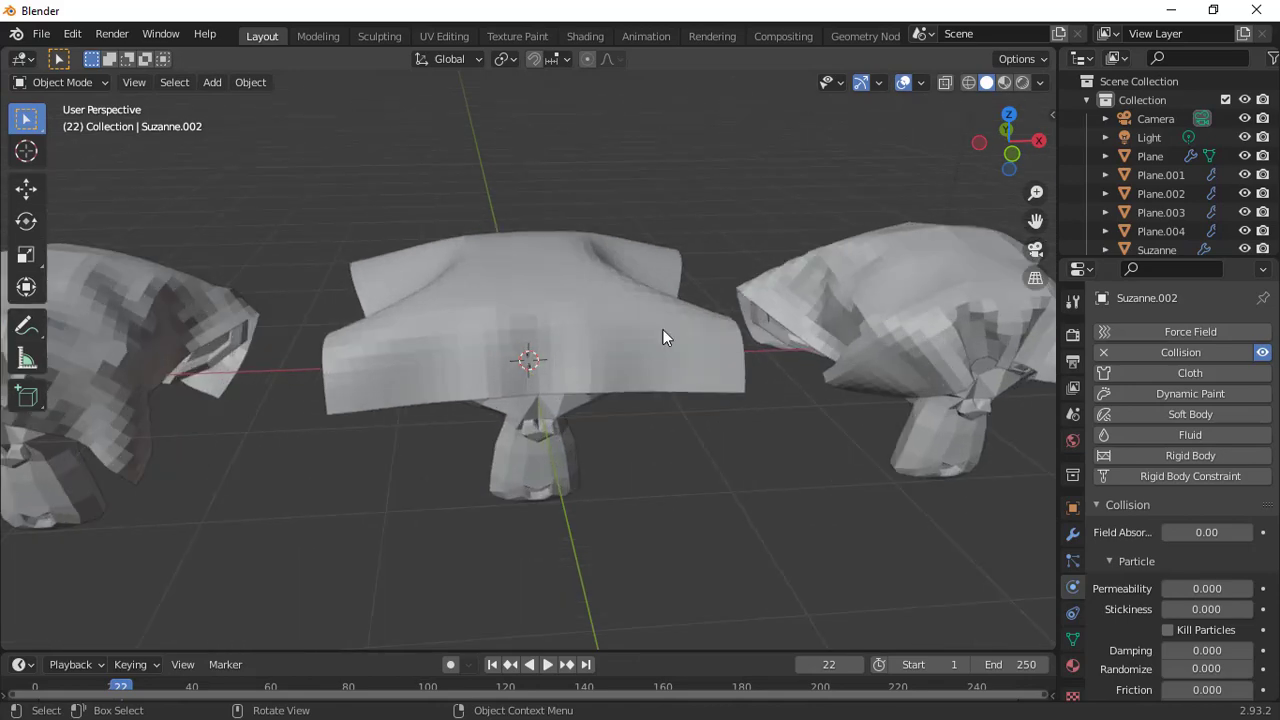
{"action": "scroll", "coordinate": [928, 305], "scroll_direction": "down", "scroll_amount": 5}
{"action": "scroll", "coordinate": [928, 305], "scroll_direction": "up", "scroll_amount": 3}
{"action": "key", "text": "space"}
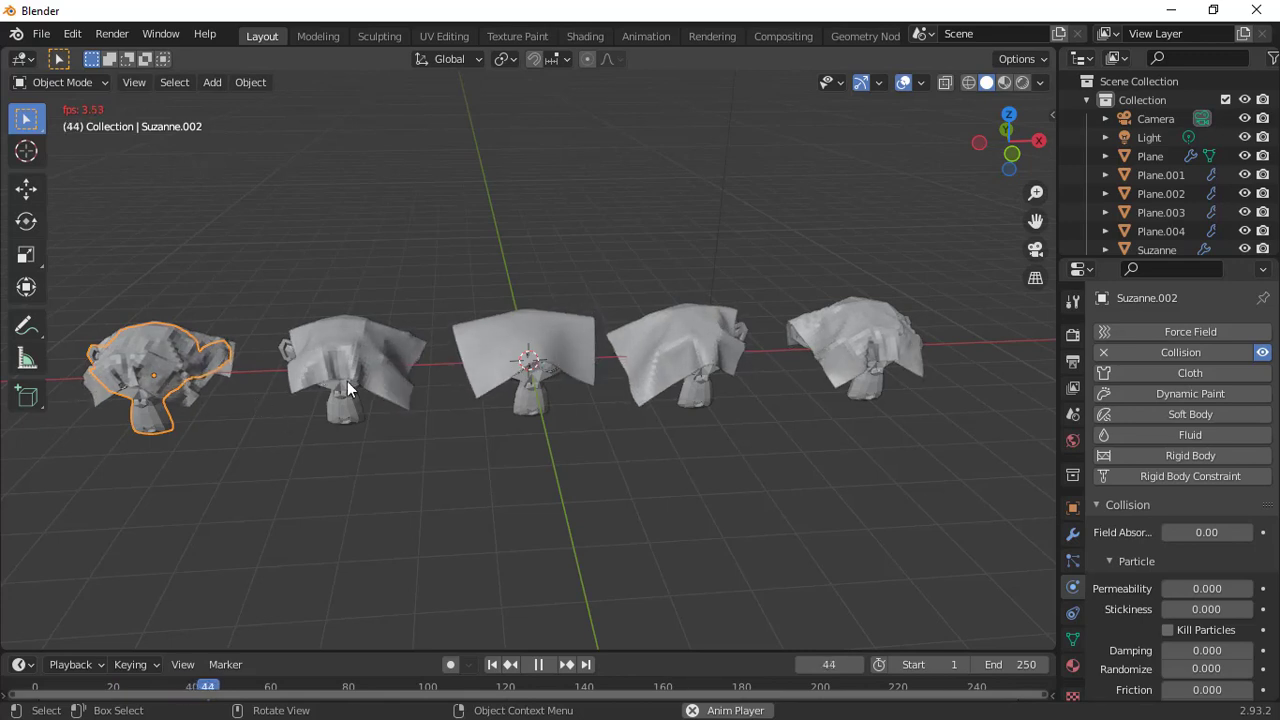
{"action": "key", "text": "space"}
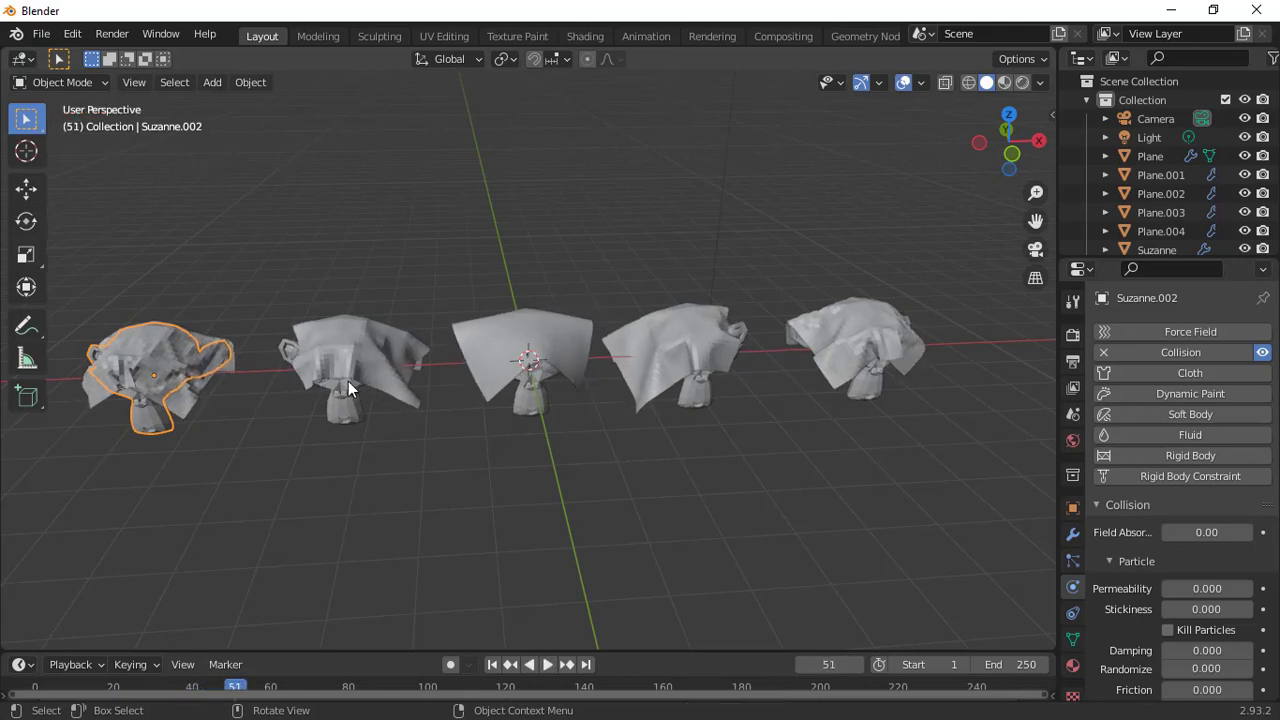
Step: Select all five cloth planes, with the one at the positive X end active, and add a Subdivision Surface modifier
{"action": "left_click", "coordinate": [543, 324]}
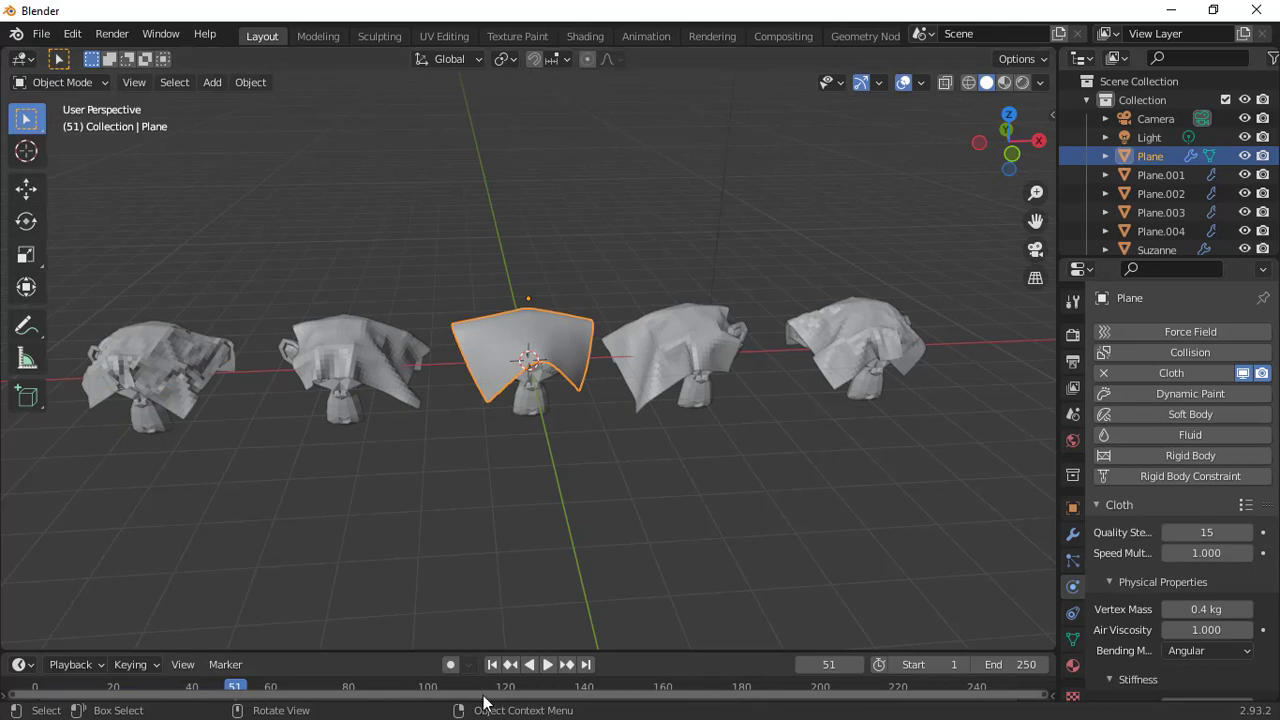
{"action": "left_click", "coordinate": [198, 366], "text": "shift"}
{"action": "left_click", "coordinate": [420, 360], "text": "shift"}
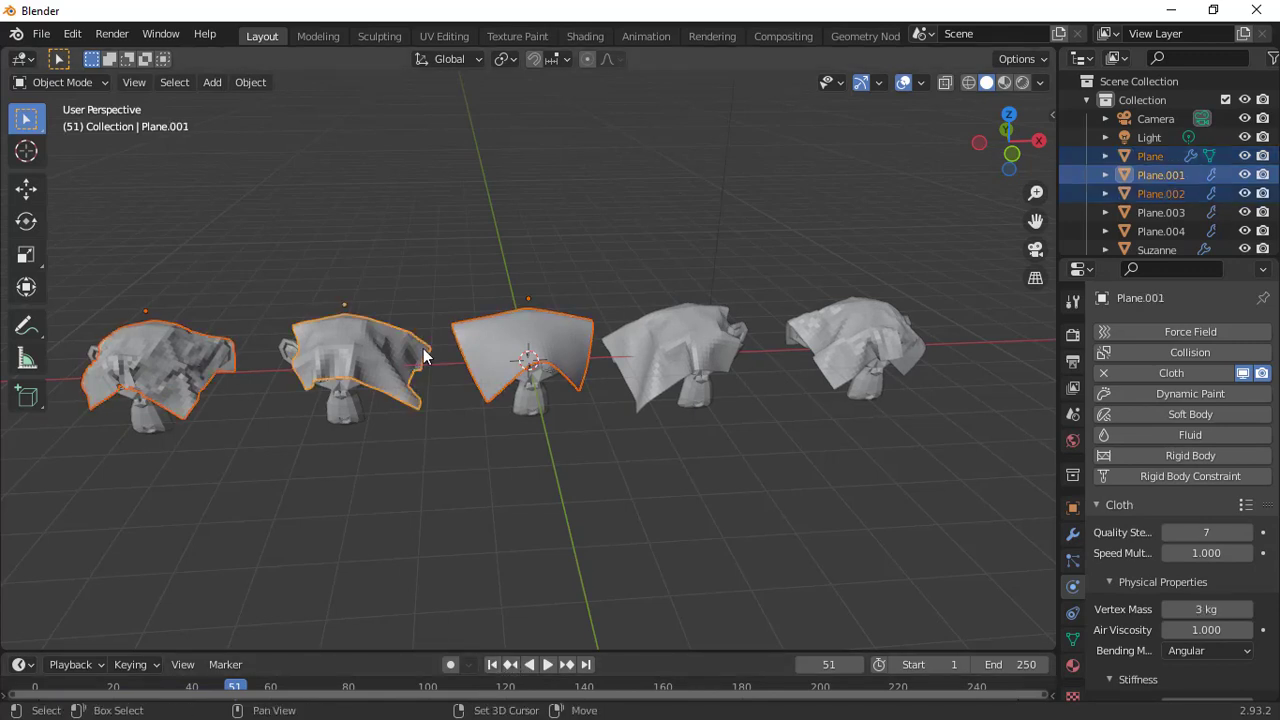
{"action": "left_click", "coordinate": [706, 337], "text": "shift"}
{"action": "left_click", "coordinate": [861, 350], "text": "shift"}
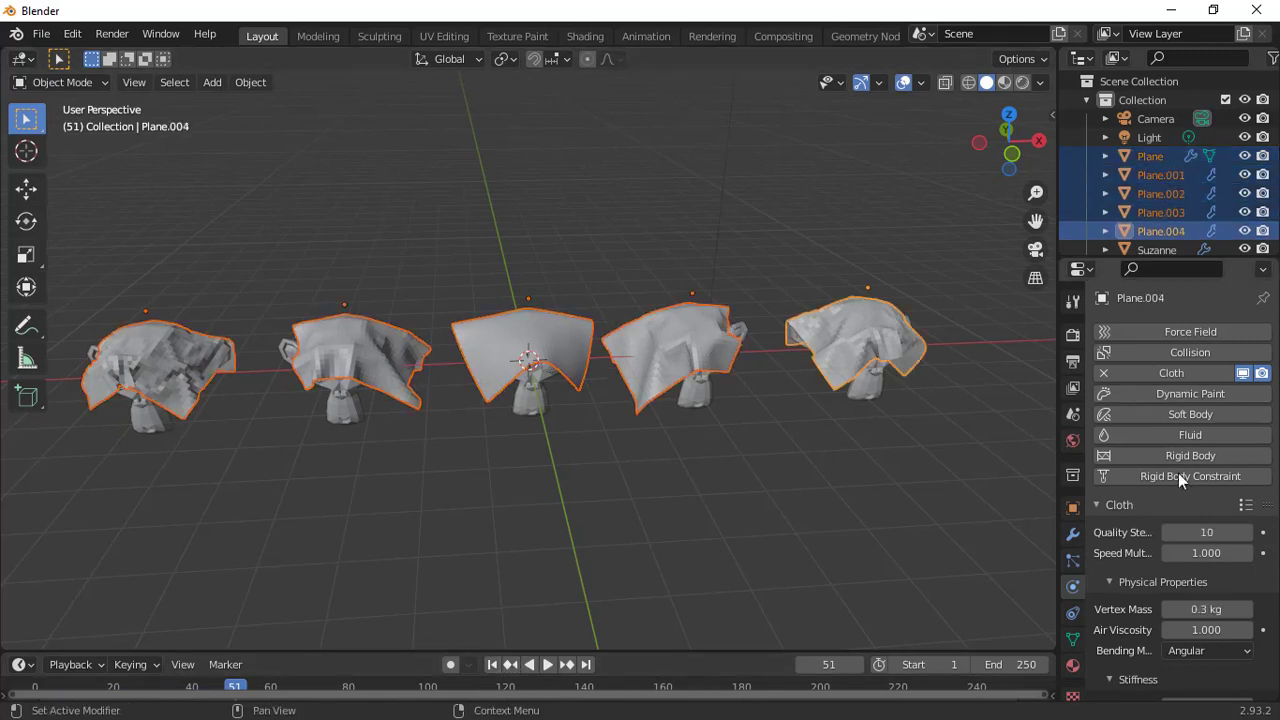
{"action": "left_click", "coordinate": [1073, 534]}
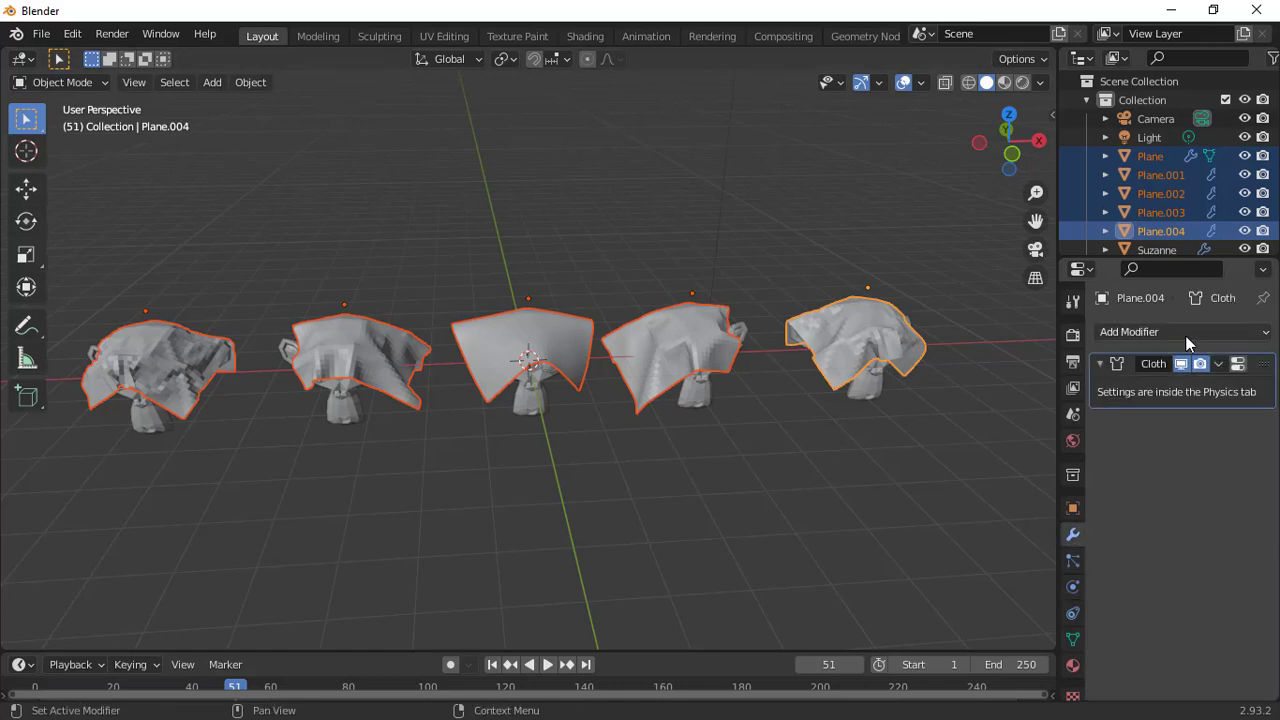
{"action": "left_click", "coordinate": [1185, 334]}
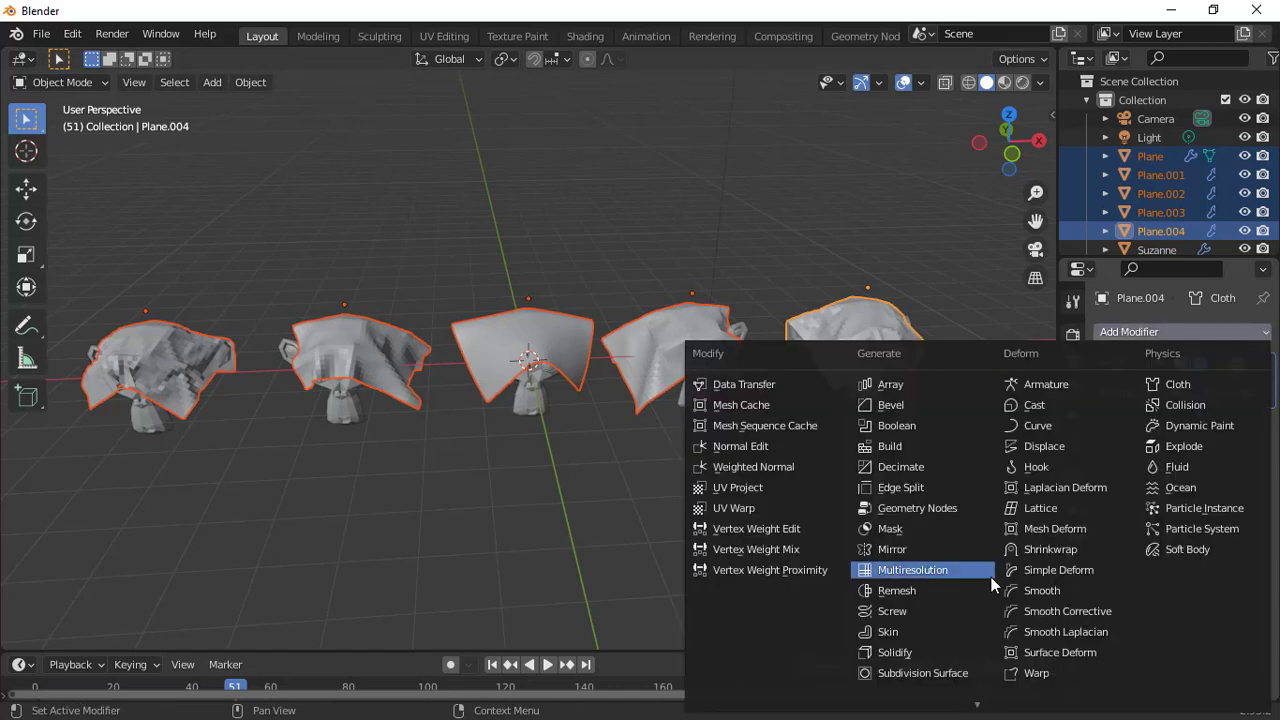
{"action": "left_click", "coordinate": [908, 674]}
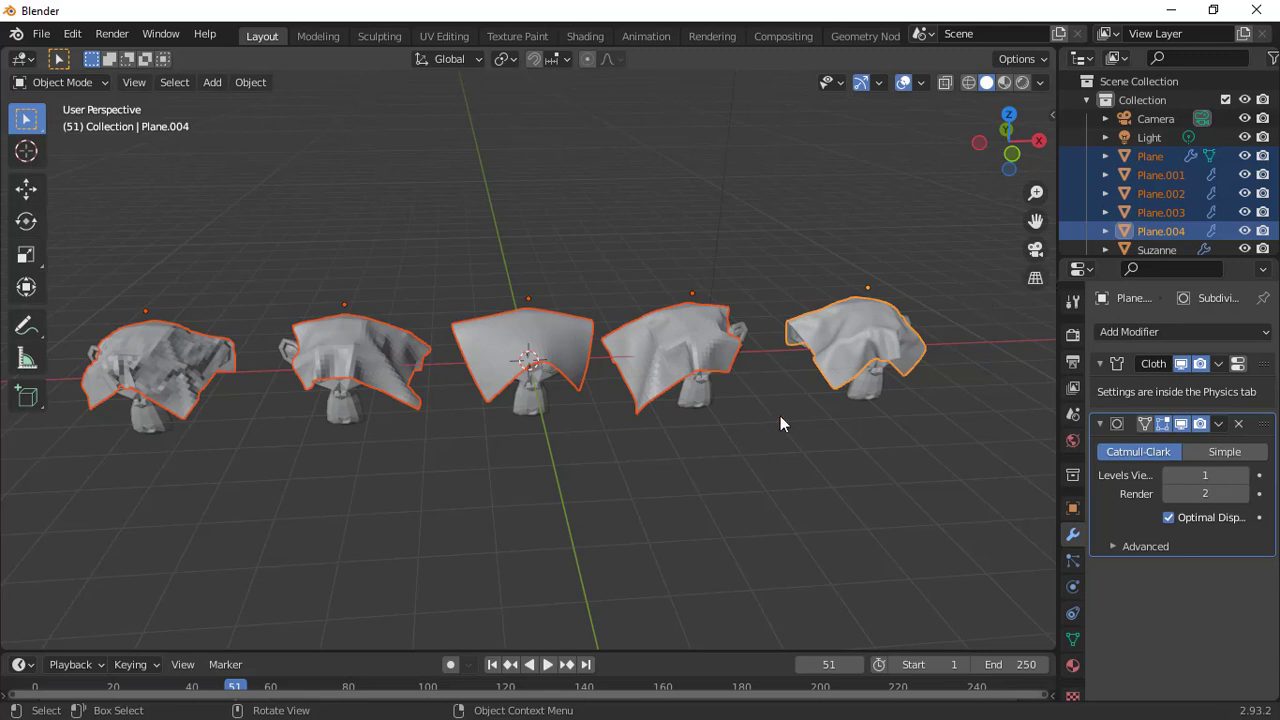
Step: Turn on Screencast Keys for the 3D viewport
{"action": "key", "text": "shift+l"}
{"action": "key", "text": "ctrl+l"}
{"action": "key", "text": "n"}
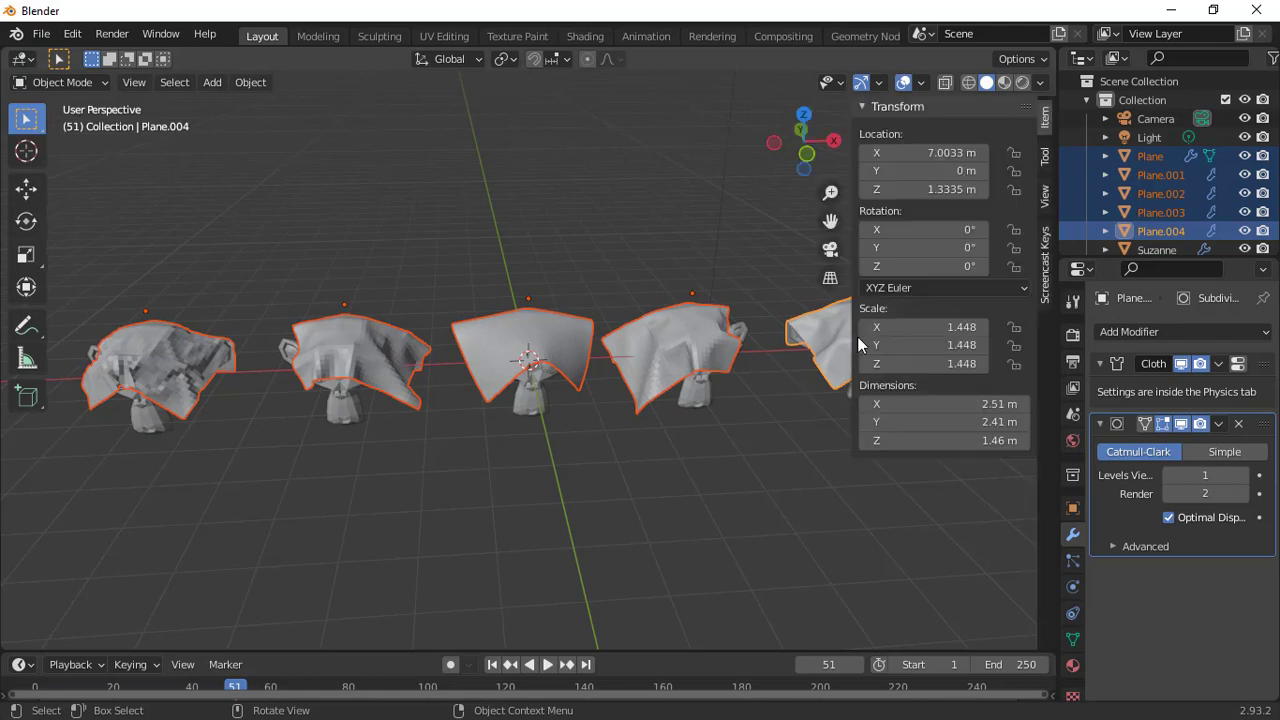
{"action": "left_click", "coordinate": [1050, 244]}
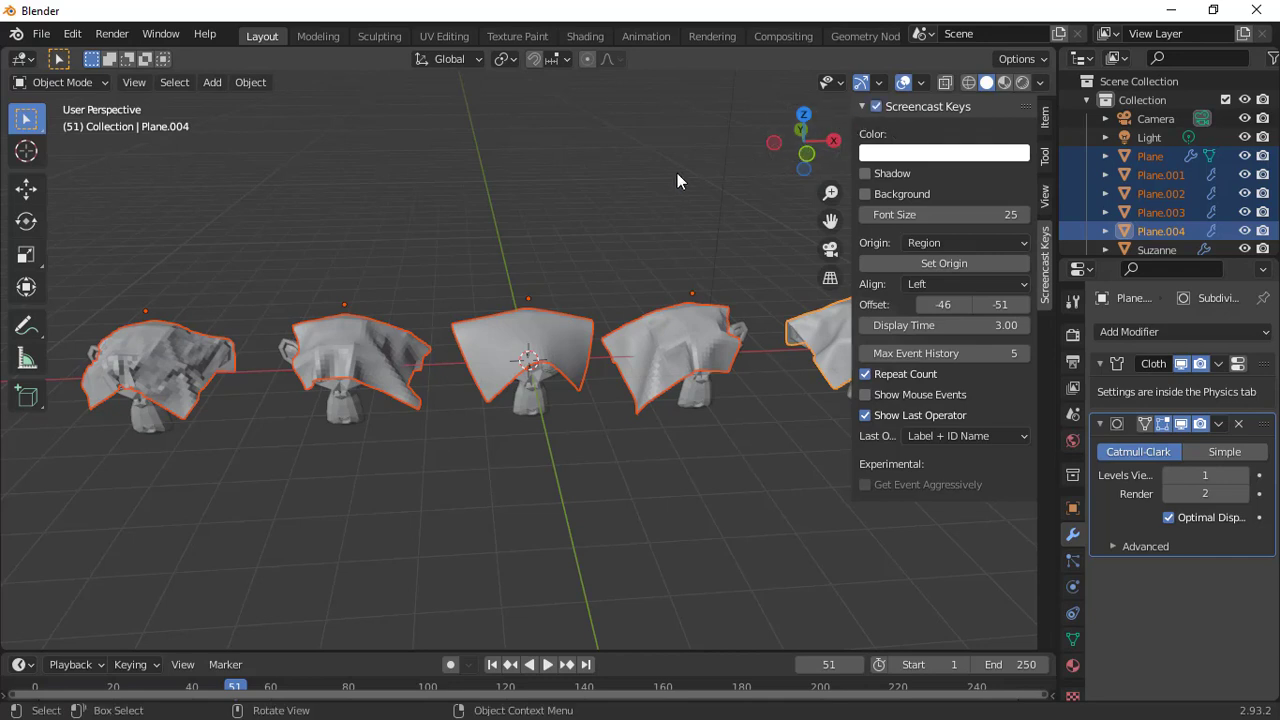
{"action": "key", "text": "n"}
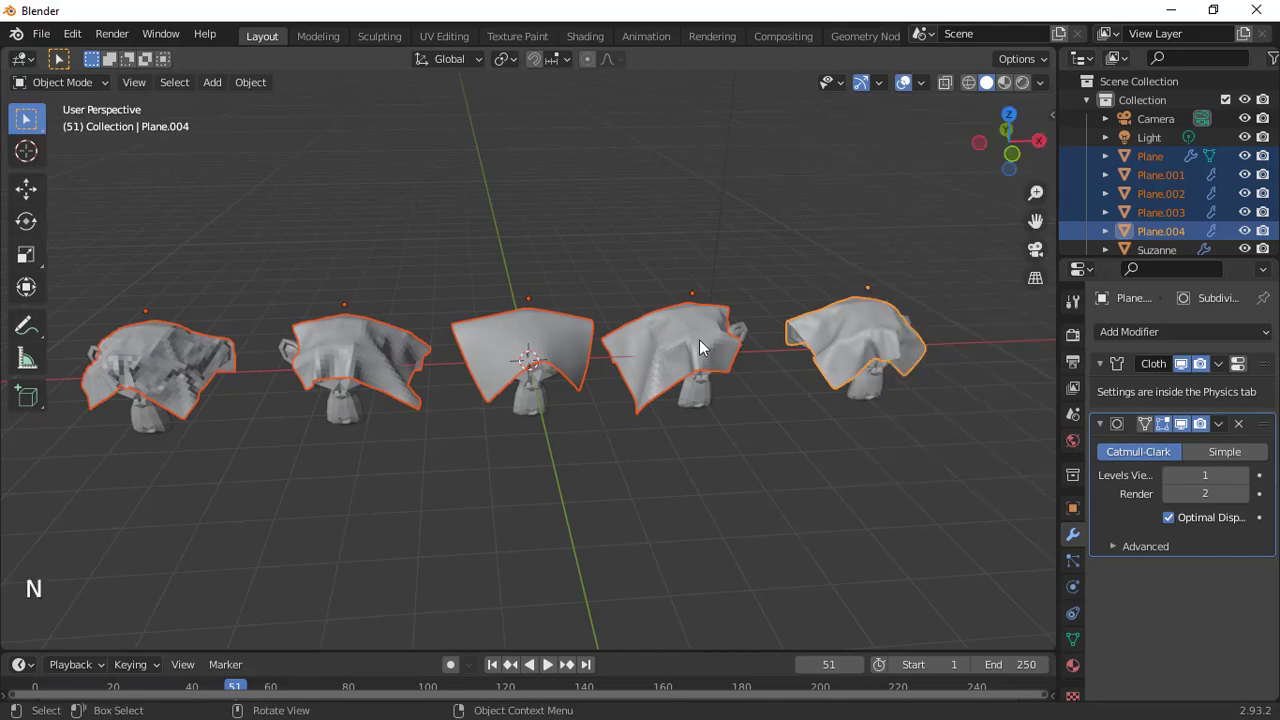
Step: Inspect the modifiers of the second cloth from the positive X end and the cloth at the negative X end
{"action": "left_click_drag", "start_coordinate": [1036, 192], "coordinate": [1036, 228]}
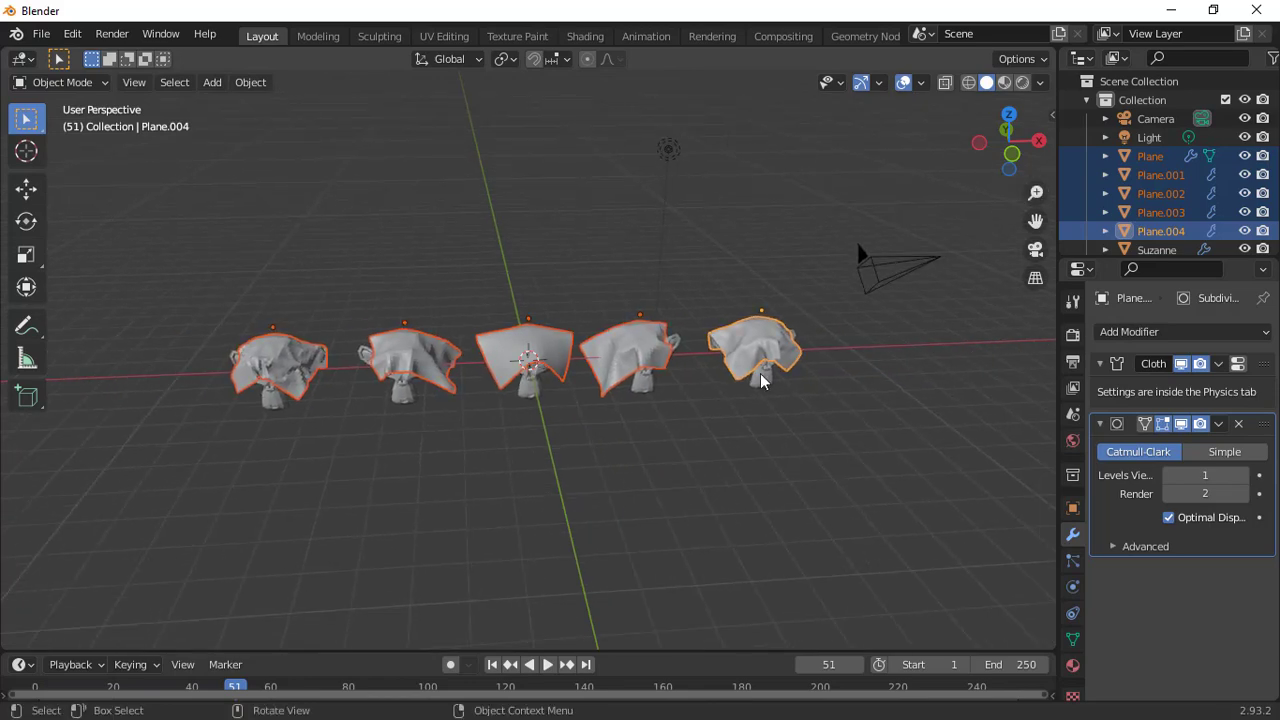
{"action": "left_click", "coordinate": [688, 518]}
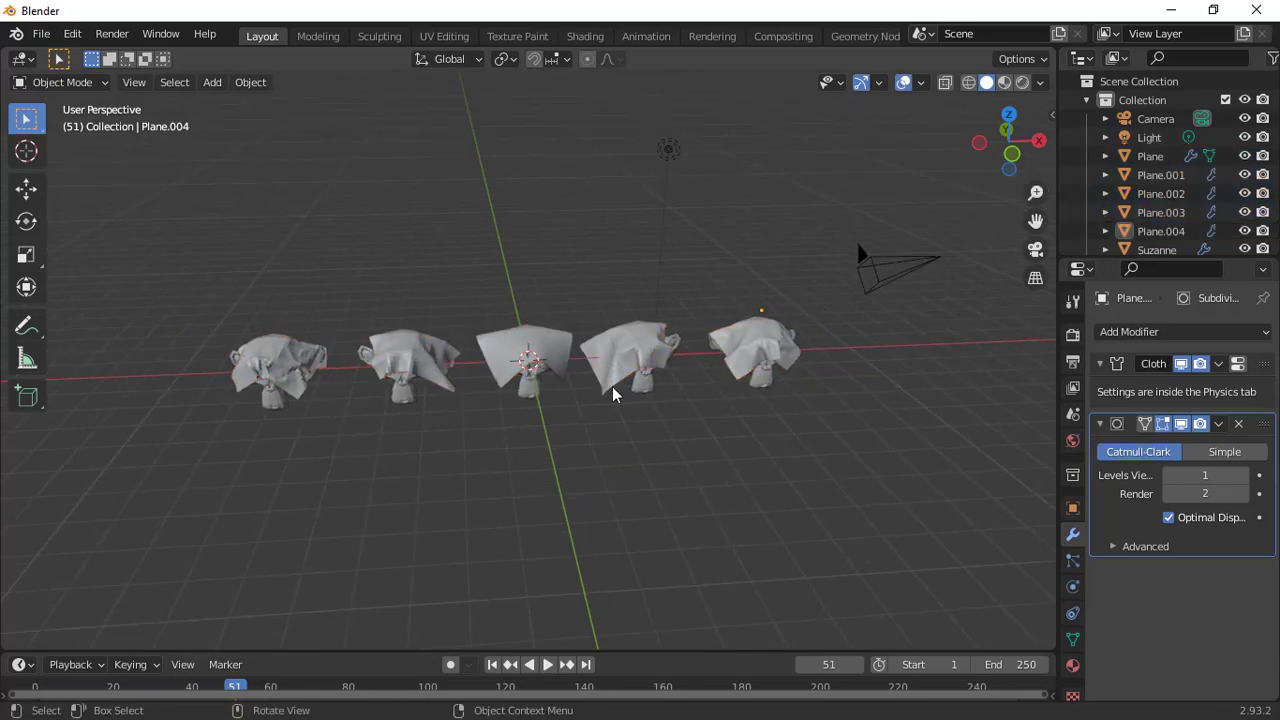
{"action": "left_click", "coordinate": [634, 362]}
{"action": "scroll", "coordinate": [637, 578], "scroll_direction": "up", "scroll_amount": 4}
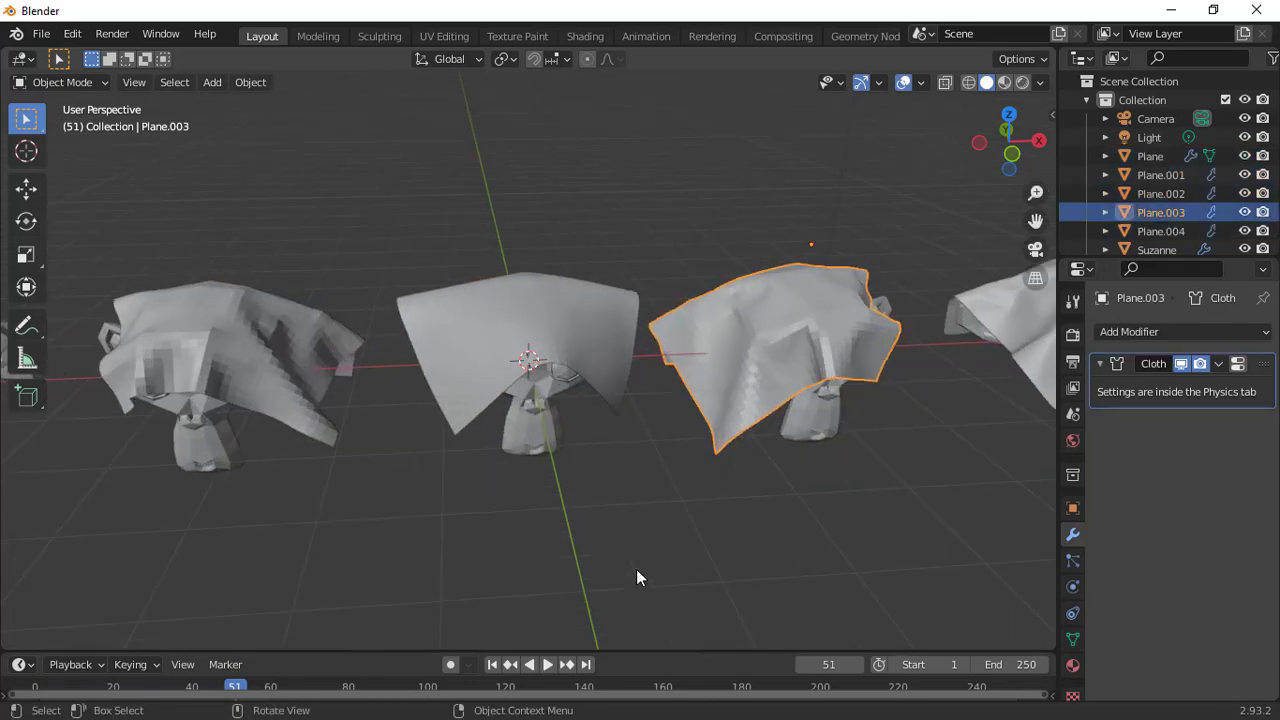
{"action": "scroll", "coordinate": [637, 578], "scroll_direction": "down", "scroll_amount": 2}
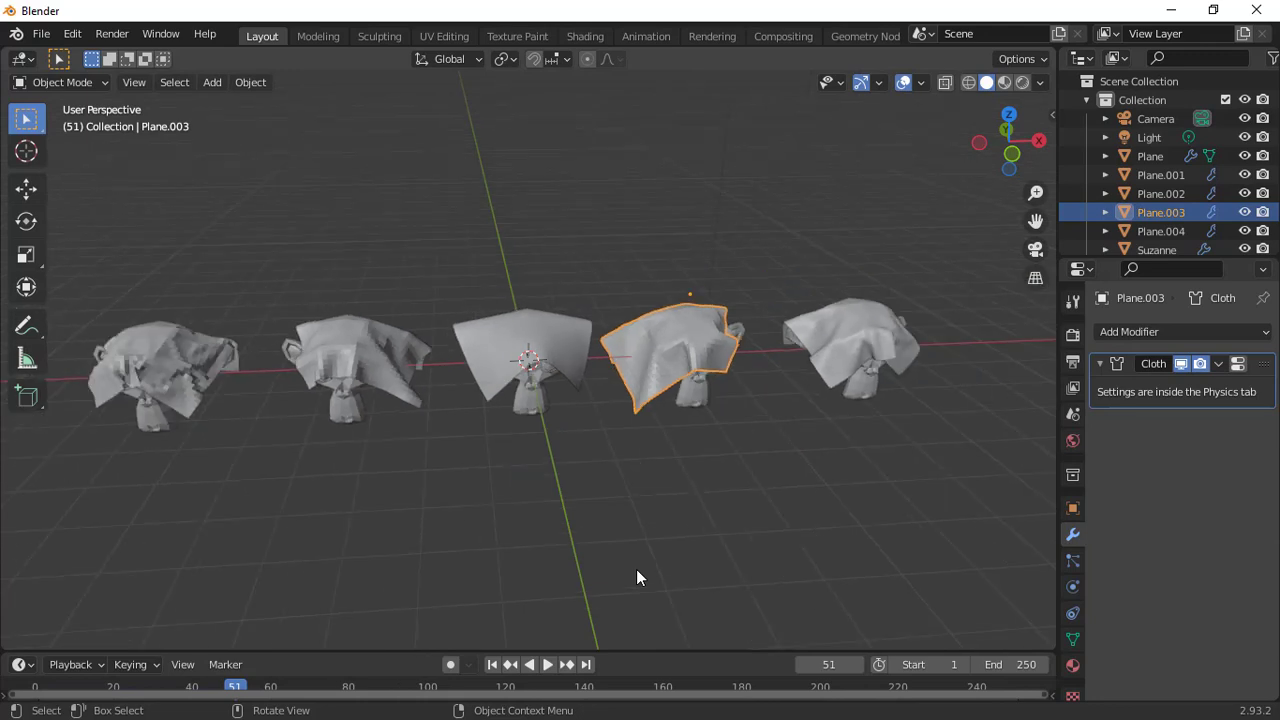
{"action": "left_click", "coordinate": [209, 361]}
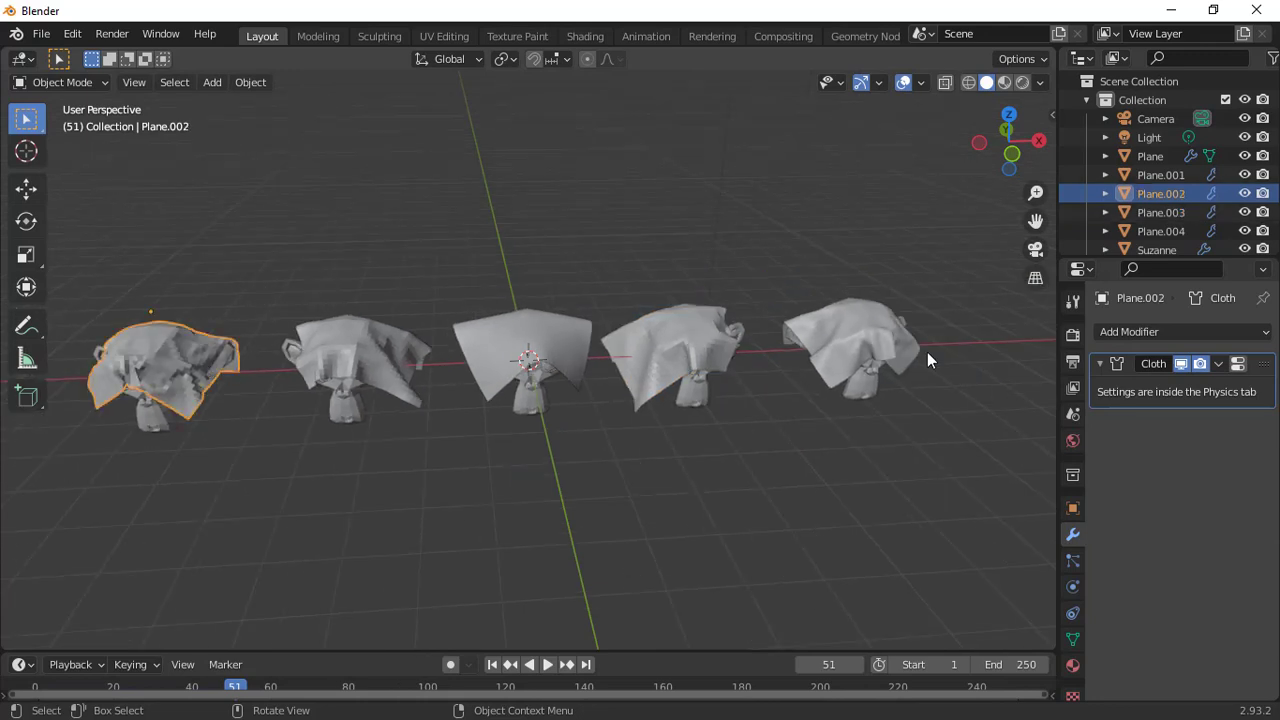
{"action": "left_click", "coordinate": [701, 336]}
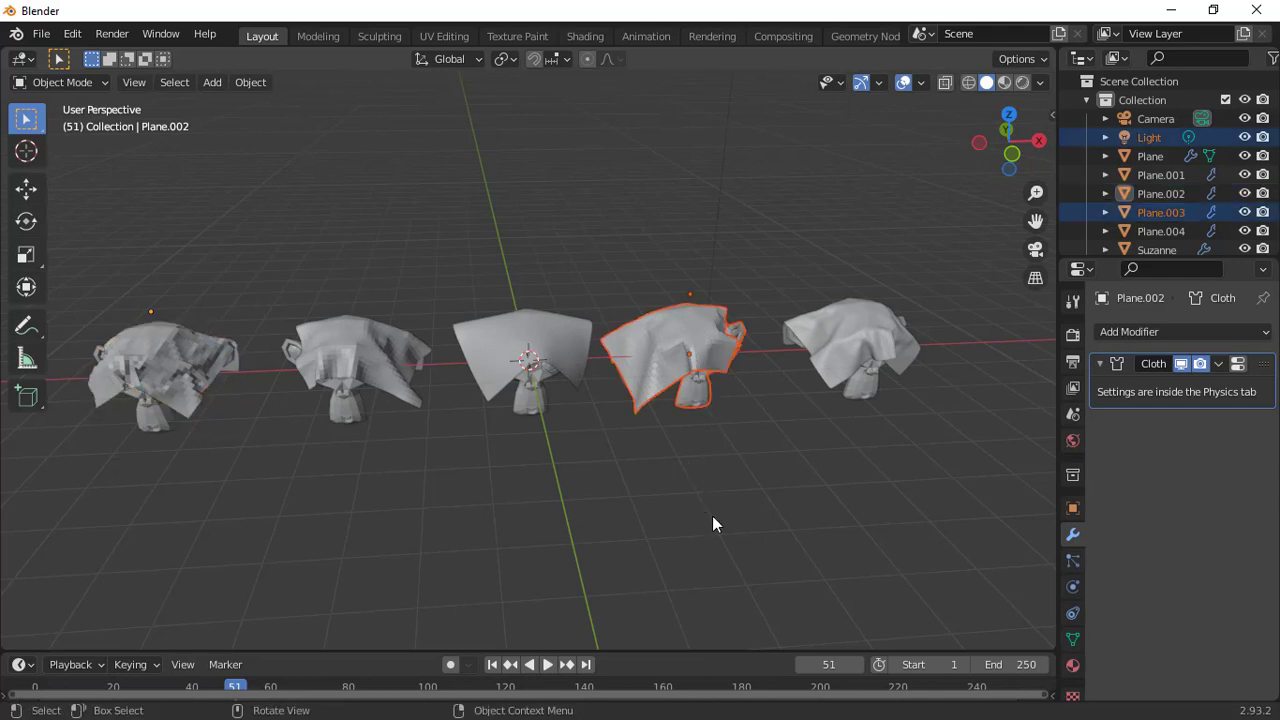
Step: Resume the cloth simulation from frame 51 and stop it at frame 69 to view the cloths sliding over the monkeys
{"action": "left_click", "coordinate": [556, 664]}
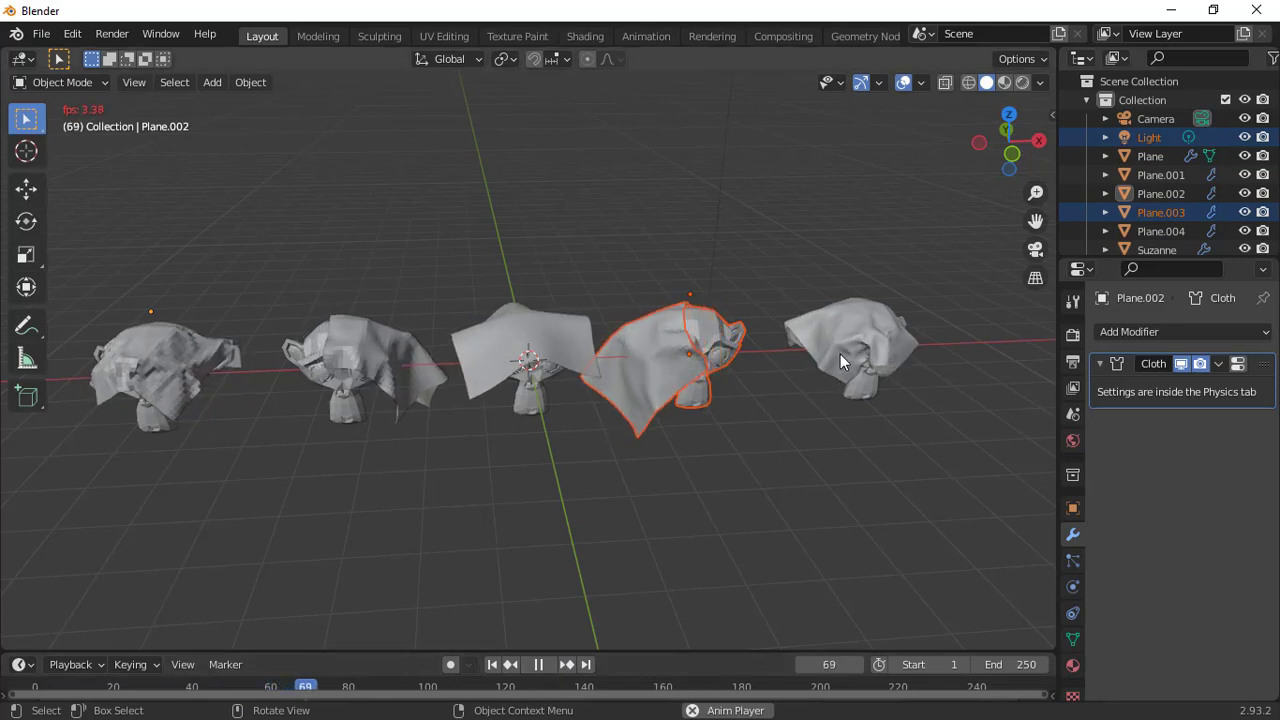
{"action": "key", "text": "space"}
{"action": "scroll", "coordinate": [977, 249], "scroll_direction": "down", "scroll_amount": 5}
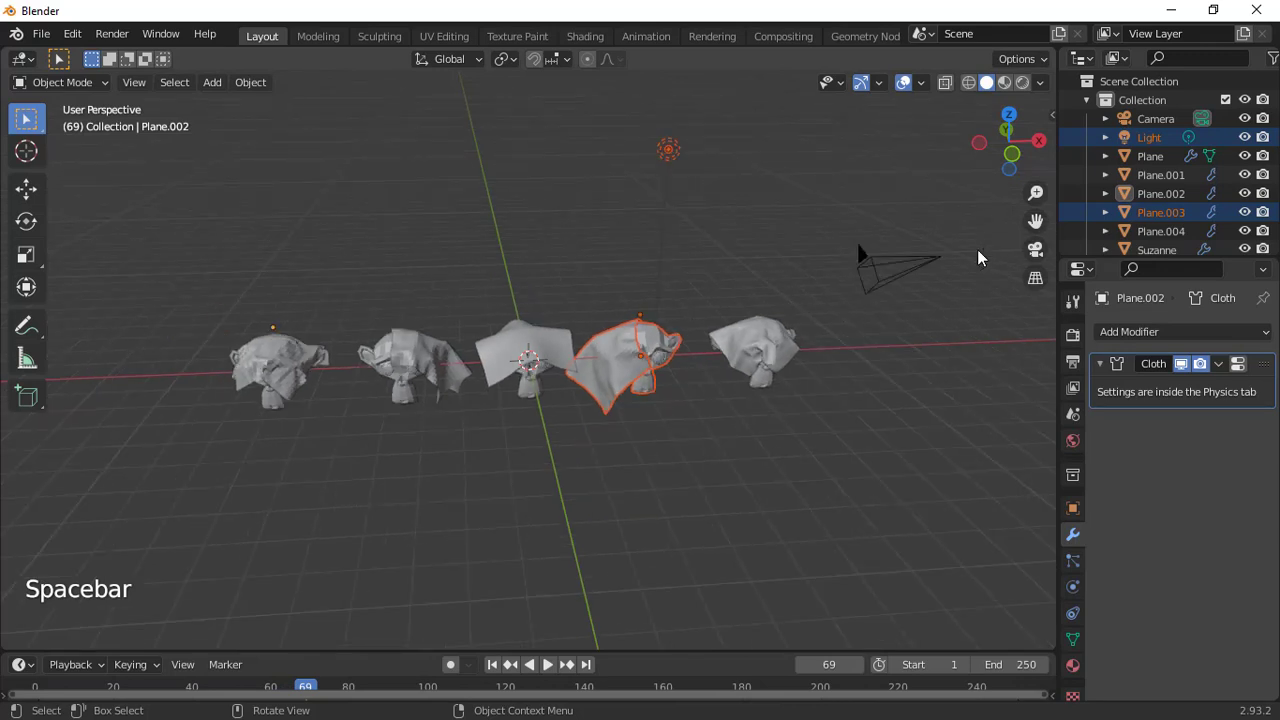
Step: Add a 2 m plane and move it about 18.15 m along negative Y, in front of the row of monkeys
{"action": "middle_click_drag", "start_coordinate": [1042, 245], "coordinate": [780, 145]}
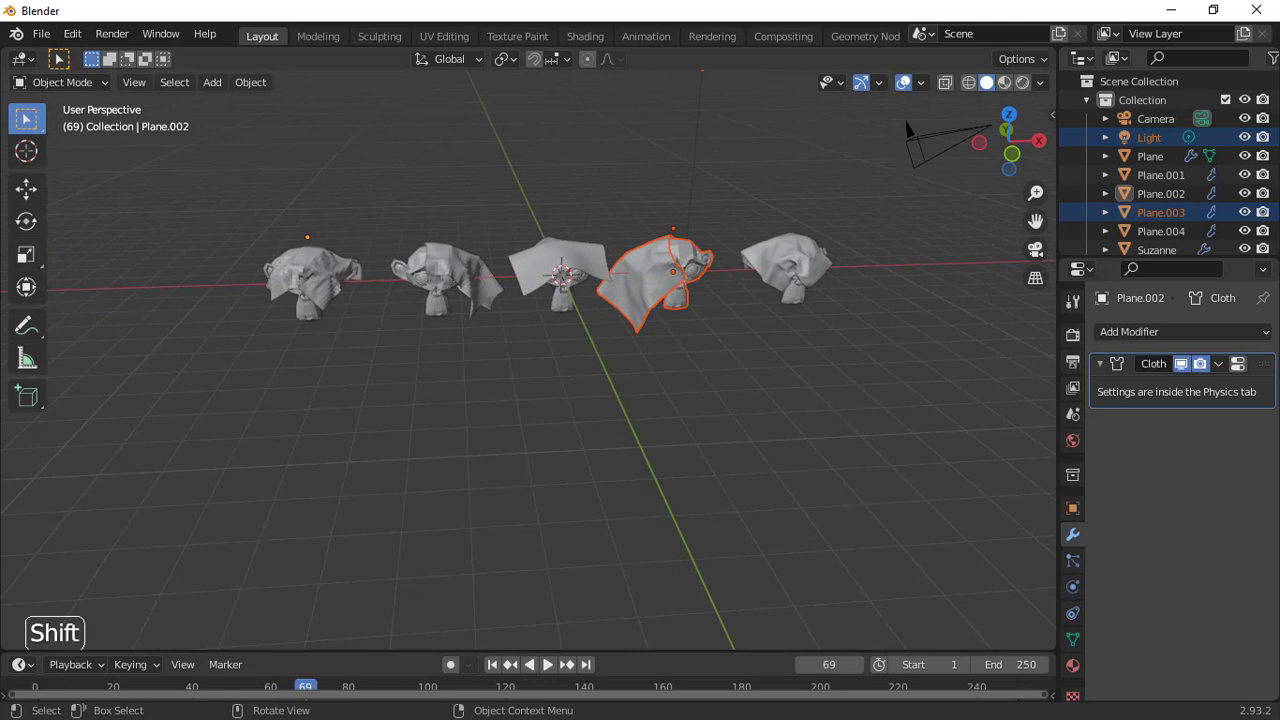
{"action": "key", "text": "shift+a"}
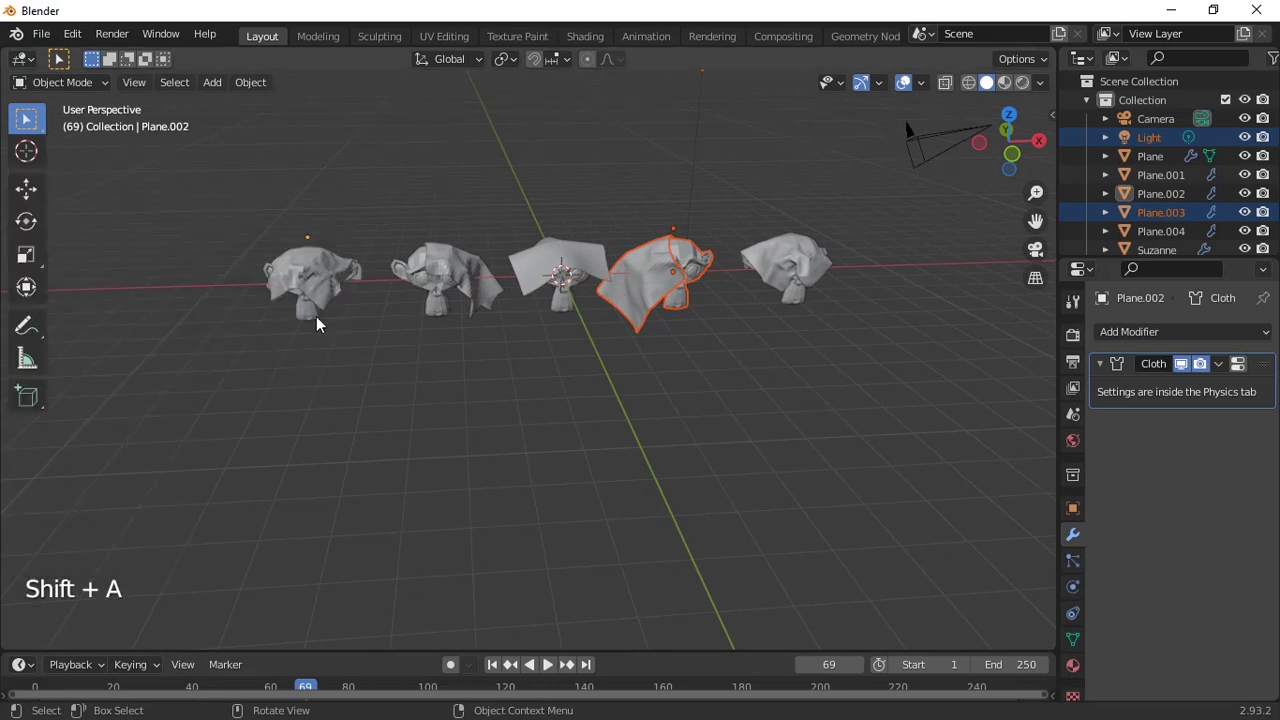
{"action": "key", "text": "shift"}
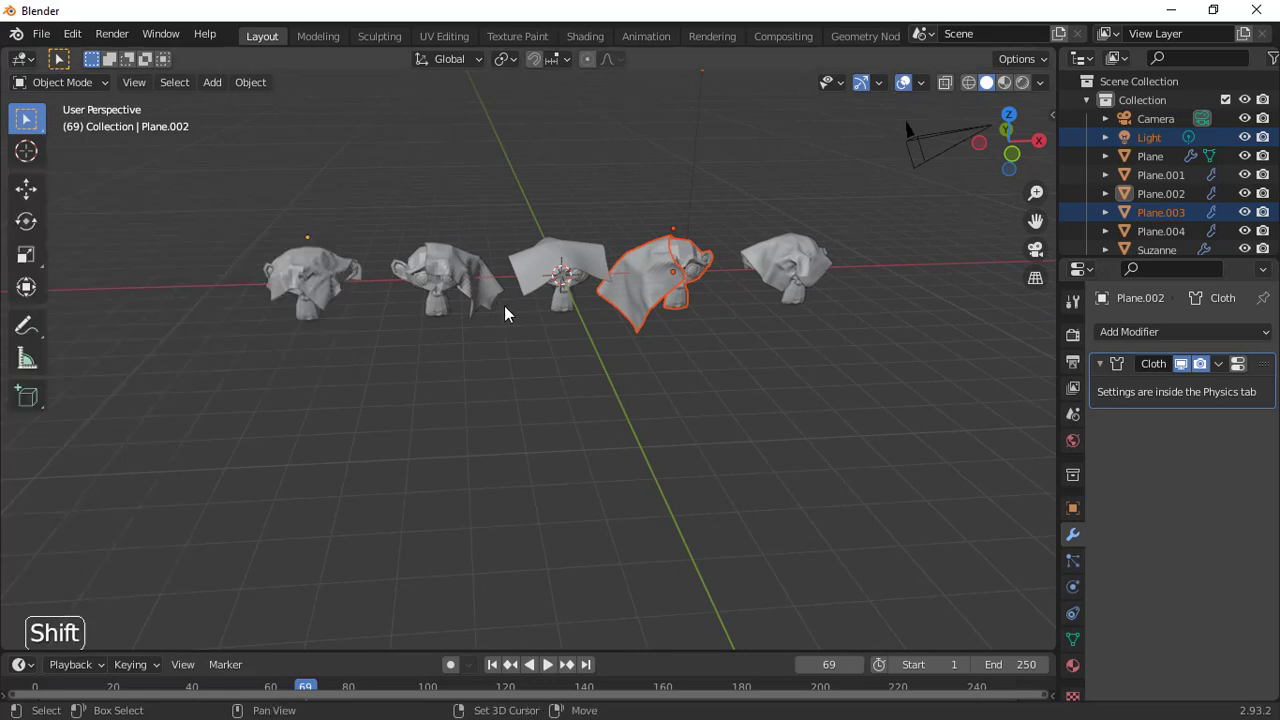
{"action": "key", "text": "shift+a"}
{"action": "mouse_move", "coordinate": [504, 305]}
{"action": "left_click", "coordinate": [576, 305]}
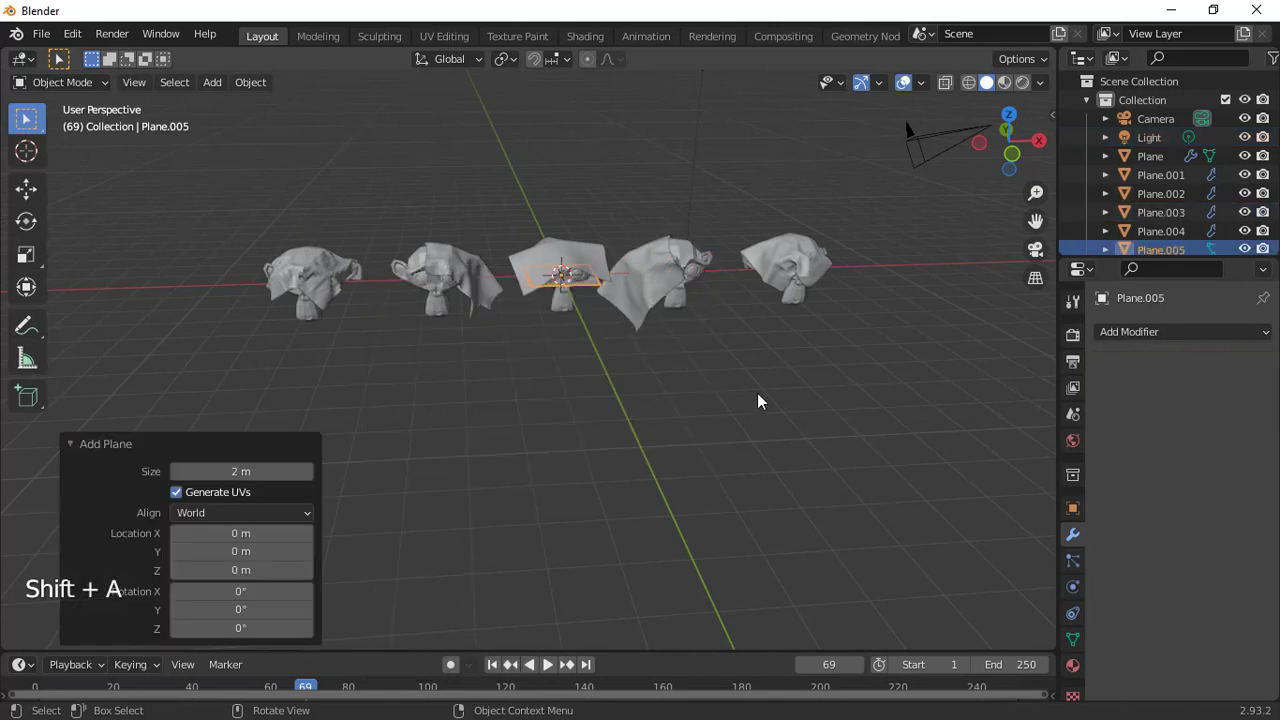
{"action": "key", "text": "g"}
{"action": "key", "text": "y"}
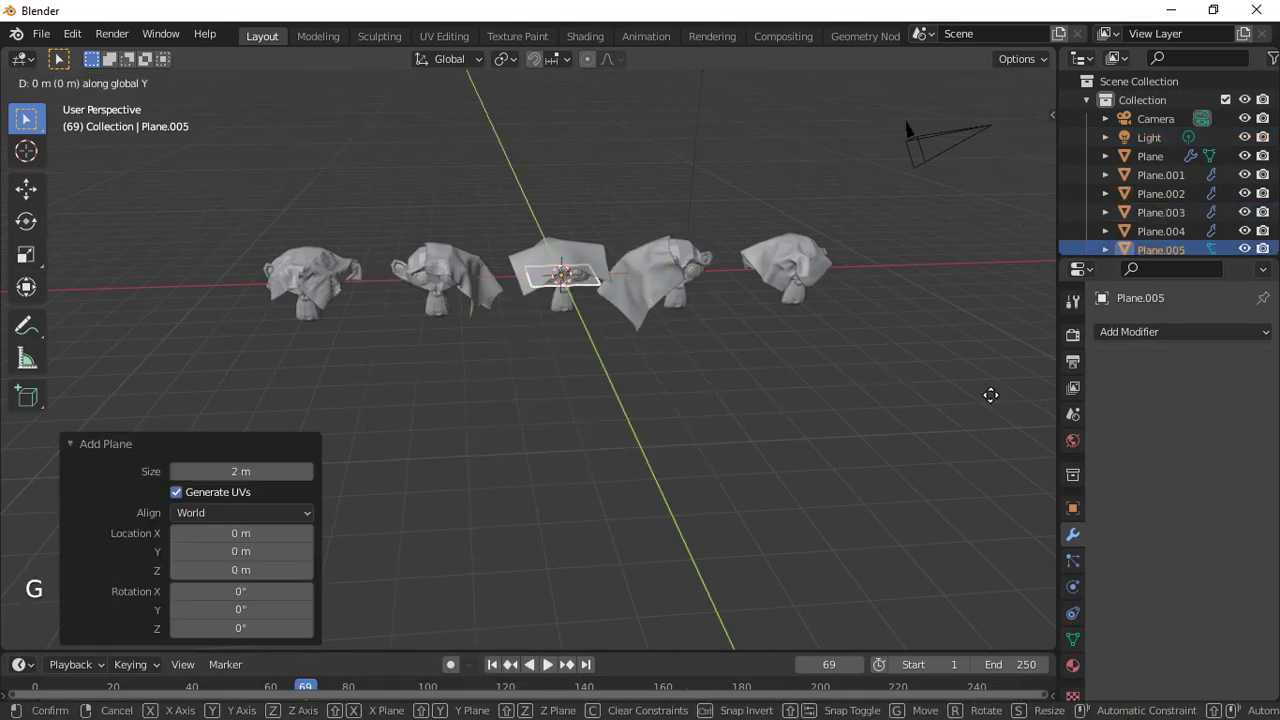
{"action": "left_click", "coordinate": [1047, 665]}
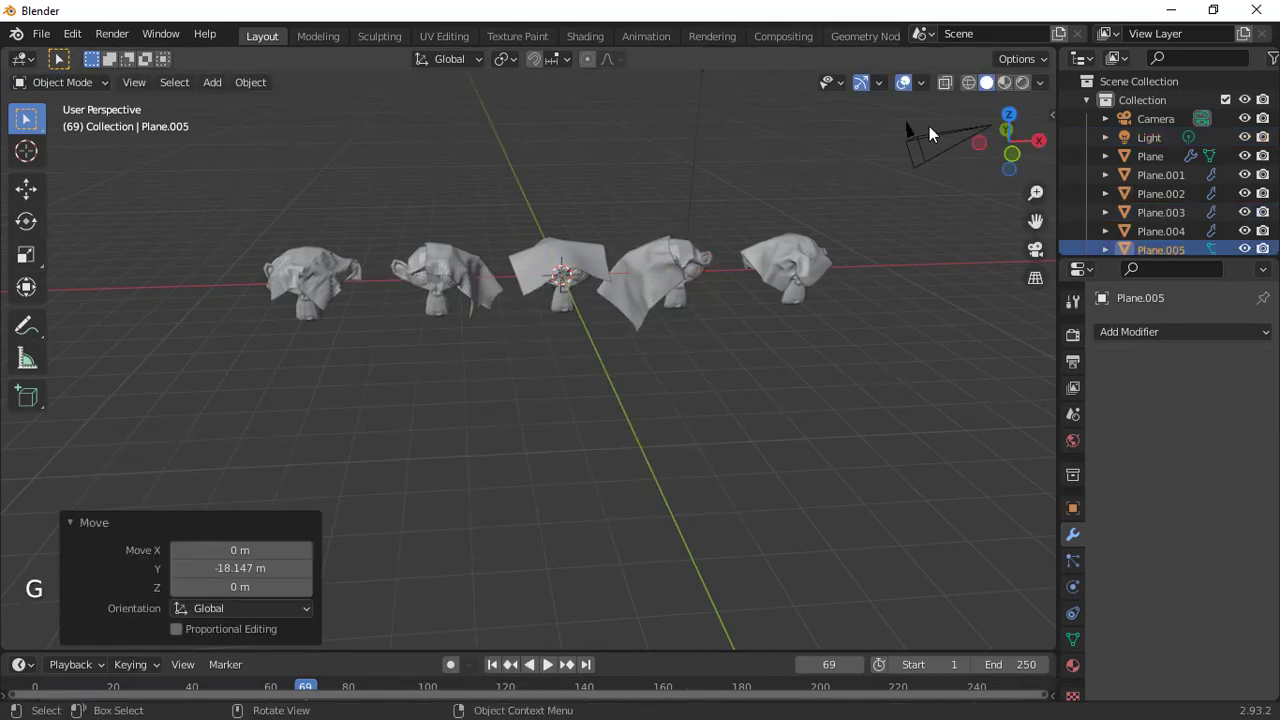
{"action": "scroll", "coordinate": [929, 127], "scroll_direction": "down", "scroll_amount": 11}
{"action": "scroll", "coordinate": [929, 127], "scroll_direction": "up", "scroll_amount": 4}
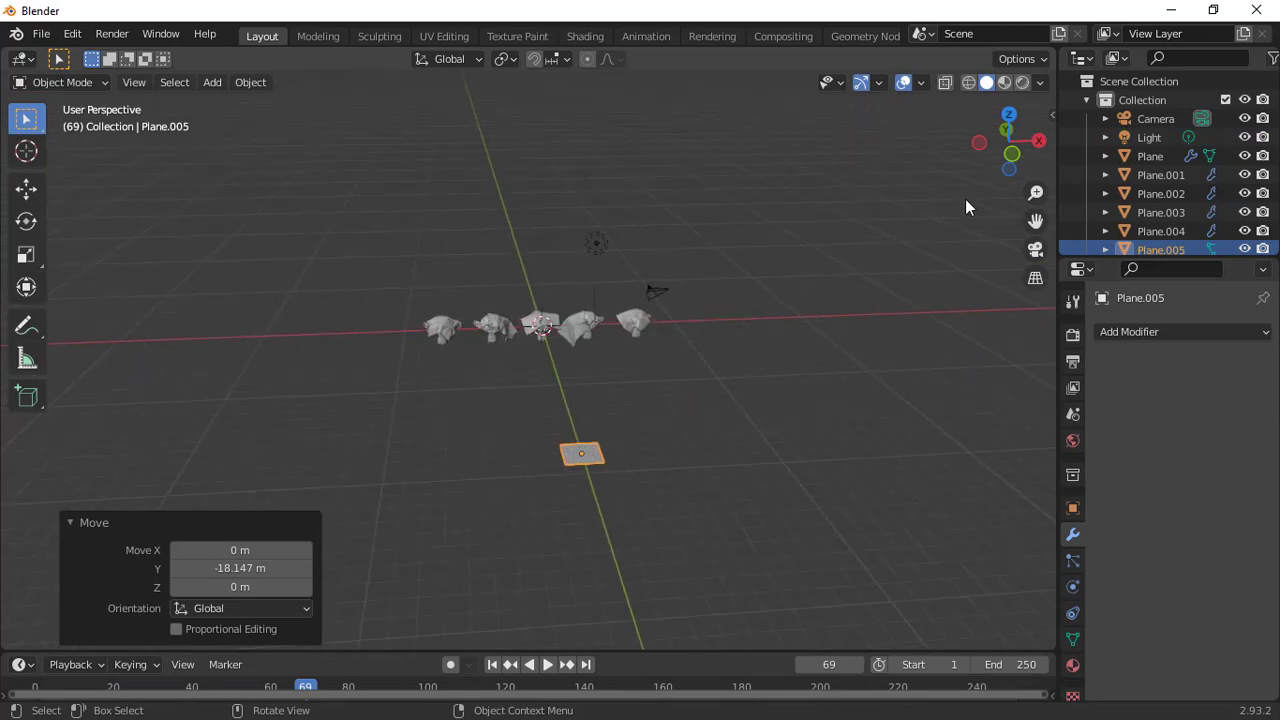
{"action": "key", "text": "slash"}
{"action": "key", "text": "slash"}
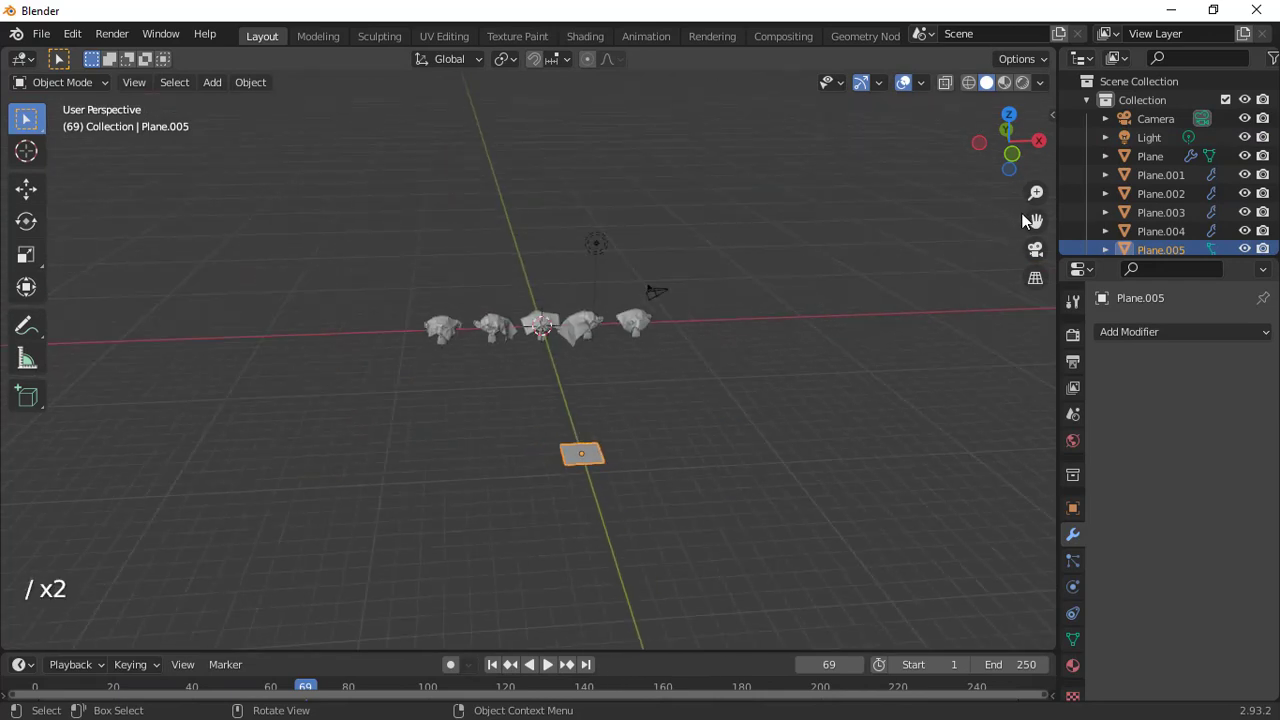
{"action": "left_click_drag", "start_coordinate": [1035, 192], "coordinate": [1035, 150]}
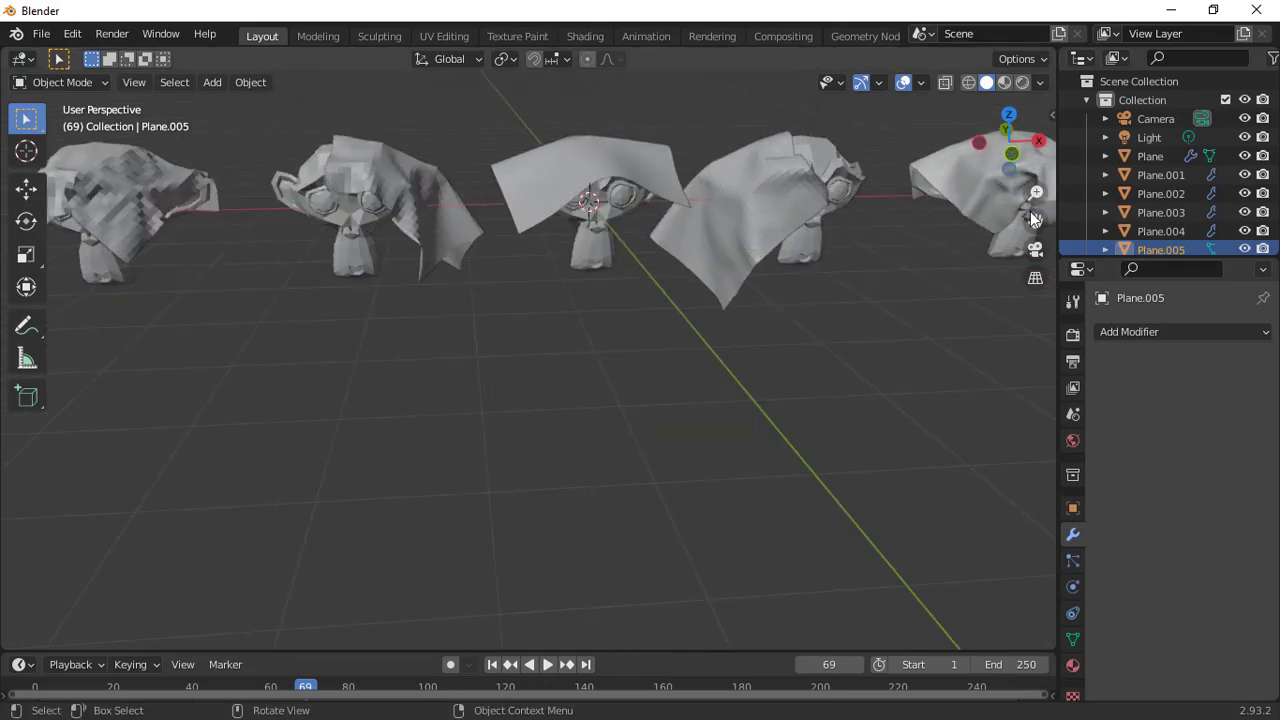
Step: Scale the new plane in front of the monkeys uniformly by about 4.575
{"action": "left_click_drag", "start_coordinate": [1035, 221], "coordinate": [982, 114]}
{"action": "scroll", "coordinate": [815, 356], "scroll_direction": "down", "scroll_amount": 4}
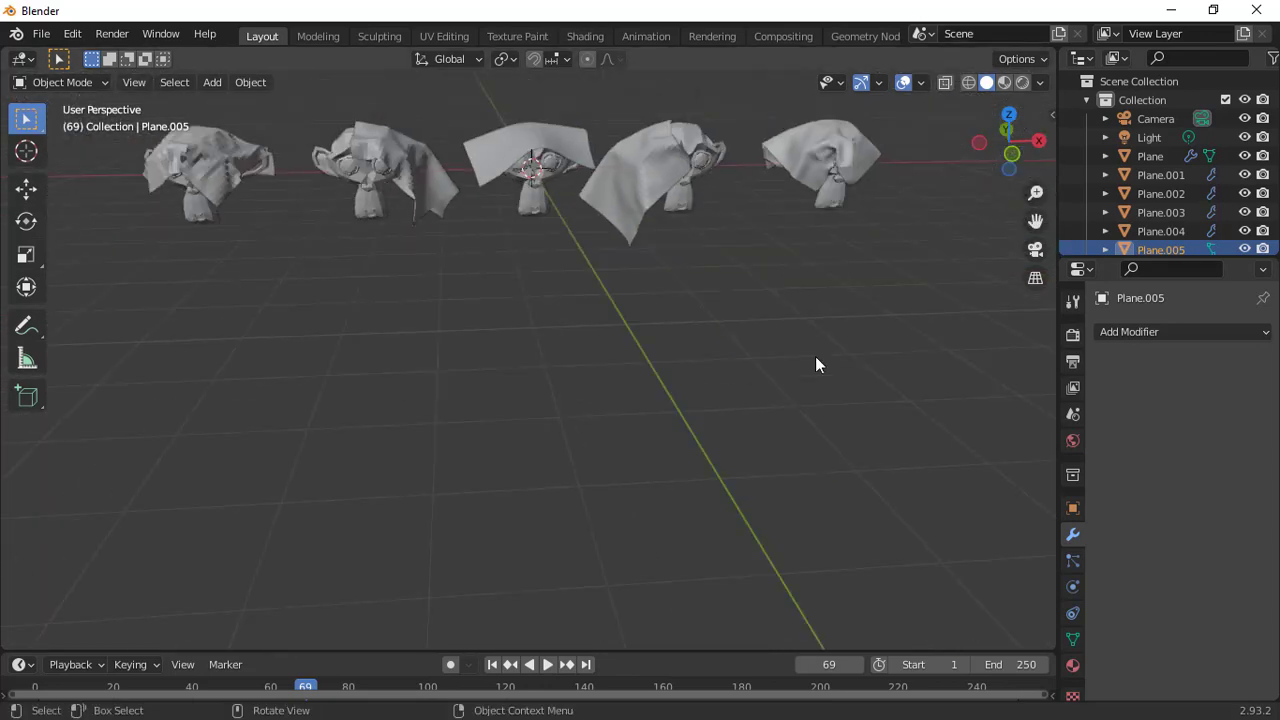
{"action": "left_click_drag", "start_coordinate": [1036, 219], "coordinate": [964, 173]}
{"action": "key", "text": "s"}
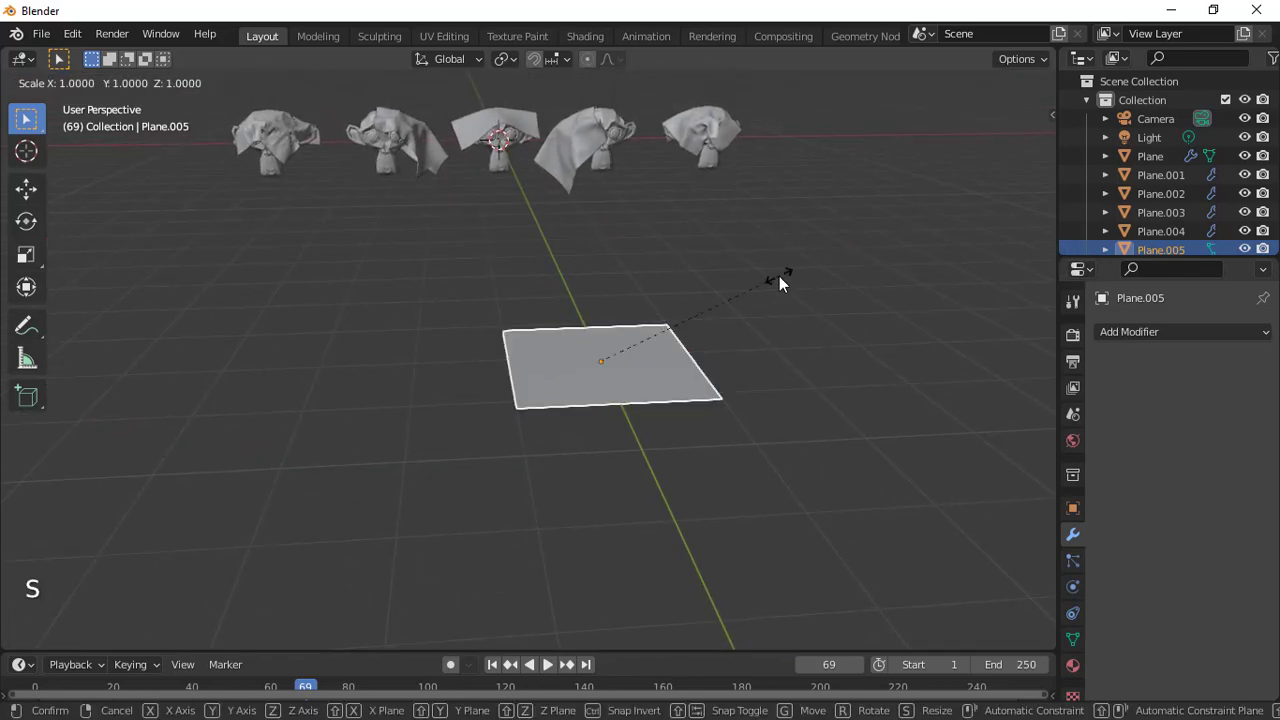
{"action": "left_click", "coordinate": [527, 90]}
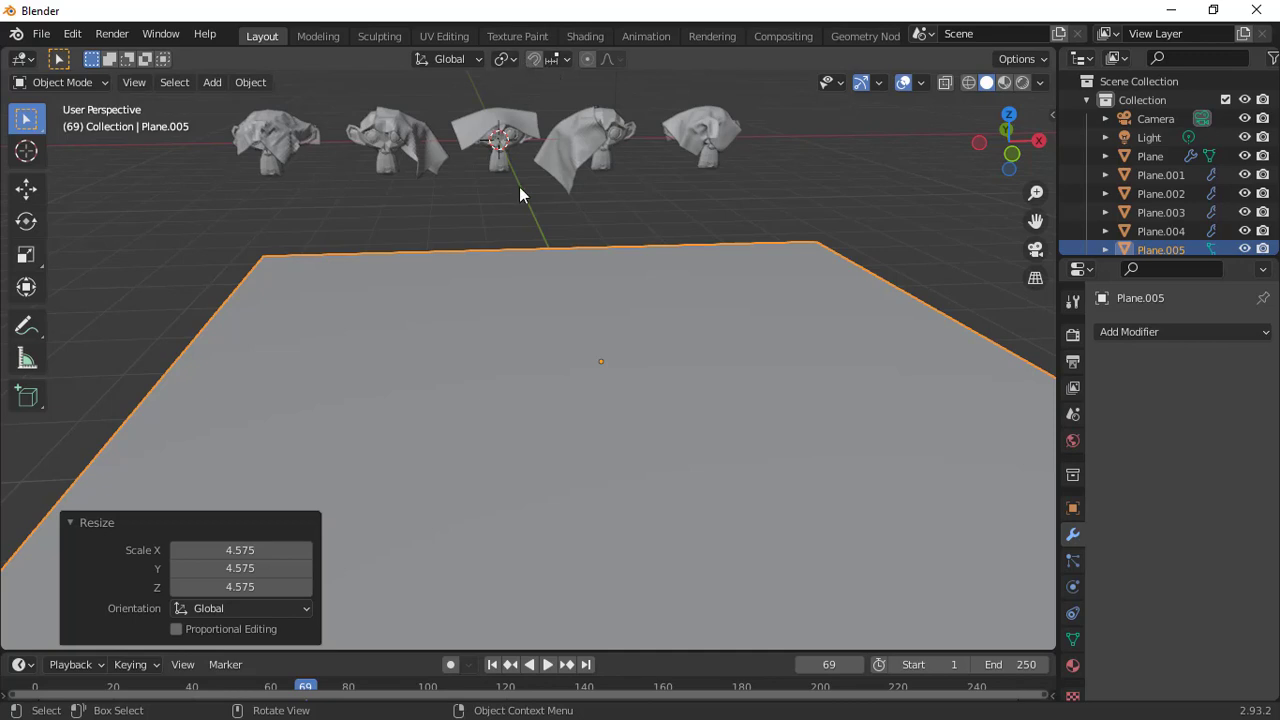
Step: Set the enlarged plane's origin to its geometry and snap the 3D cursor to the plane
{"action": "left_click", "coordinate": [510, 57]}
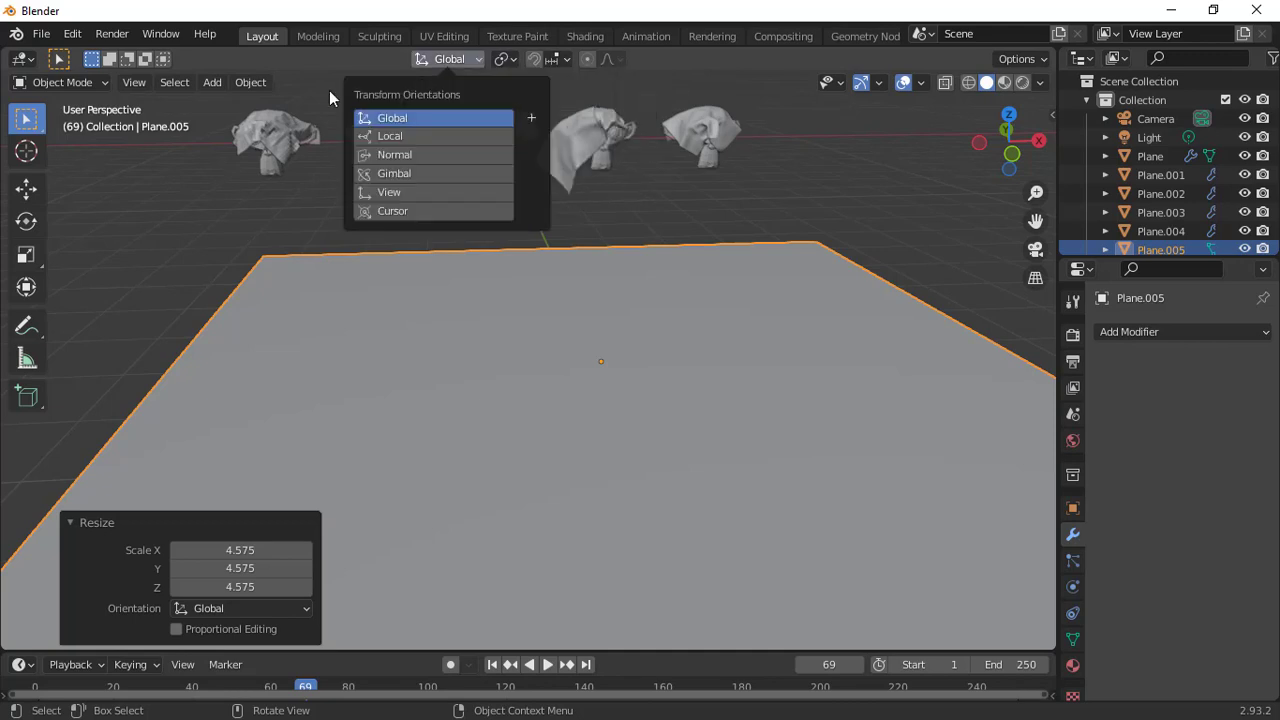
{"action": "mouse_move", "coordinate": [277, 128]}
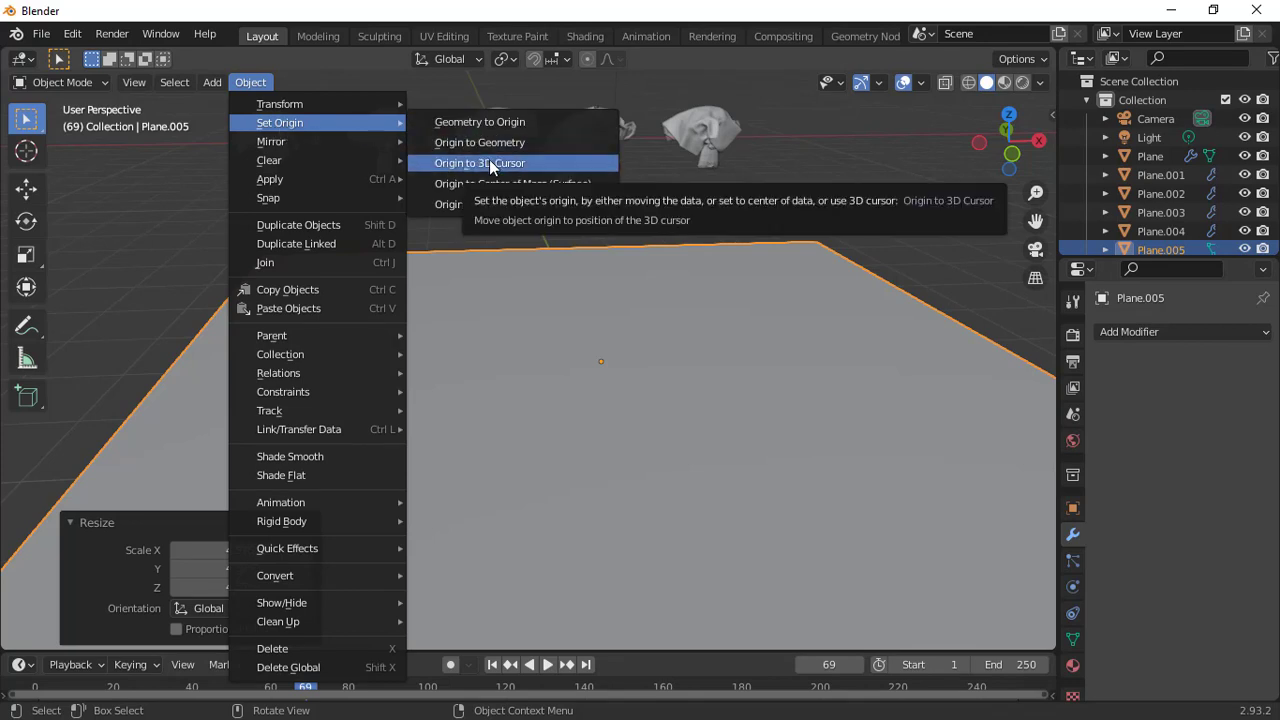
{"action": "left_click", "coordinate": [473, 146]}
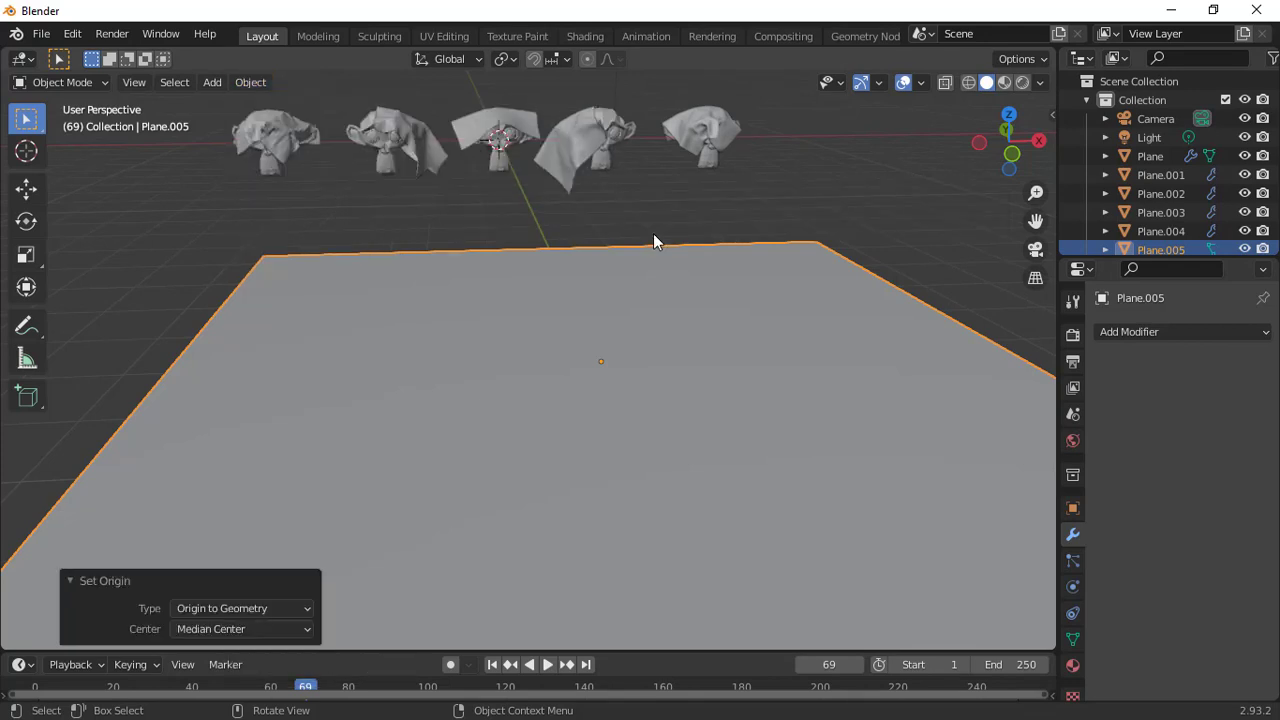
{"action": "left_click", "coordinate": [251, 82]}
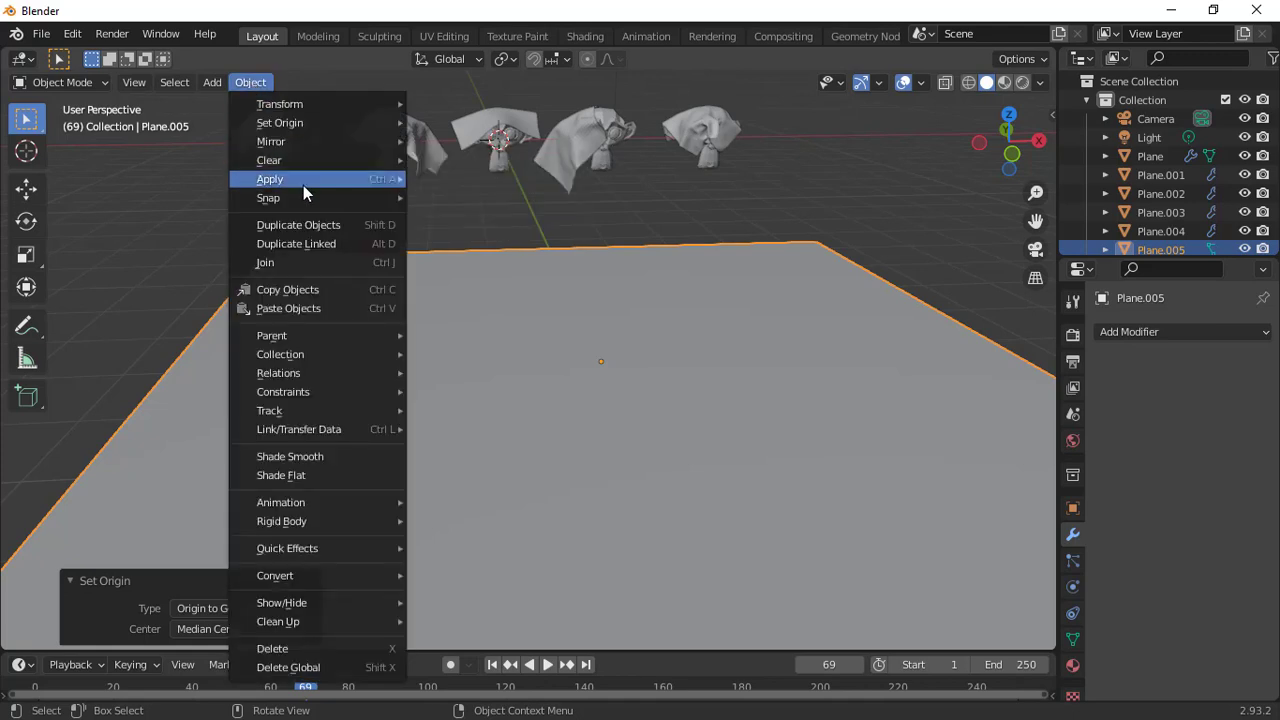
{"action": "mouse_move", "coordinate": [291, 143]}
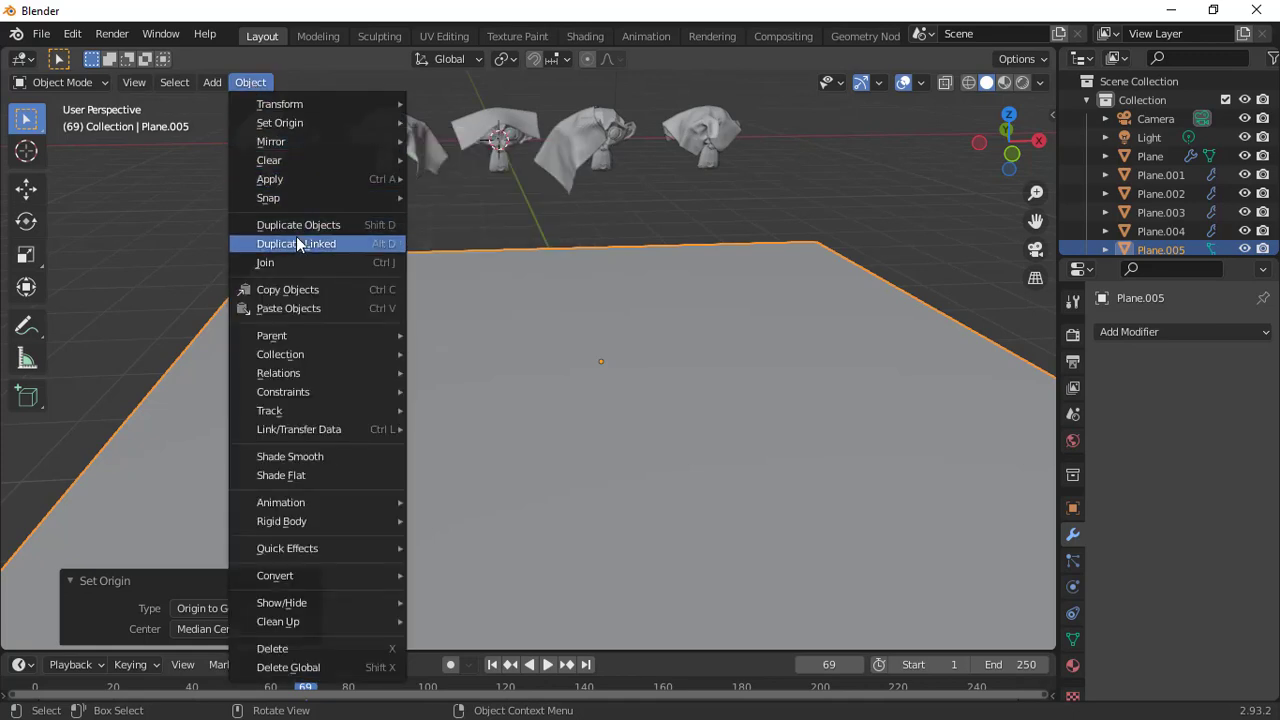
{"action": "mouse_move", "coordinate": [277, 198]}
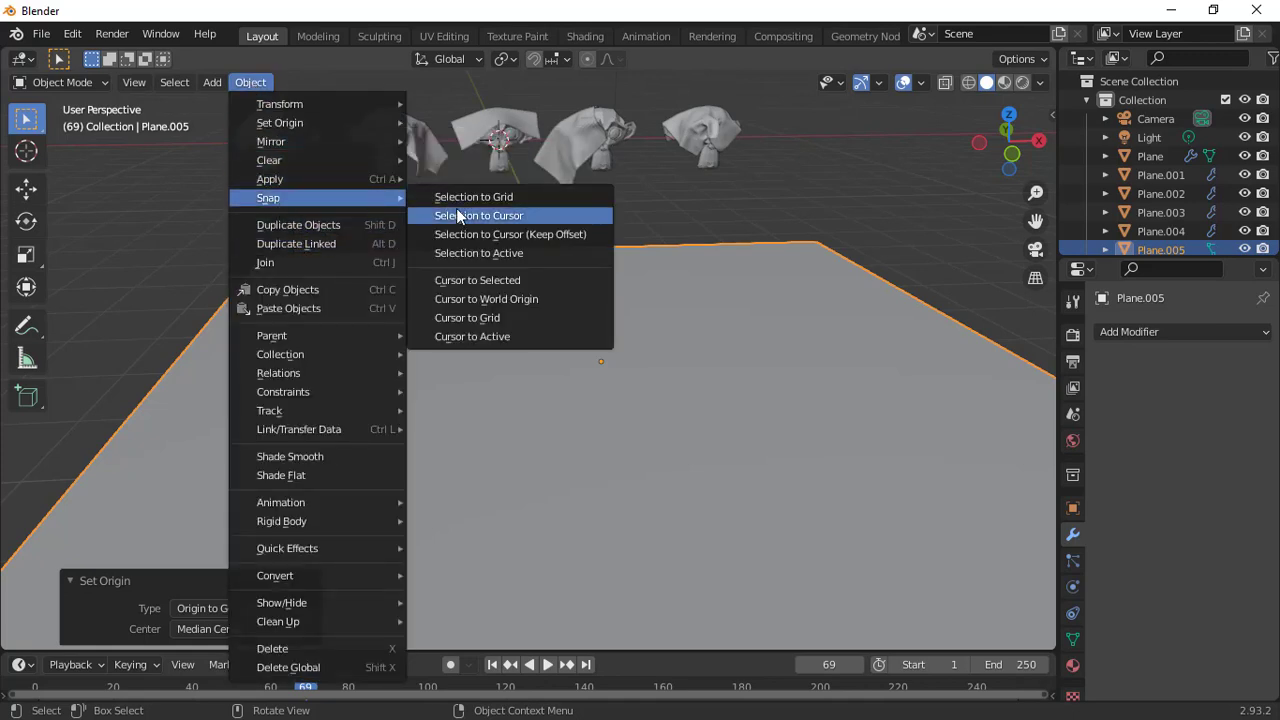
{"action": "left_click", "coordinate": [496, 280]}
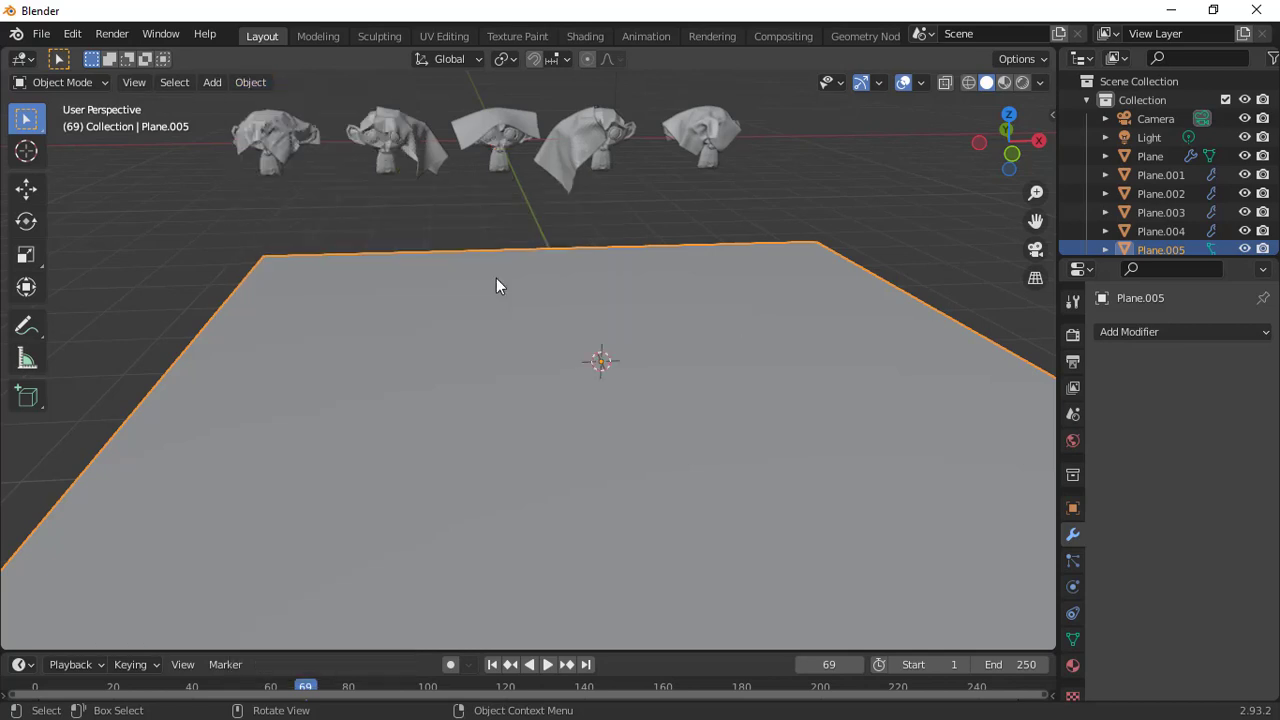
Step: Add a 2 m cube at the 3D cursor and raise it about 1.15 m along Z onto the plane
{"action": "key", "text": "shift+a"}
{"action": "mouse_move", "coordinate": [831, 171]}
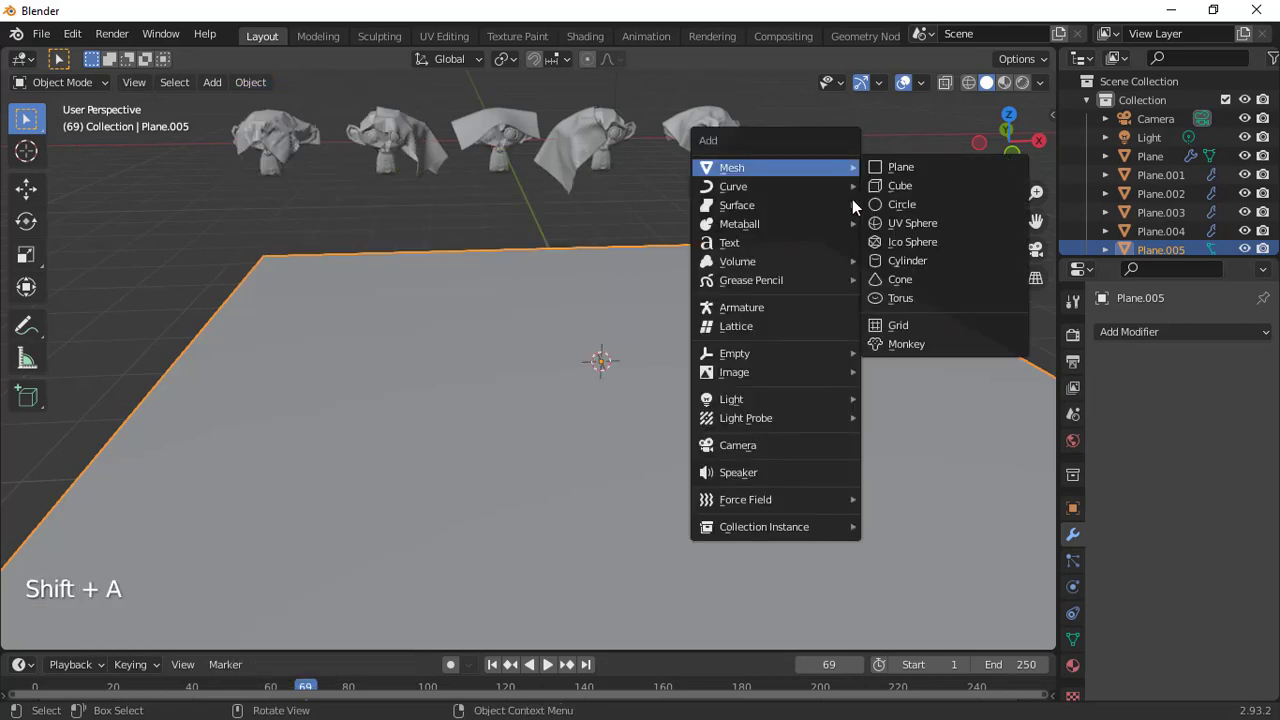
{"action": "left_click", "coordinate": [895, 187]}
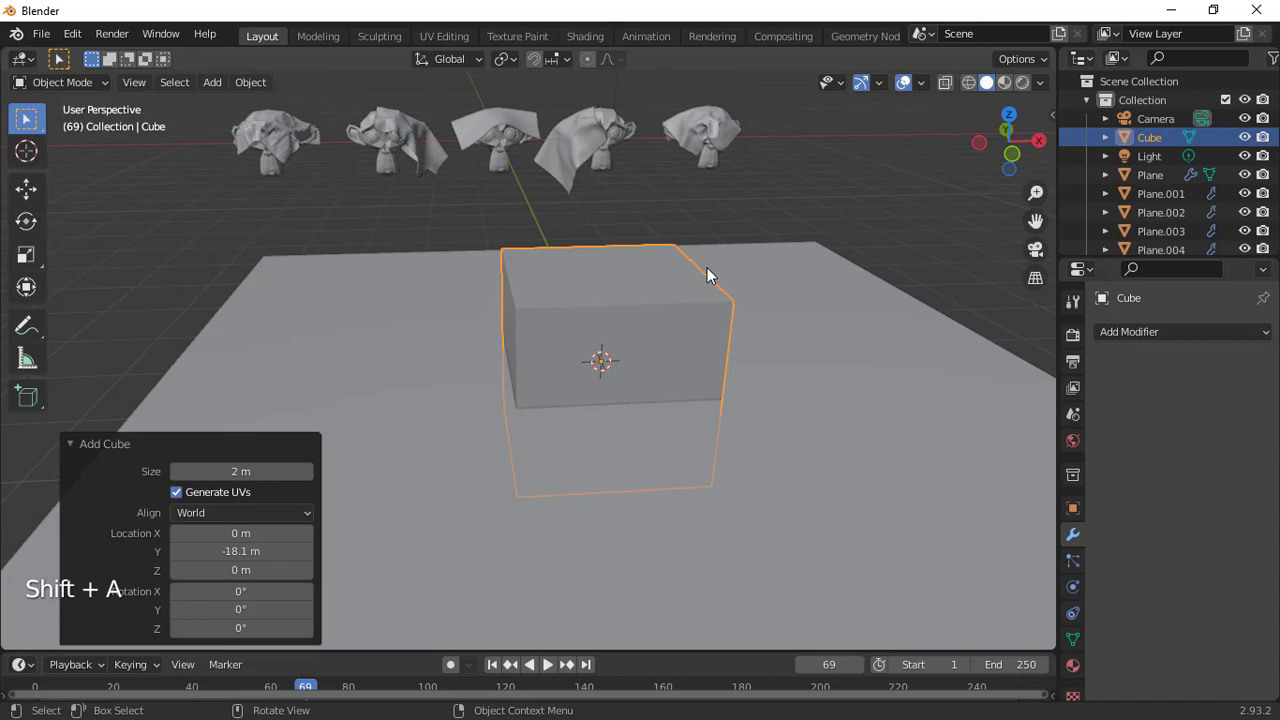
{"action": "key", "text": "g"}
{"action": "key", "text": "z"}
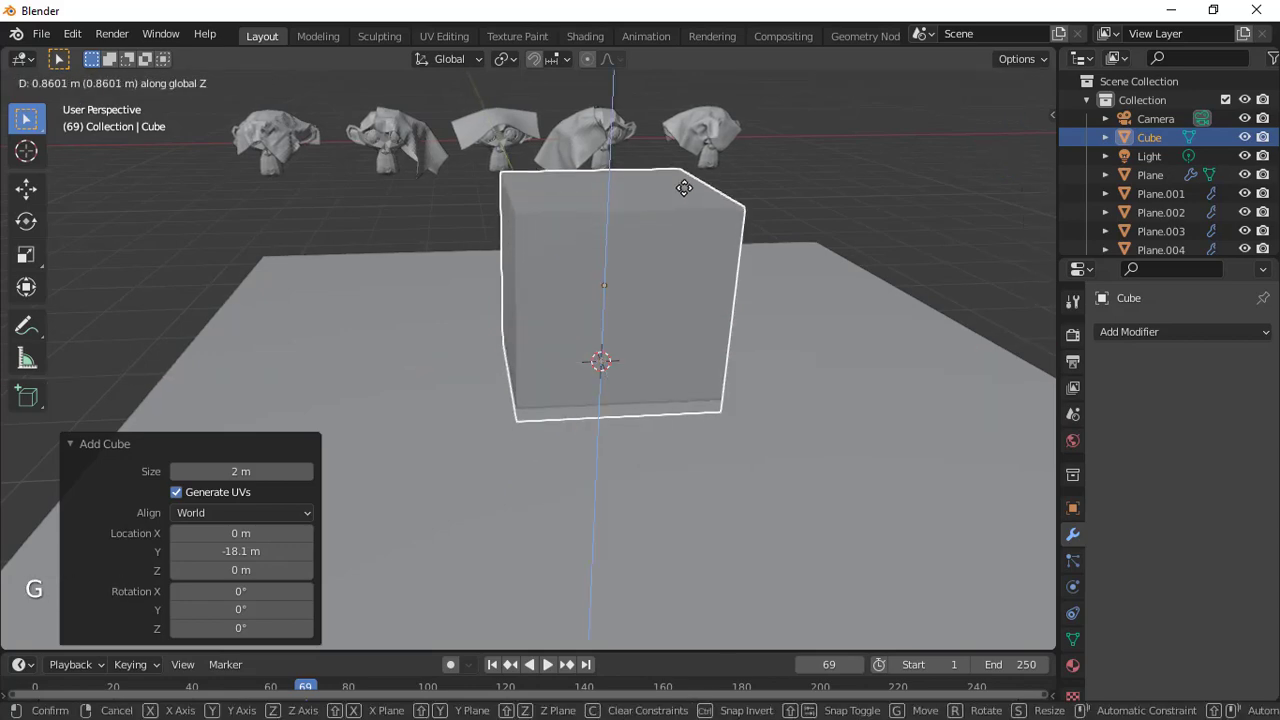
{"action": "left_click", "coordinate": [670, 158]}
Step: Duplicate the large ground plane and move the copy about 4.9 m up along Z, above the cube
{"action": "left_click_drag", "start_coordinate": [1020, 154], "coordinate": [1150, 192]}
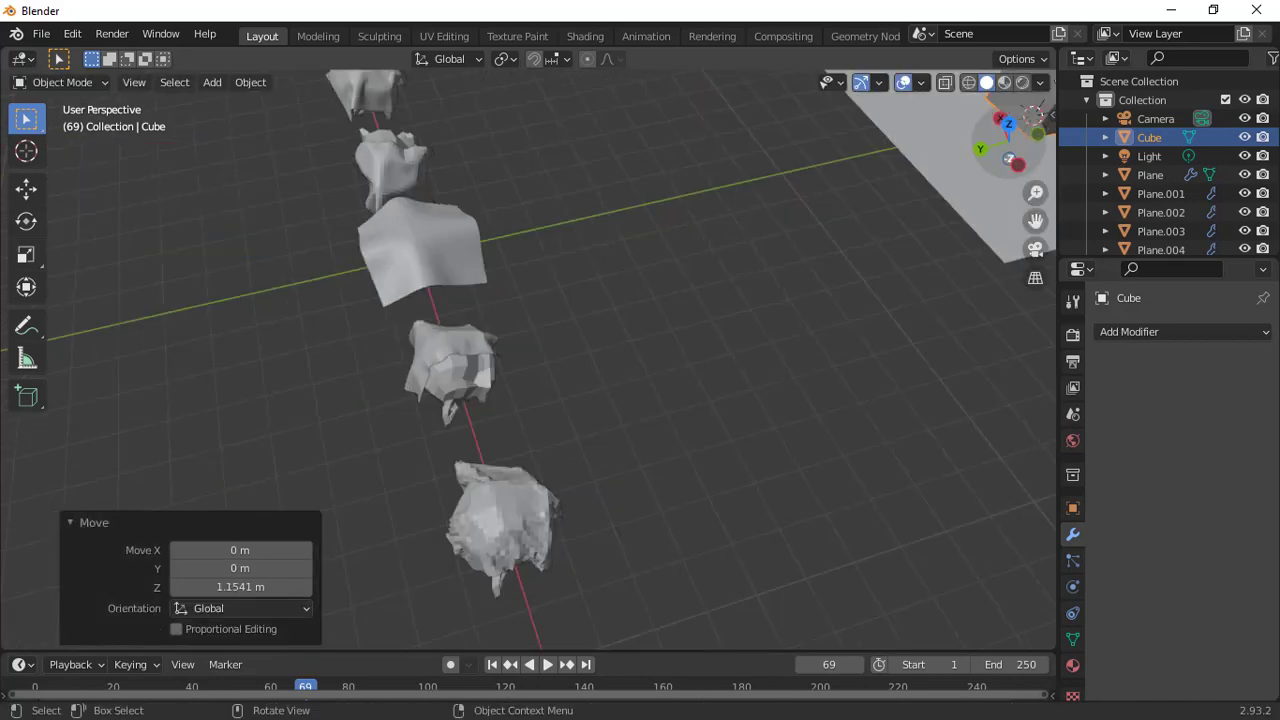
{"action": "left_click_drag", "start_coordinate": [1036, 221], "coordinate": [588, 374]}
{"action": "left_click", "coordinate": [800, 364]}
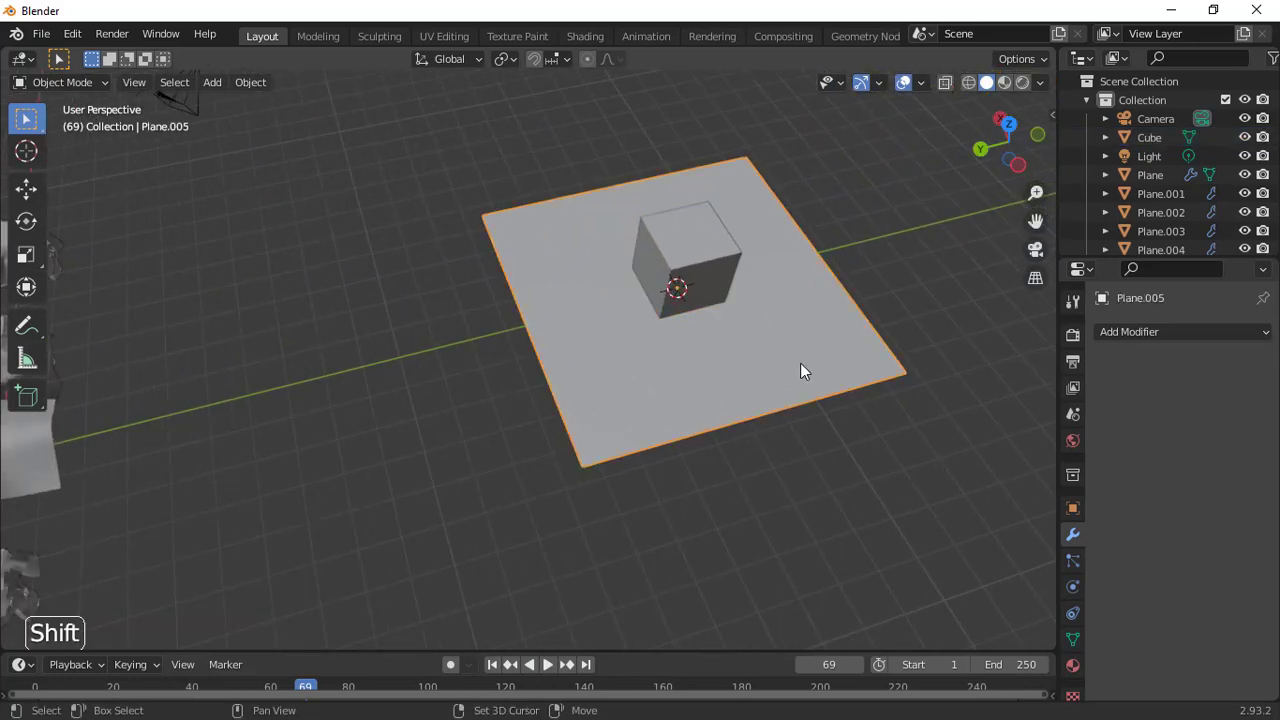
{"action": "key", "text": "shift+d"}
{"action": "key", "text": "z"}
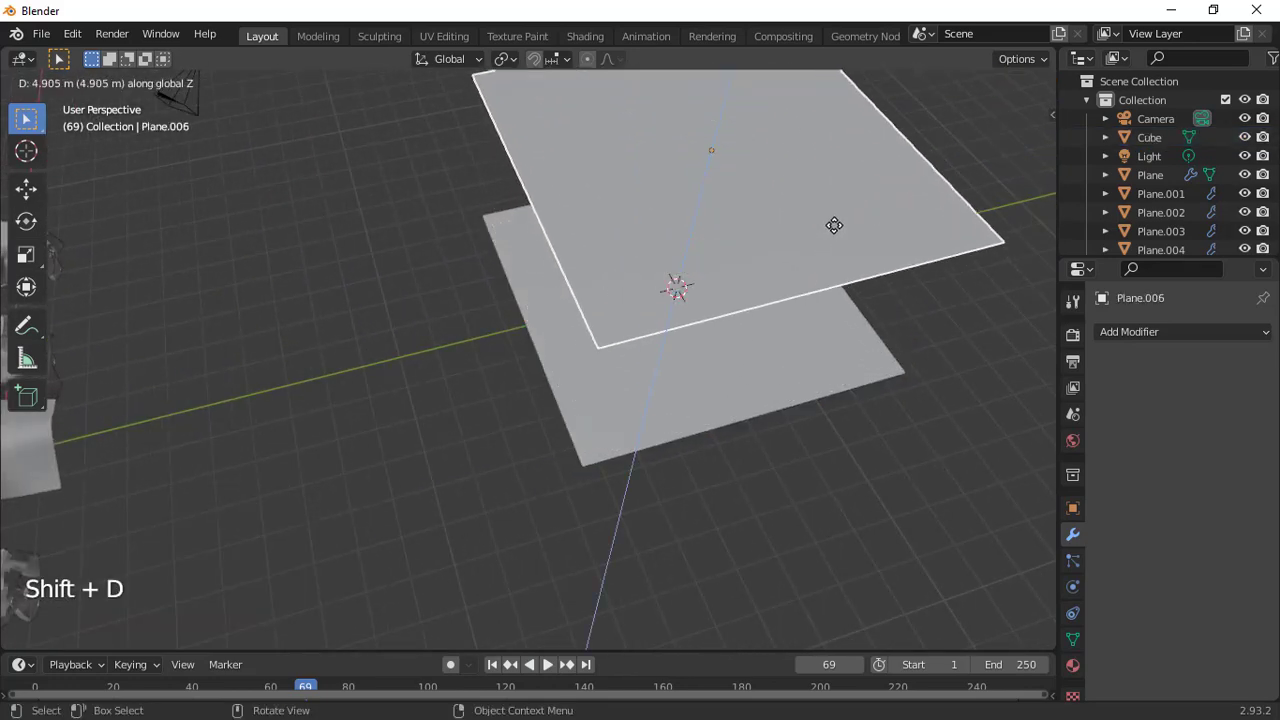
{"action": "left_click", "coordinate": [834, 225]}
Step: Scale the duplicated plane to about 0.849 and lower it about 1.66 m along Z, closer to the cube
{"action": "left_click_drag", "start_coordinate": [1007, 140], "coordinate": [995, 195]}
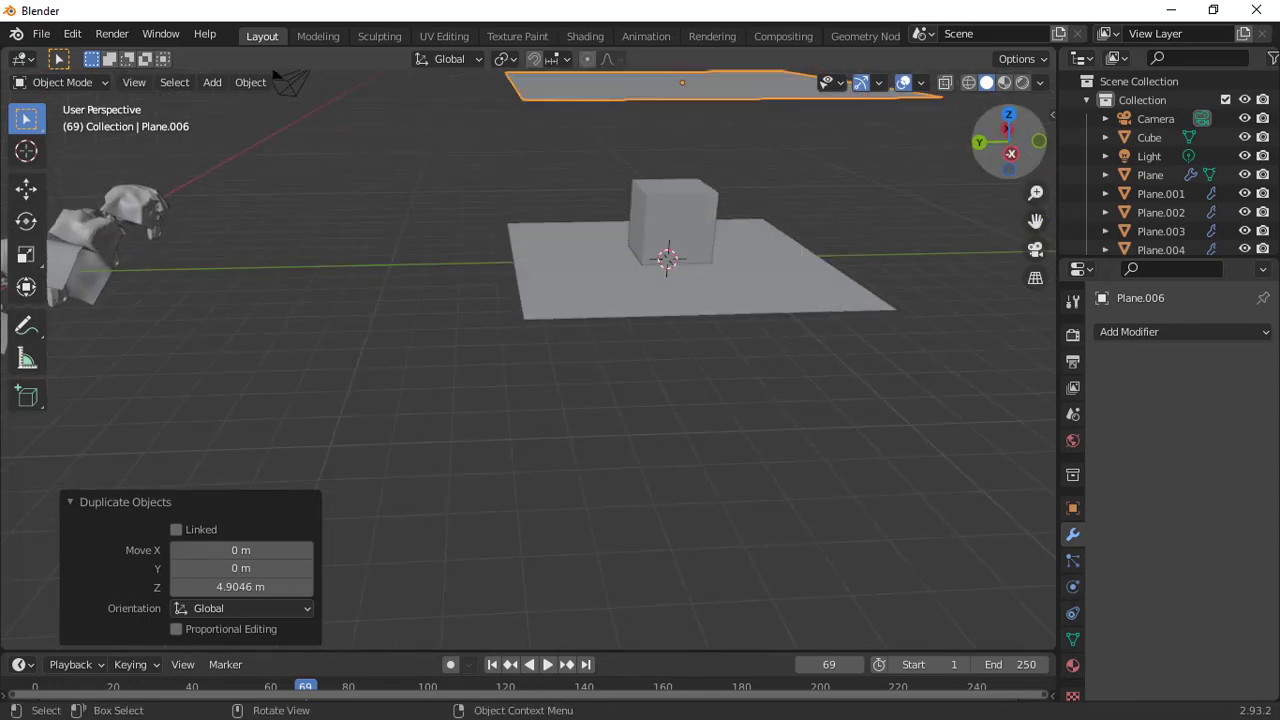
{"action": "key", "text": "s"}
{"action": "left_click", "coordinate": [917, 167]}
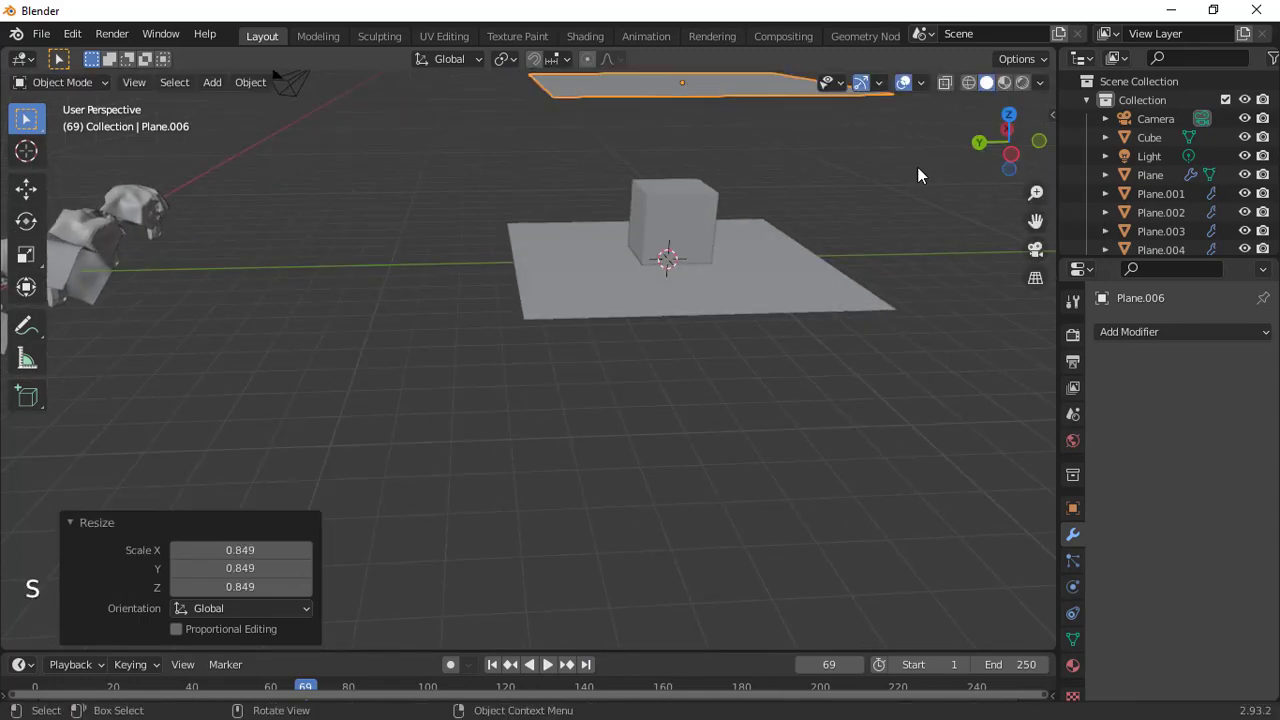
{"action": "key", "text": "g"}
{"action": "key", "text": "z"}
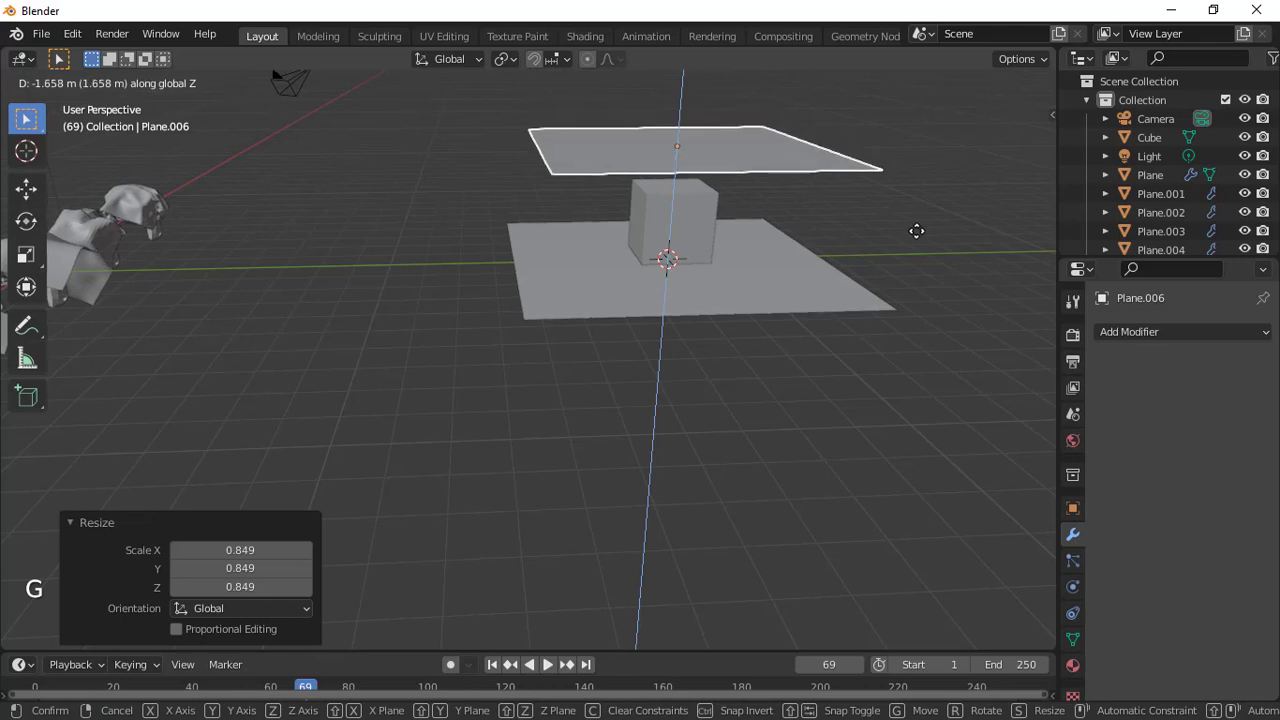
{"action": "left_click", "coordinate": [917, 231]}
{"action": "left_click", "coordinate": [917, 231]}
Step: Shift the upper plane about 0.43 m along Y to centre it over the cube
{"action": "left_click", "coordinate": [765, 171]}
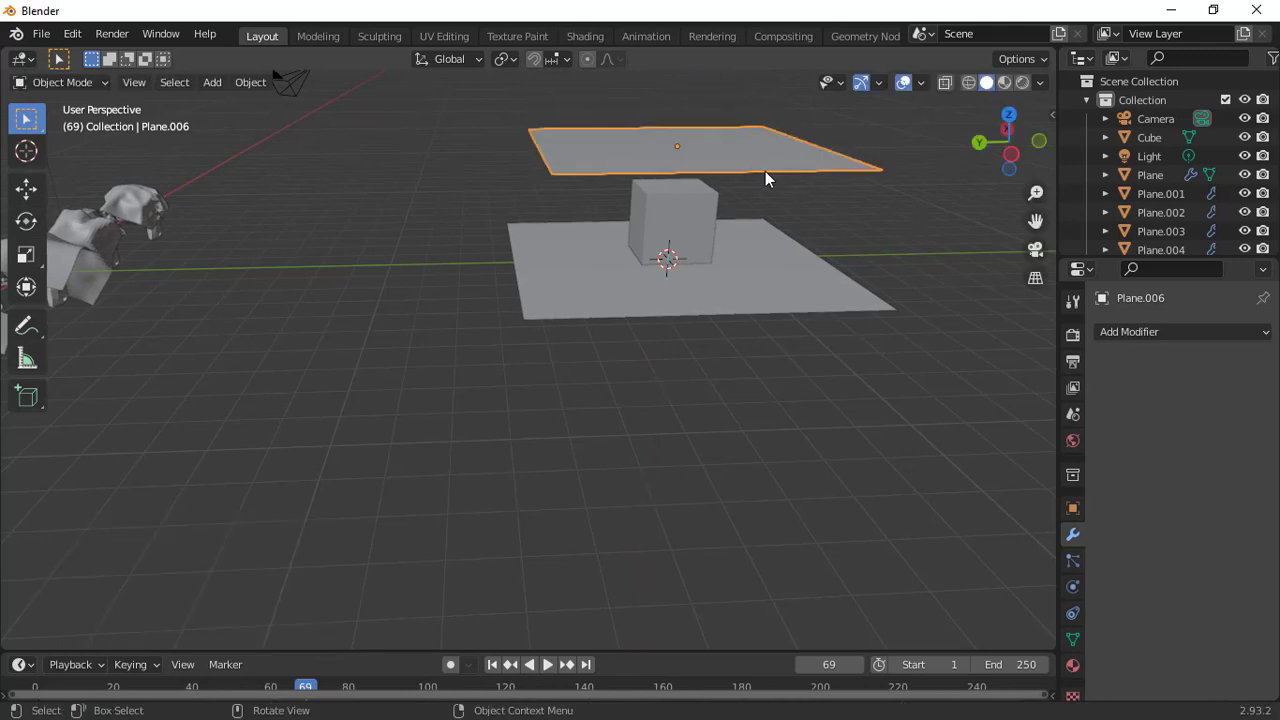
{"action": "key", "text": "g"}
{"action": "key", "text": "x"}
{"action": "key", "text": "y"}
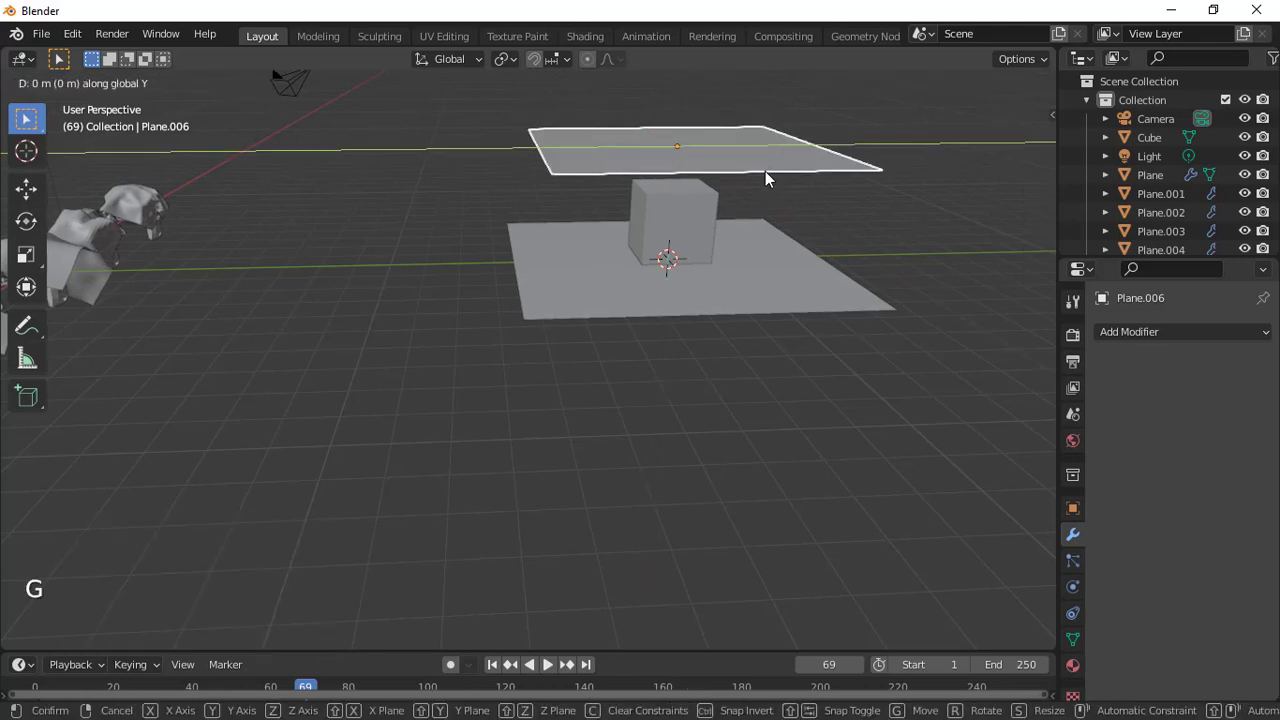
{"action": "left_click", "coordinate": [750, 163]}
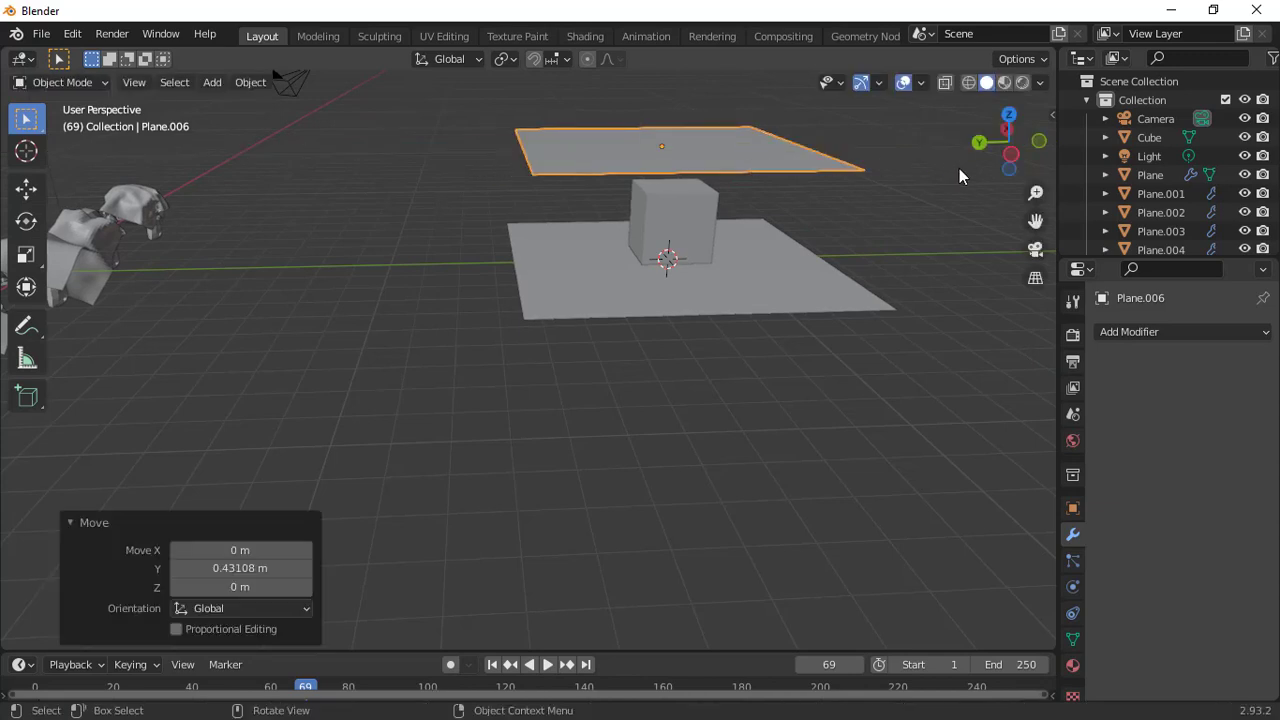
Step: Subdivide the upper plane in Edit Mode with 40 cuts
{"action": "left_click_drag", "start_coordinate": [1036, 221], "coordinate": [993, 307]}
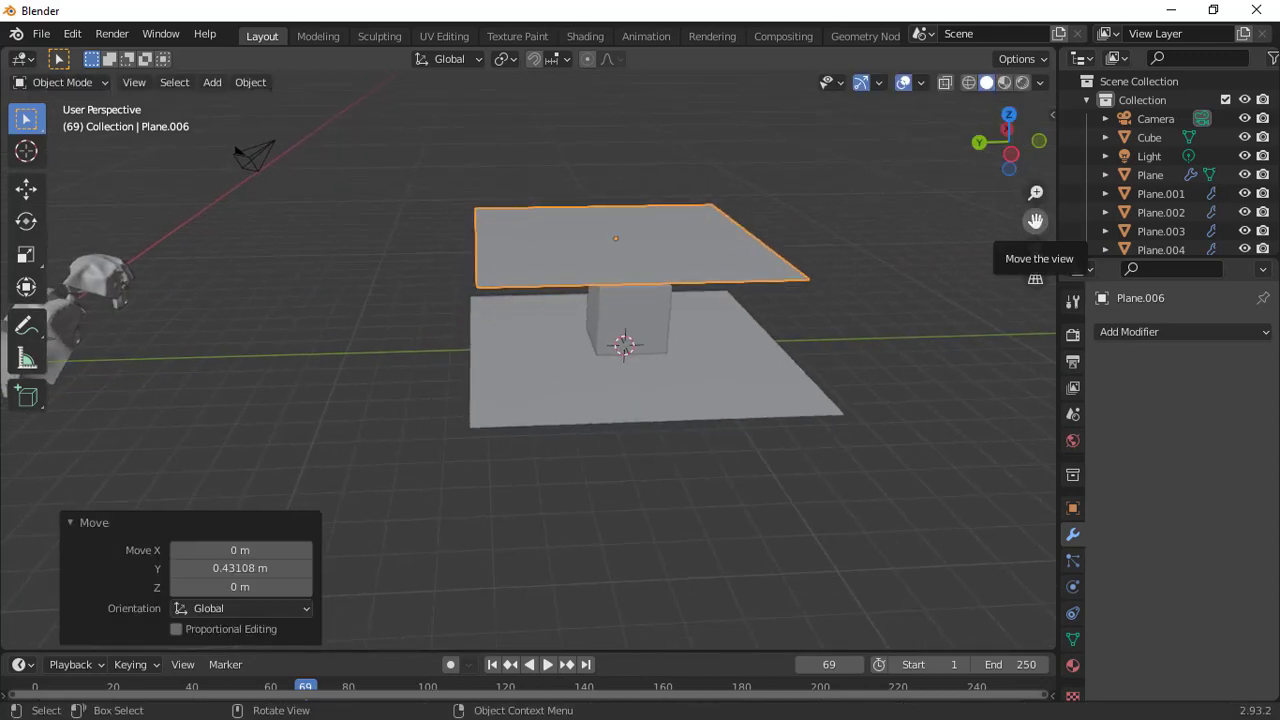
{"action": "key", "text": "Tab"}
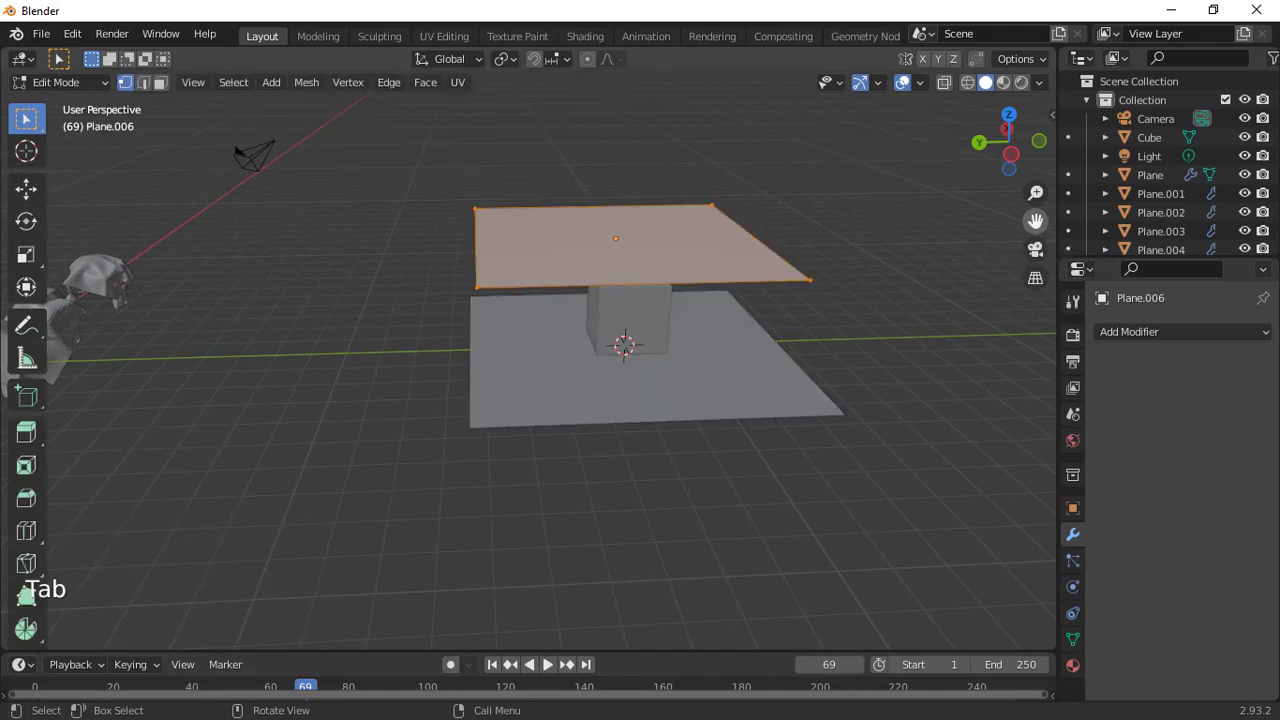
{"action": "right_click", "coordinate": [742, 252]}
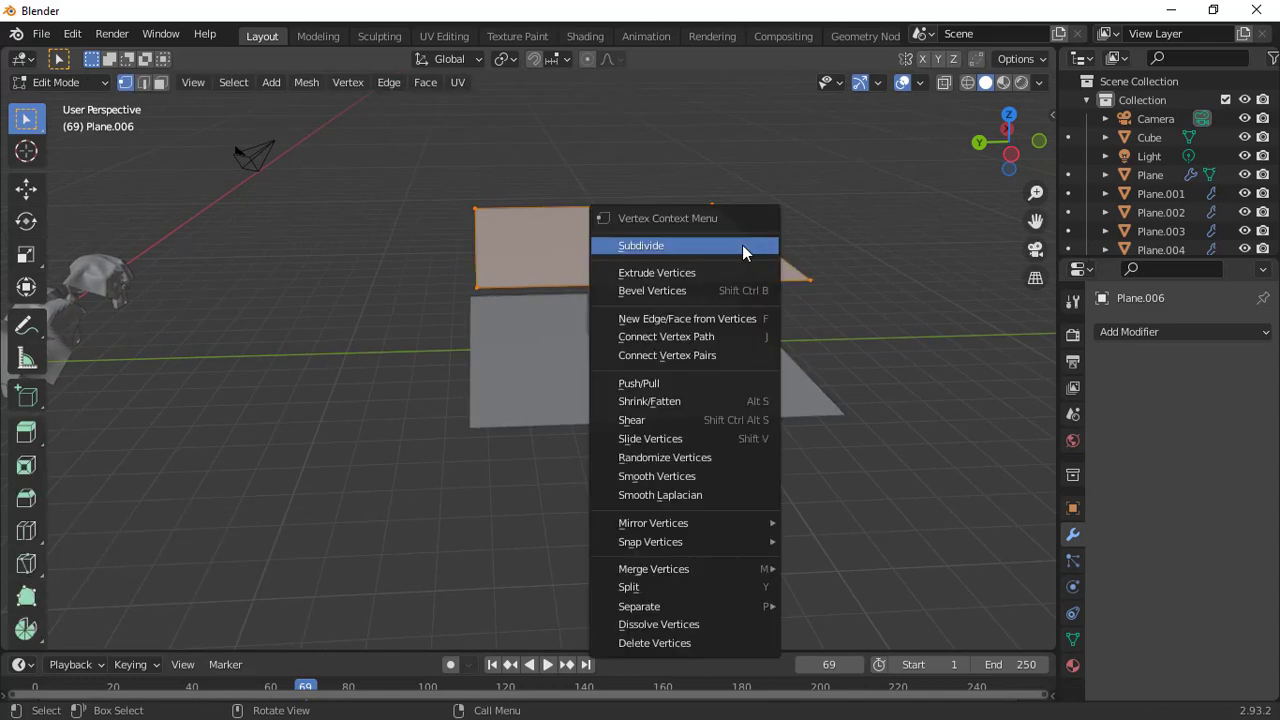
{"action": "left_click", "coordinate": [742, 245]}
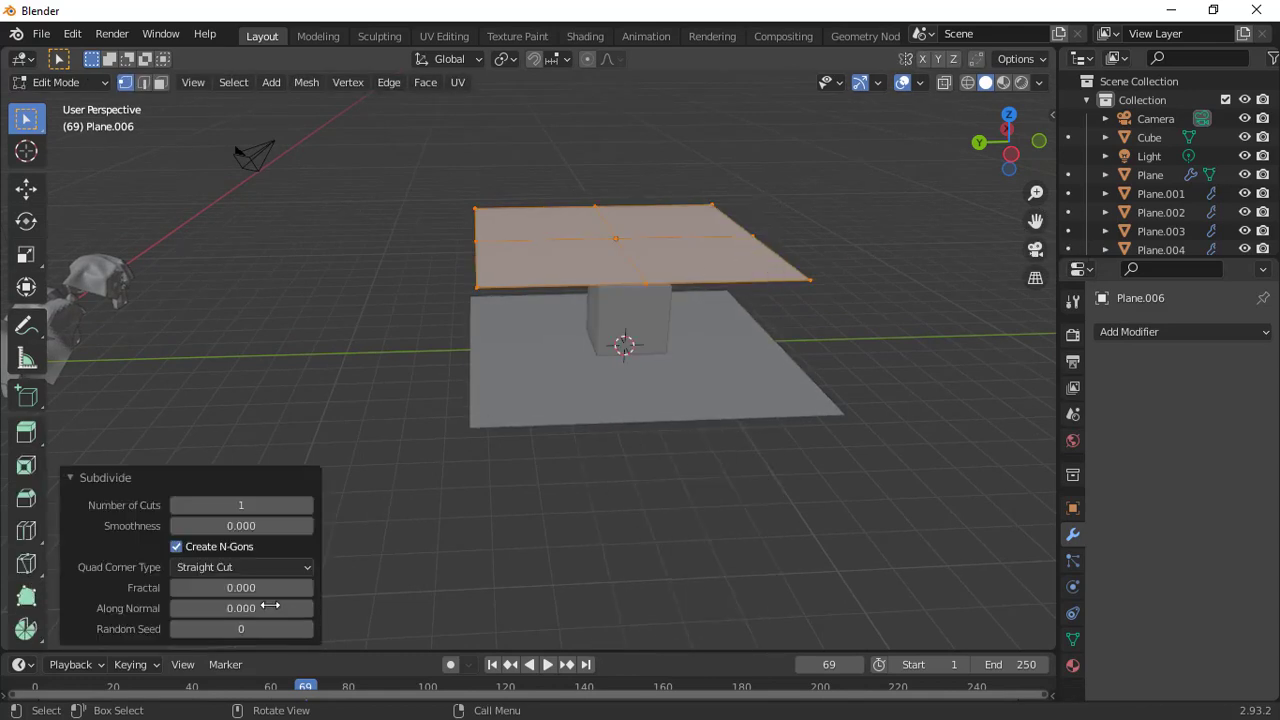
{"action": "left_click", "coordinate": [234, 507]}
{"action": "type", "text": "40"}
{"action": "key", "text": "Return"}
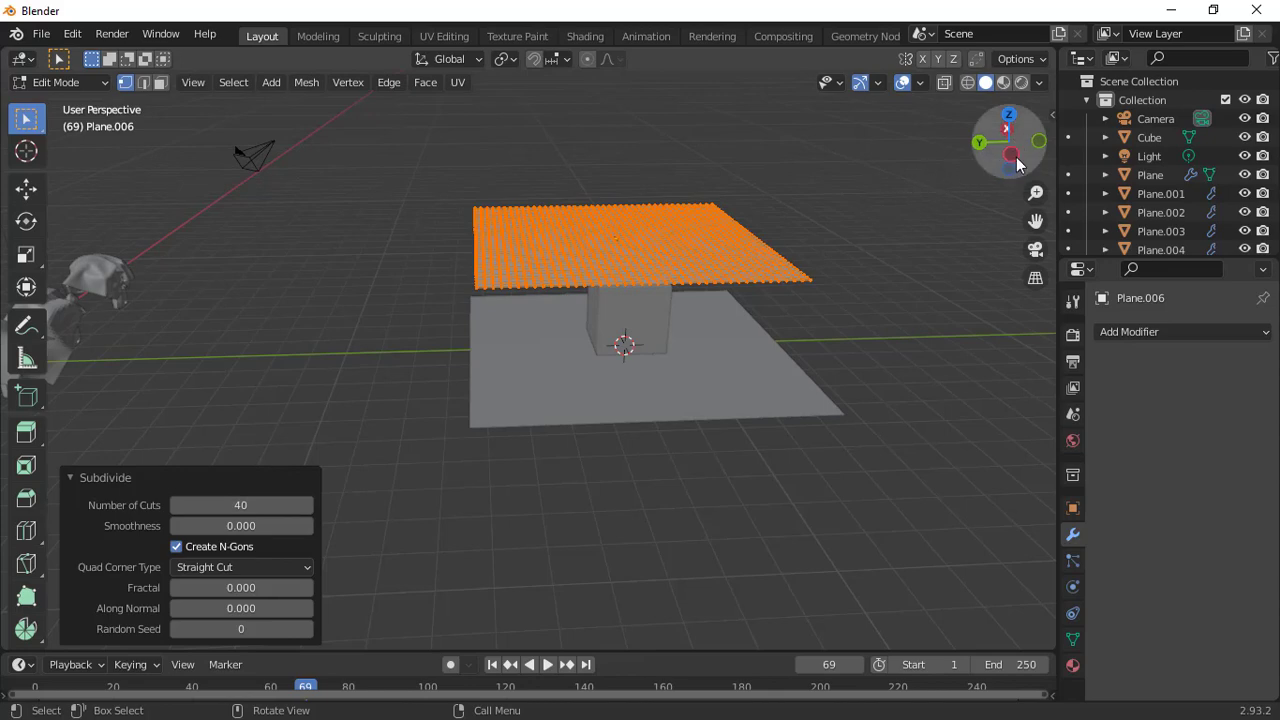
Step: Select three separate patches of vertices on the subdivided upper plane
{"action": "left_click_drag", "start_coordinate": [1017, 165], "coordinate": [606, 325]}
{"action": "left_click", "coordinate": [472, 301]}
{"action": "left_click", "coordinate": [578, 347]}
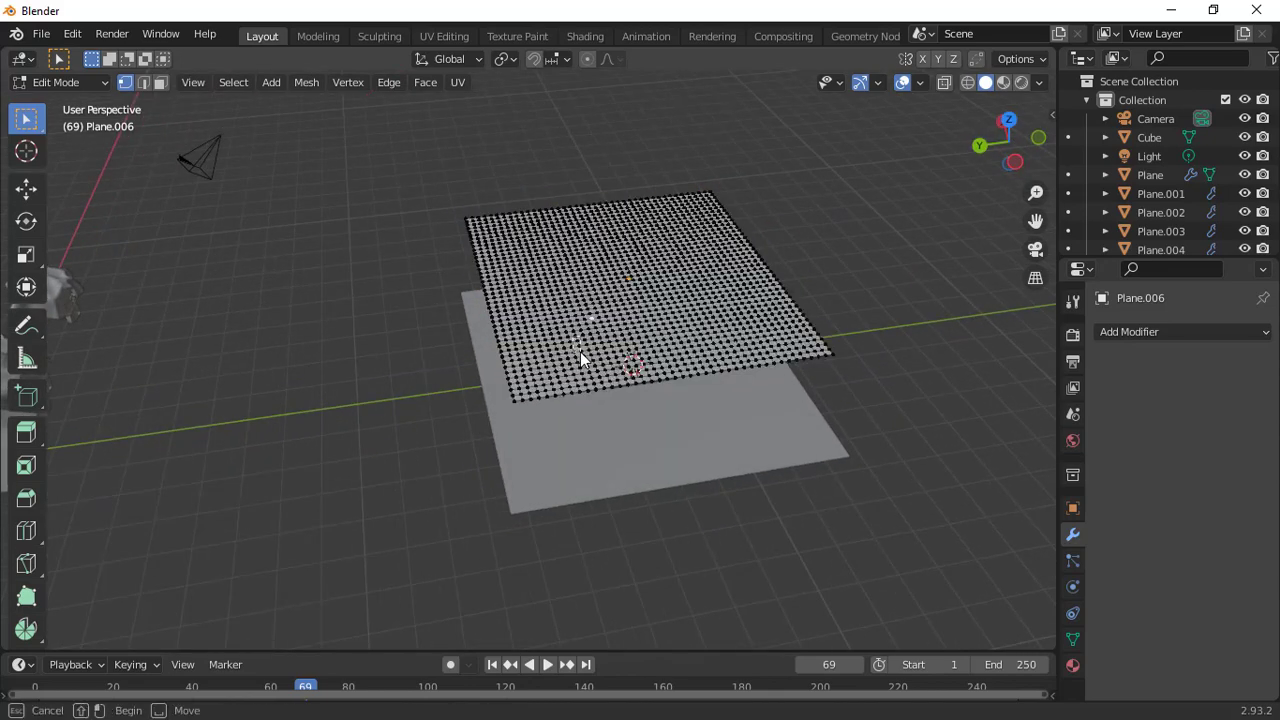
{"action": "left_click_drag", "start_coordinate": [666, 266], "coordinate": [699, 293], "text": "shift"}
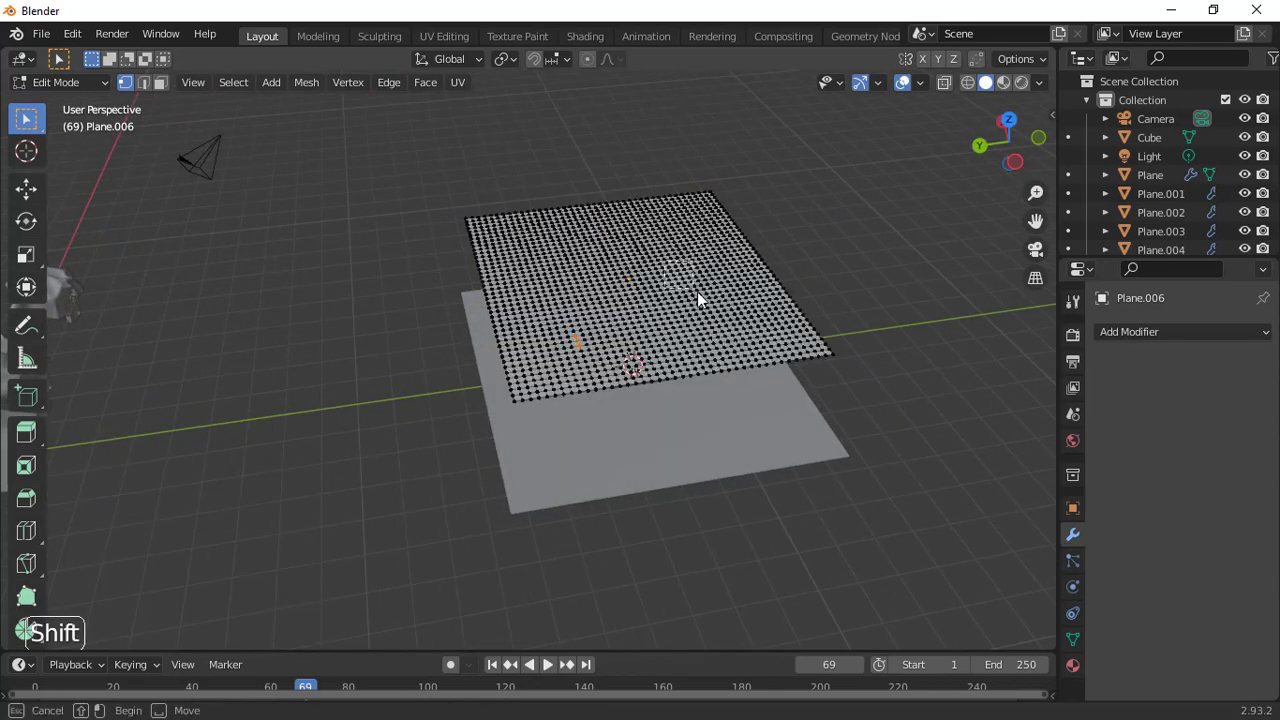
{"action": "left_click_drag", "start_coordinate": [494, 247], "coordinate": [528, 268], "text": "shift"}
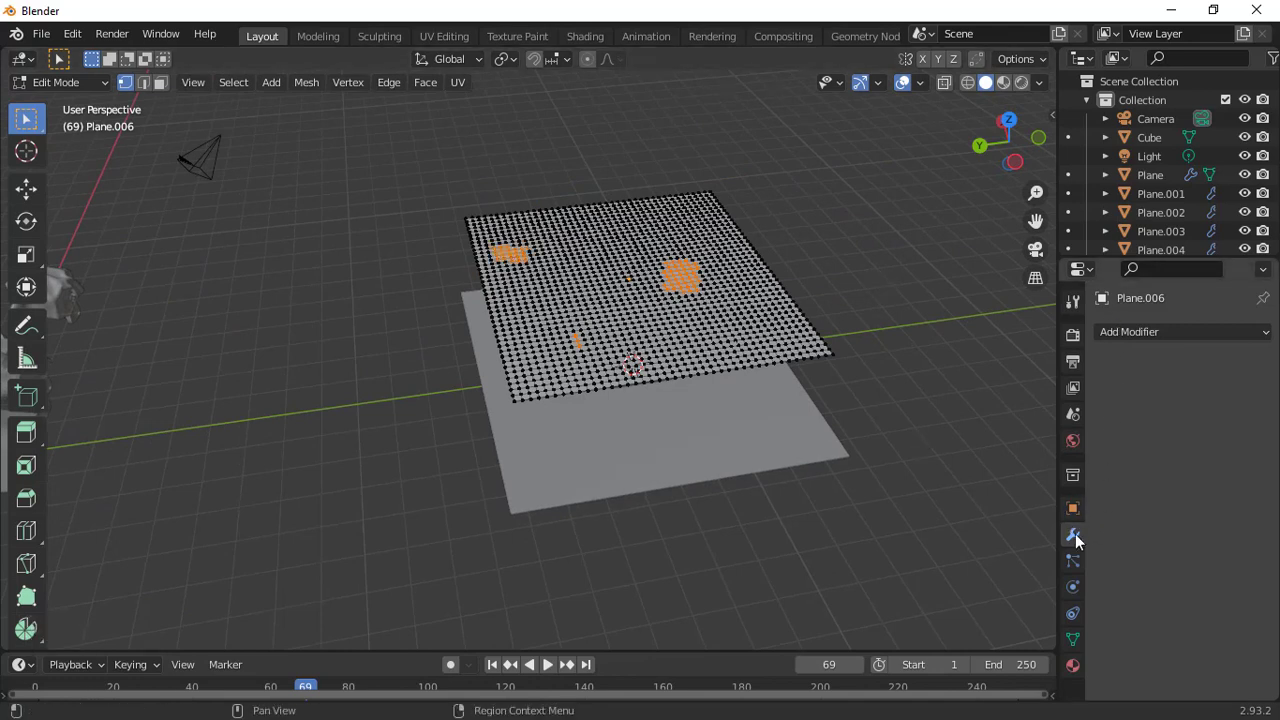
Step: Assign the selected vertices to a single new vertex group and return to Object Mode
{"action": "left_click", "coordinate": [1073, 640]}
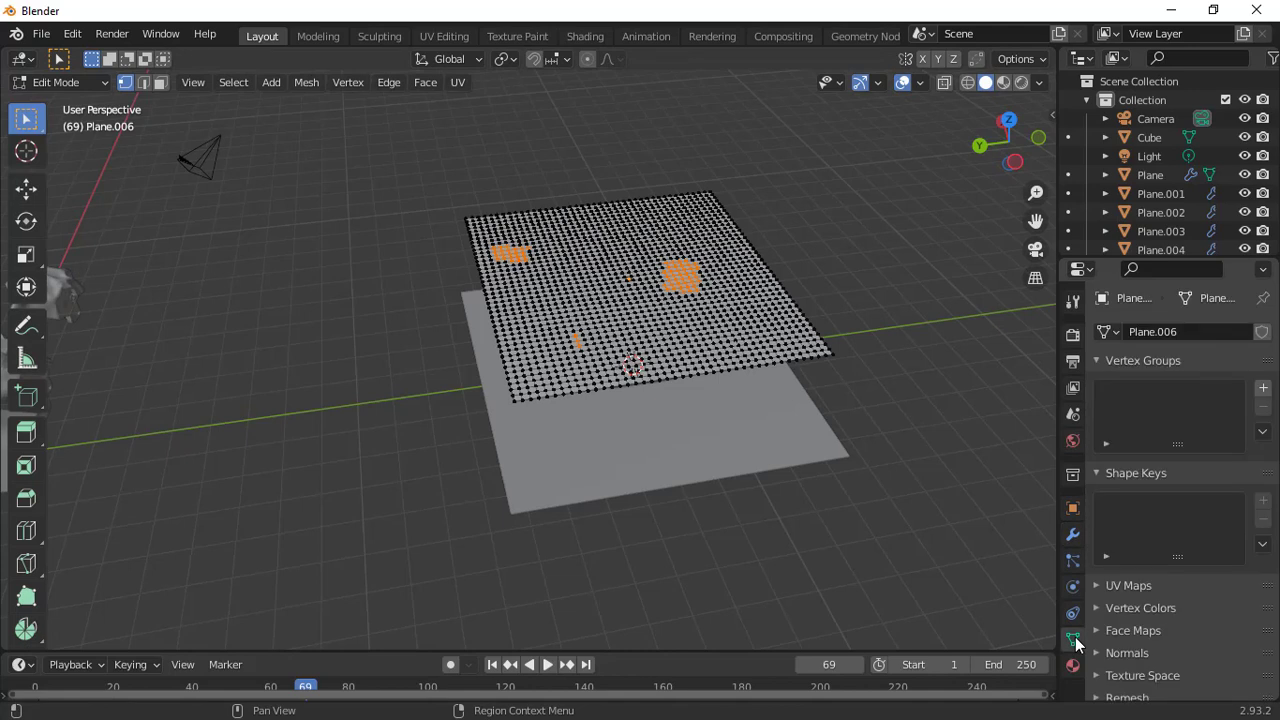
{"action": "left_click", "coordinate": [1262, 389]}
{"action": "left_click", "coordinate": [1262, 389]}
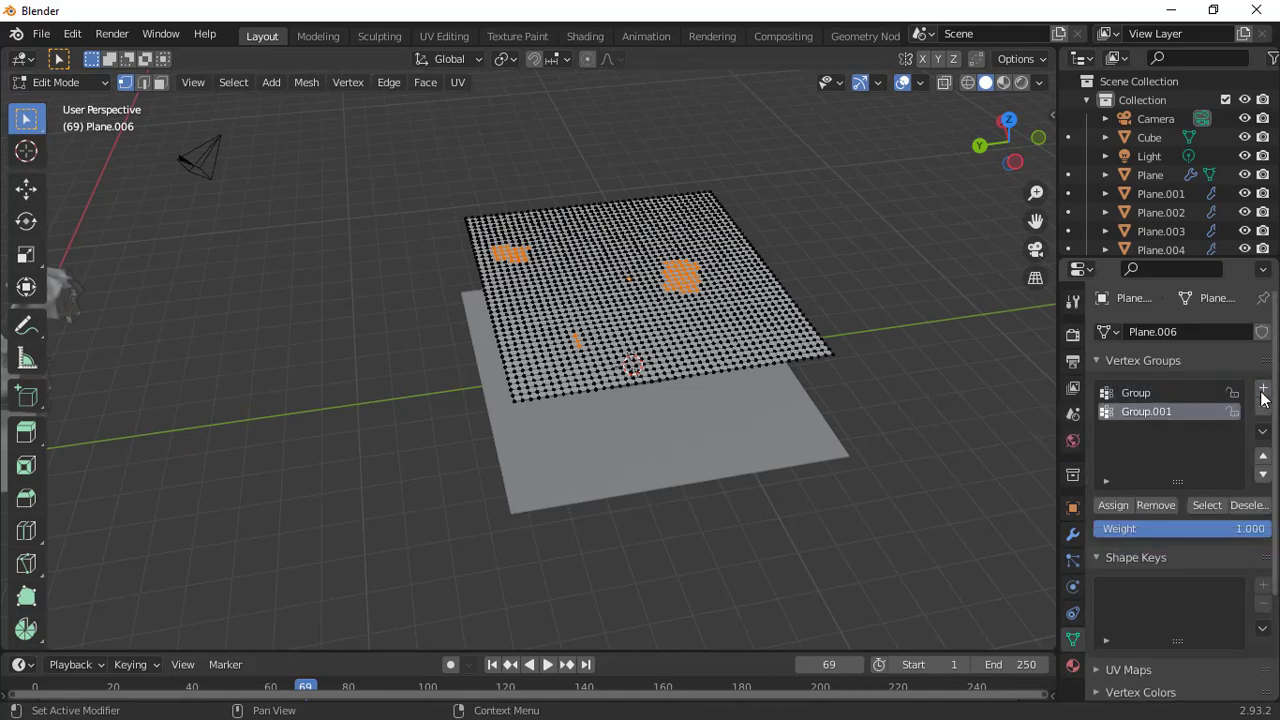
{"action": "left_click", "coordinate": [1262, 409]}
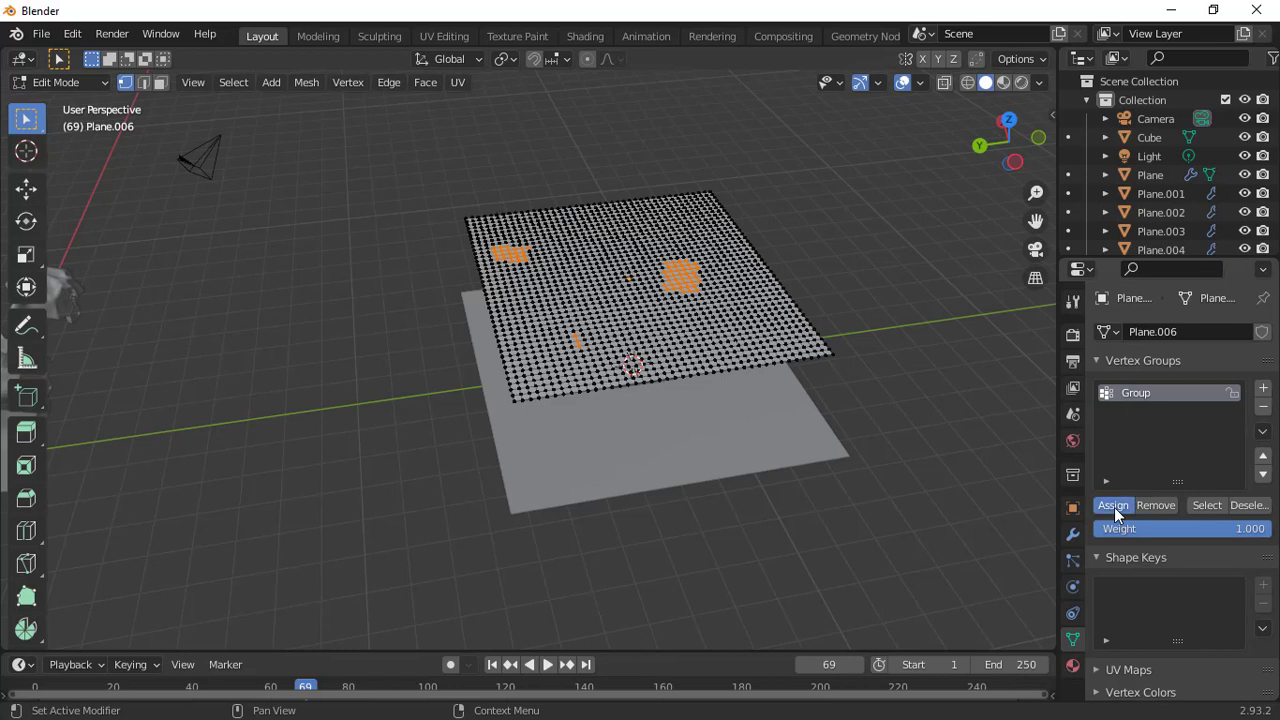
{"action": "left_click", "coordinate": [731, 451]}
{"action": "key", "text": "Tab"}
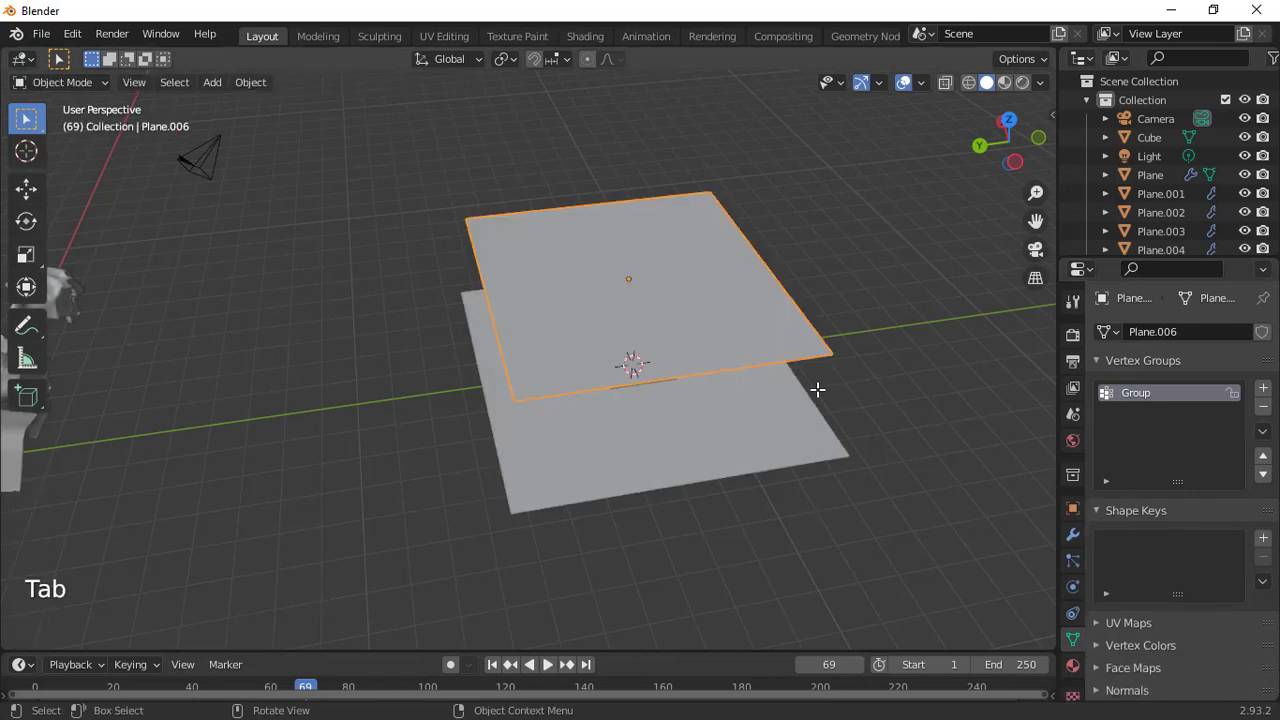
Step: Add Cloth physics to the upper plane and return the timeline to frame 1
{"action": "left_click", "coordinate": [1073, 534]}
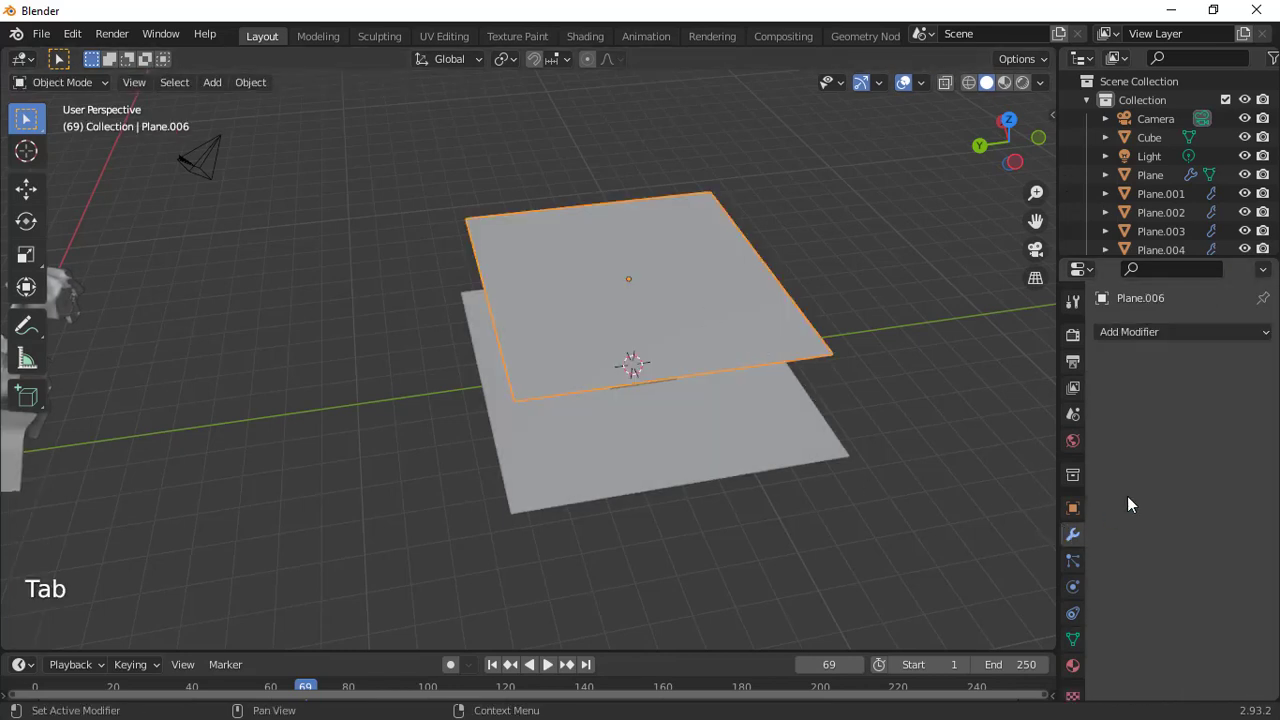
{"action": "left_click", "coordinate": [1073, 560]}
{"action": "left_click", "coordinate": [1073, 588]}
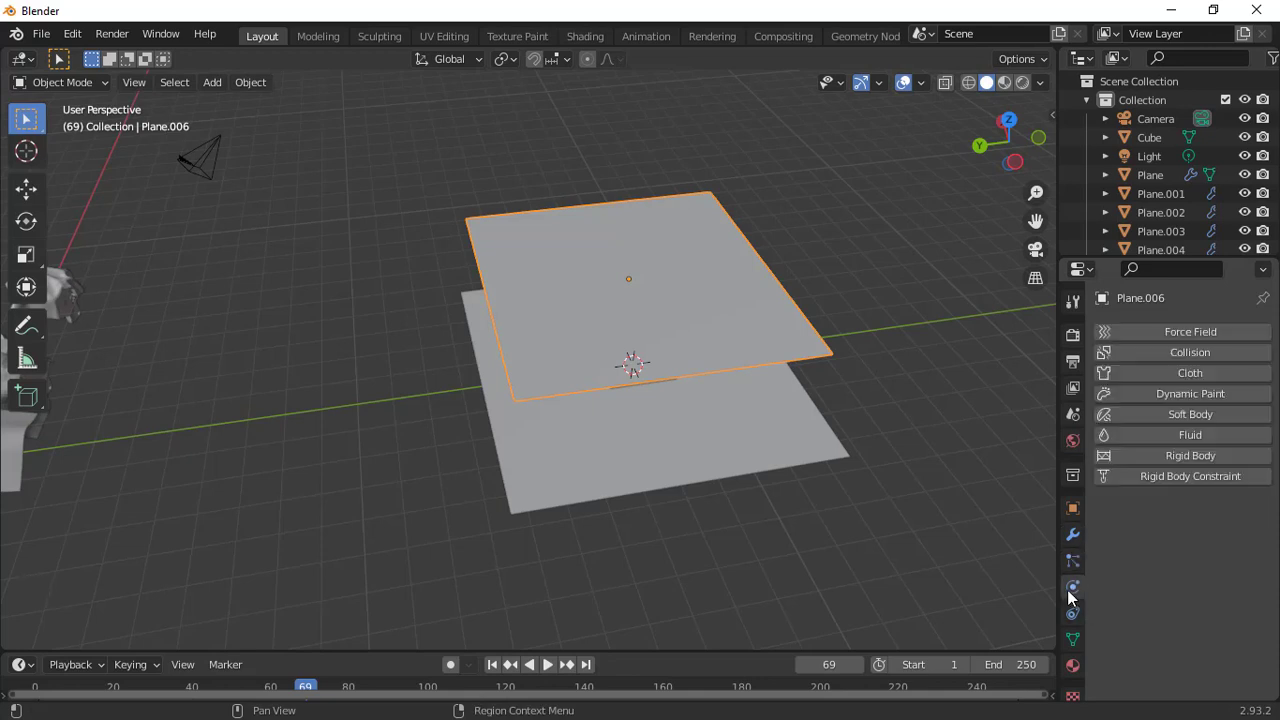
{"action": "left_click", "coordinate": [1187, 373]}
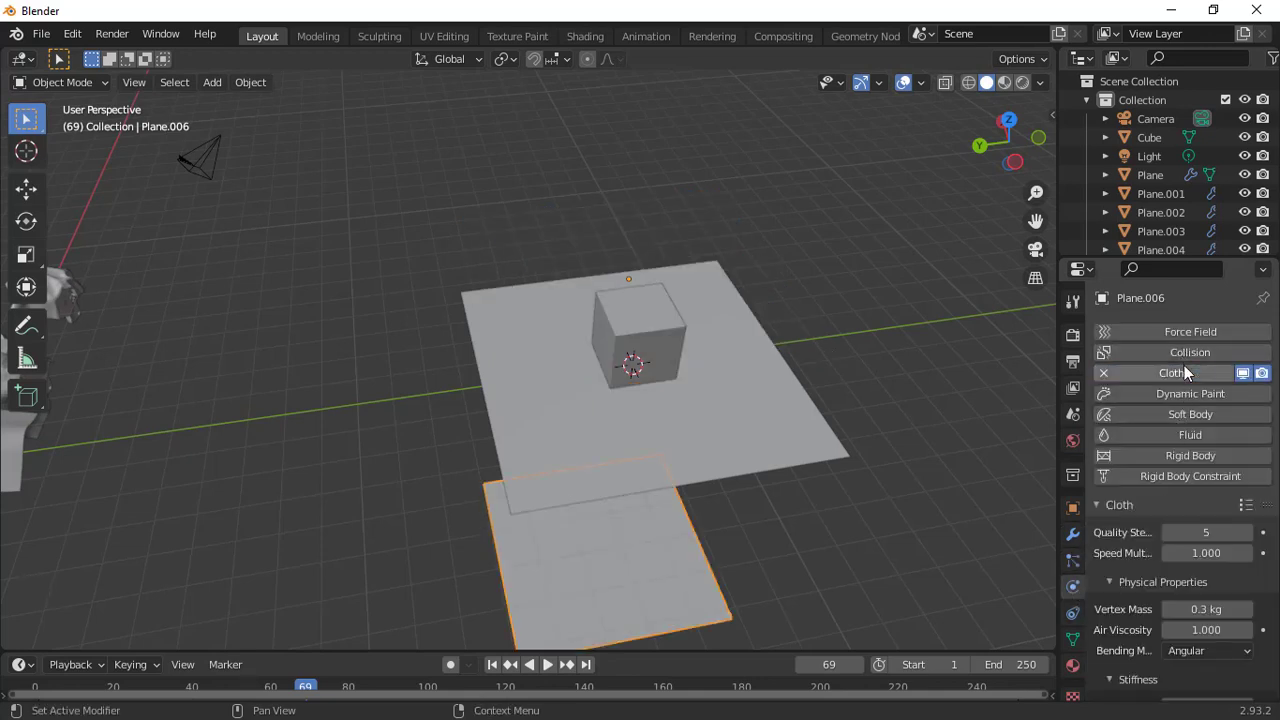
{"action": "left_click", "coordinate": [1187, 373]}
{"action": "left_click", "coordinate": [1180, 376]}
{"action": "left_click", "coordinate": [492, 664]}
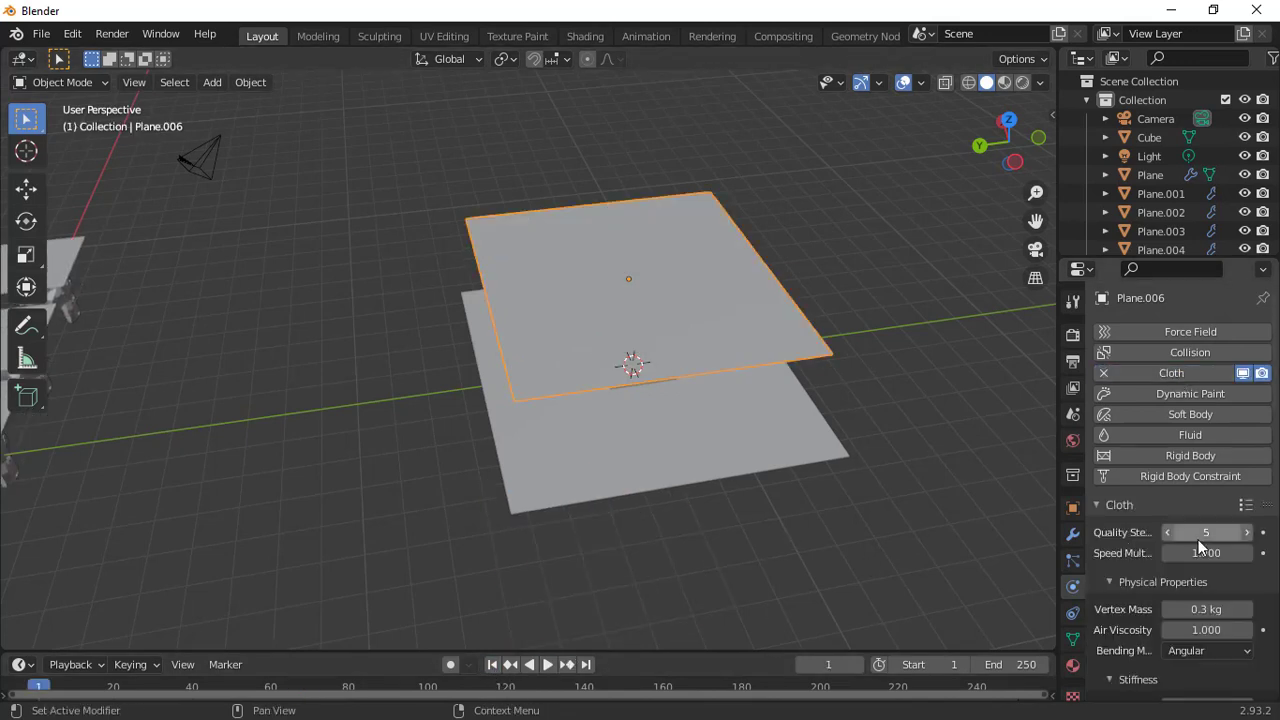
Step: Collapse the Physical Properties and Collisions sections of the upper plane's cloth settings
{"action": "scroll", "coordinate": [1200, 540], "scroll_direction": "down", "scroll_amount": 5}
{"action": "scroll", "coordinate": [1198, 540], "scroll_direction": "down", "scroll_amount": 4}
{"action": "scroll", "coordinate": [1216, 555], "scroll_direction": "down", "scroll_amount": 15}
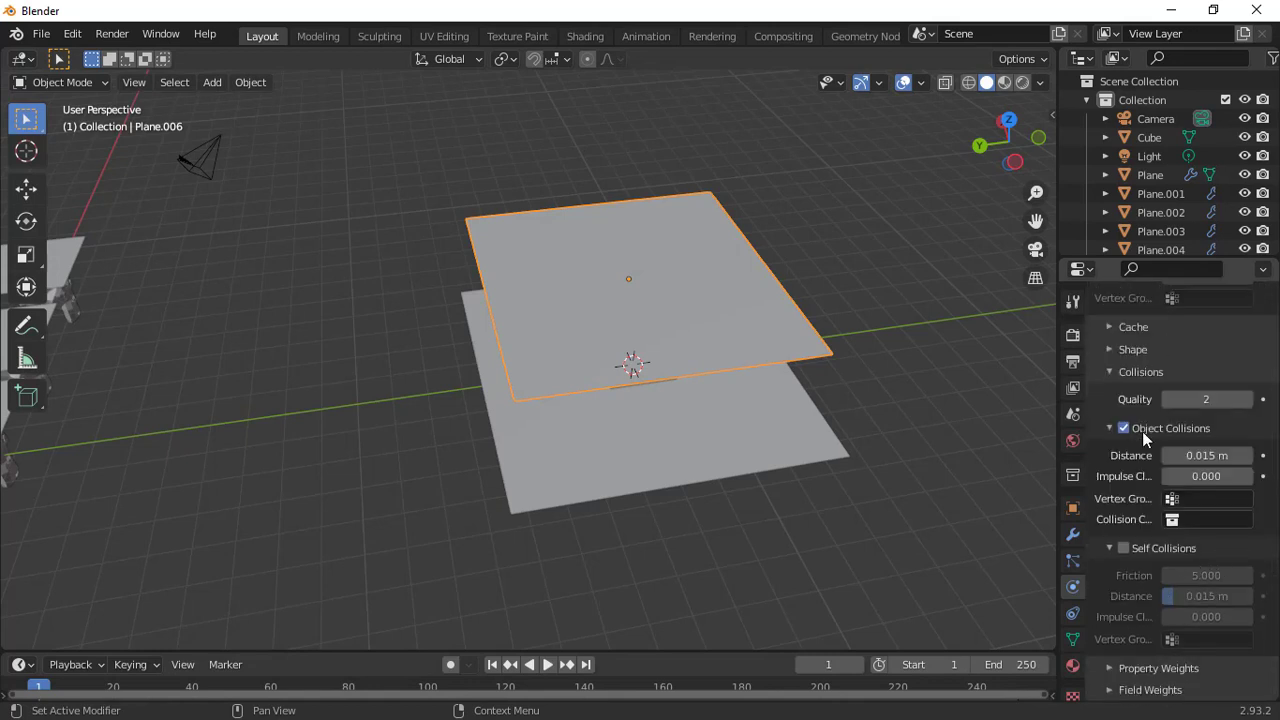
{"action": "scroll", "coordinate": [1145, 438], "scroll_direction": "up", "scroll_amount": 18}
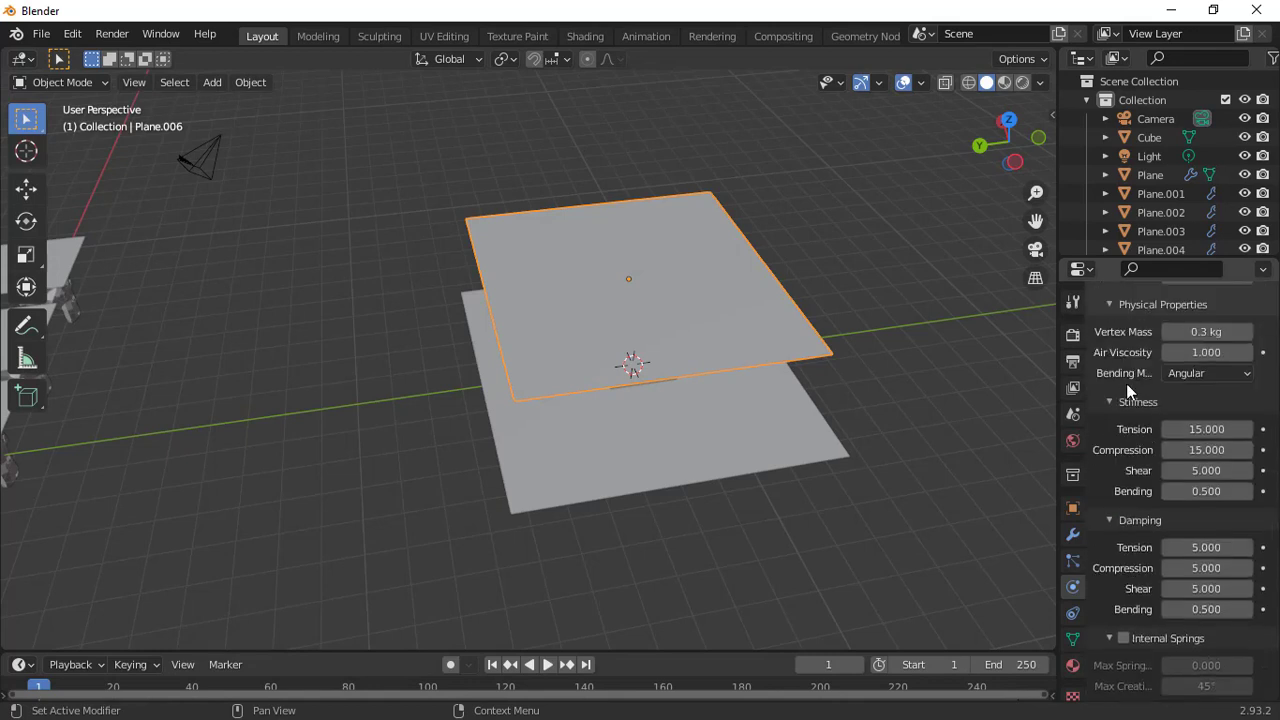
{"action": "left_click", "coordinate": [1113, 304]}
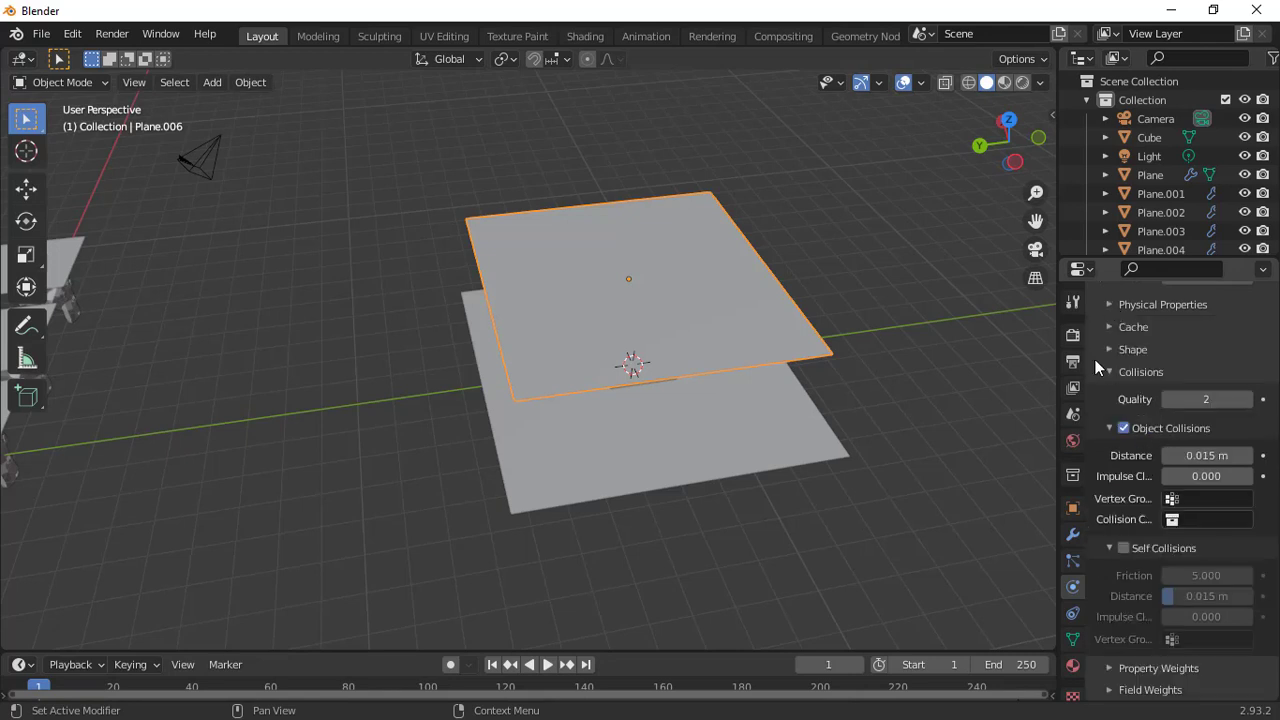
{"action": "left_click", "coordinate": [1120, 371]}
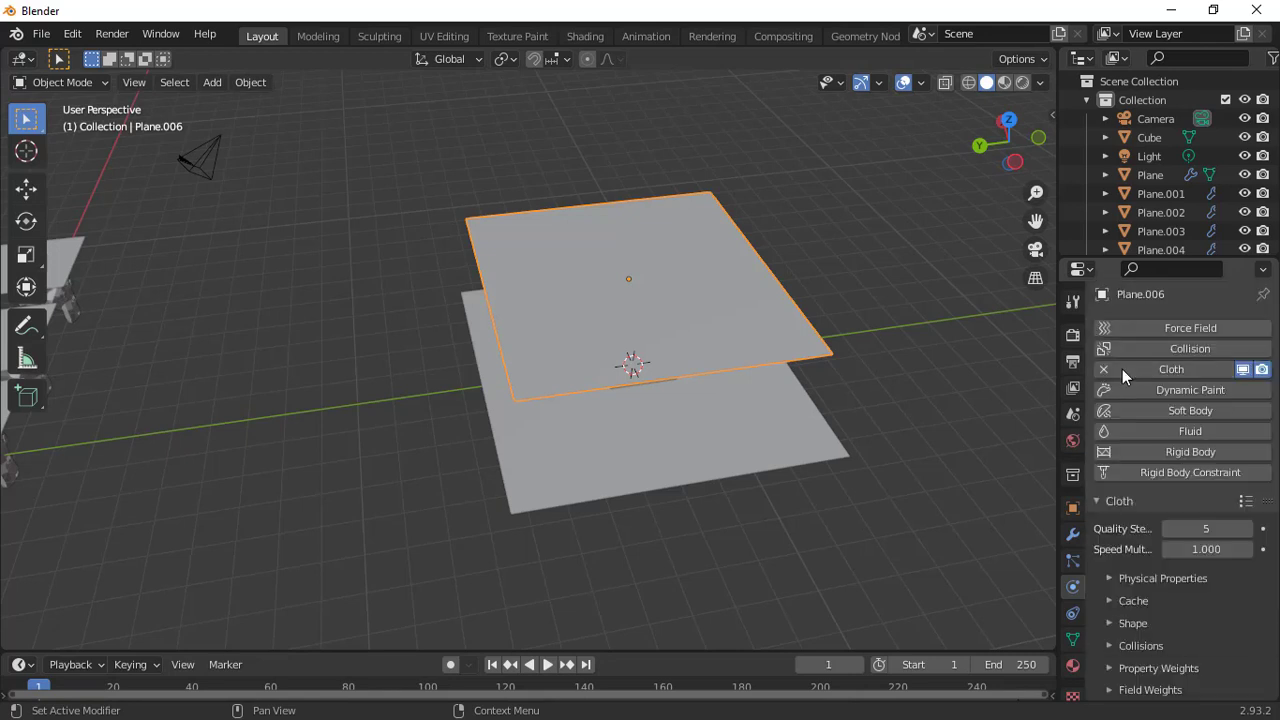
Step: Expand the cloth's Physical Properties and look through the stiffness, damping, internal springs and pressure settings
{"action": "left_click", "coordinate": [1157, 578]}
{"action": "scroll", "coordinate": [1154, 582], "scroll_direction": "down", "scroll_amount": 6}
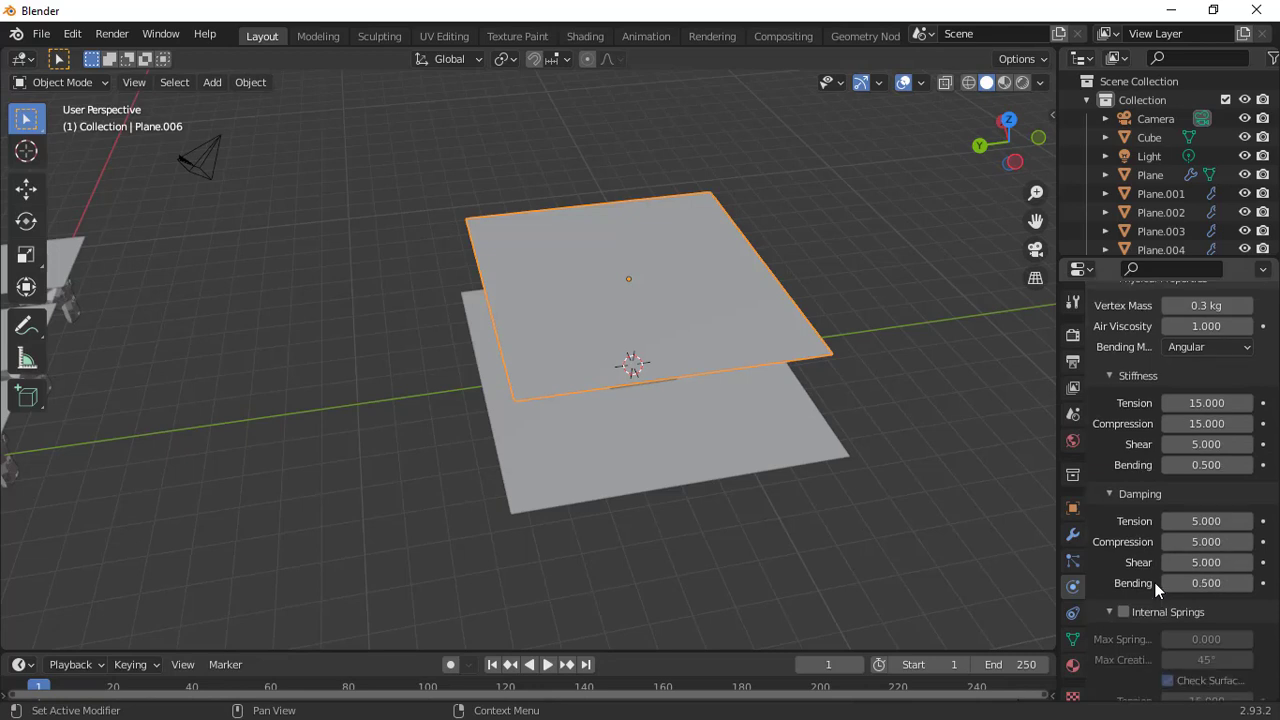
{"action": "scroll", "coordinate": [1154, 582], "scroll_direction": "down", "scroll_amount": 8}
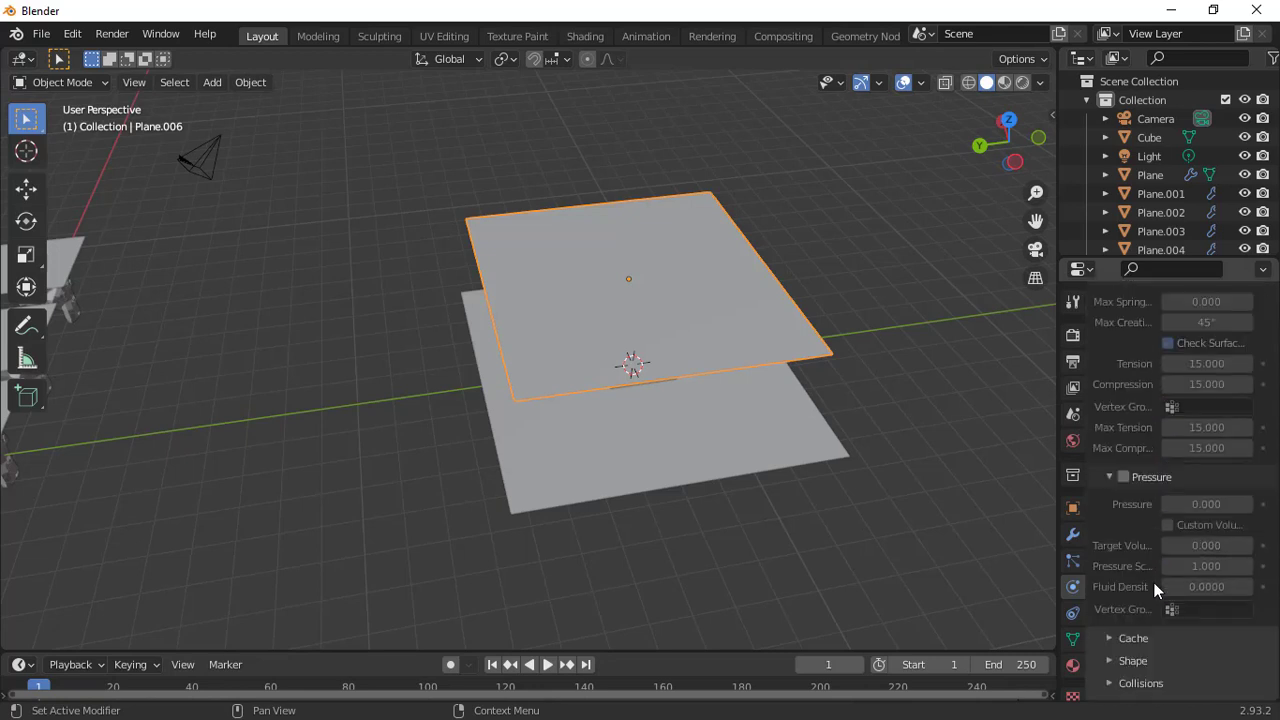
{"action": "scroll", "coordinate": [1154, 590], "scroll_direction": "up", "scroll_amount": 8}
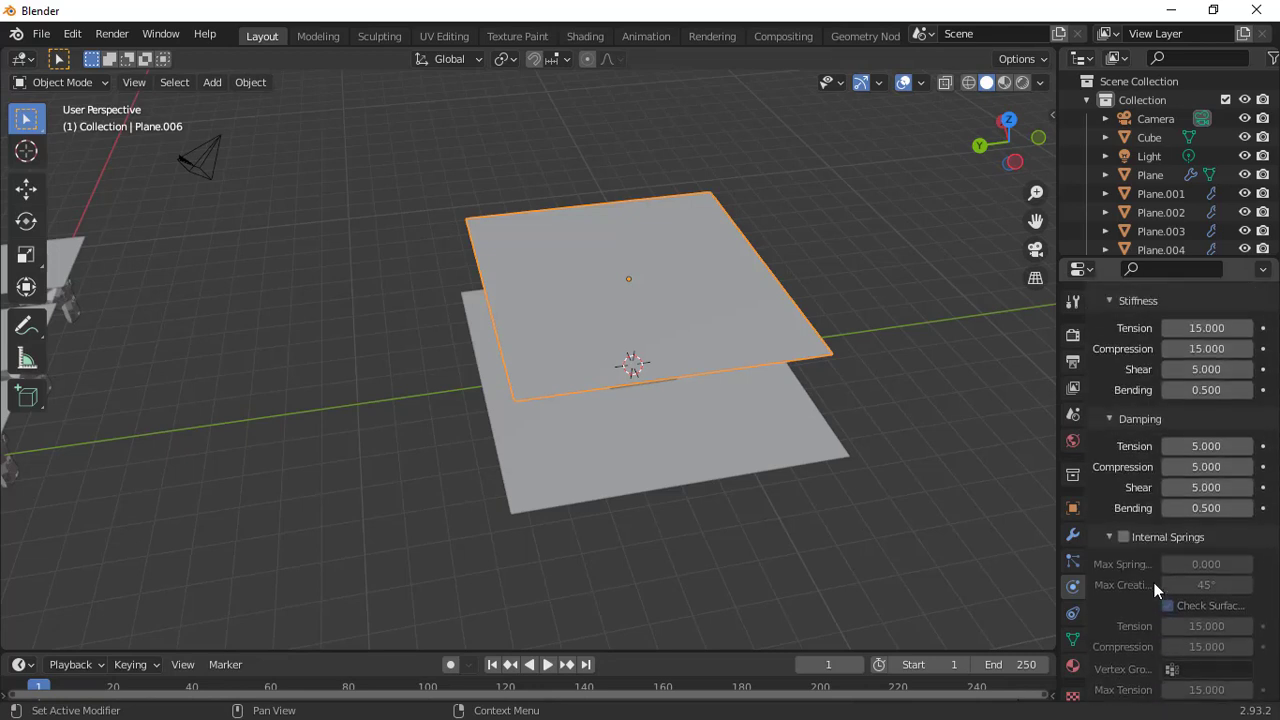
{"action": "scroll", "coordinate": [1155, 590], "scroll_direction": "up", "scroll_amount": 2}
{"action": "scroll", "coordinate": [1155, 590], "scroll_direction": "up", "scroll_amount": 2}
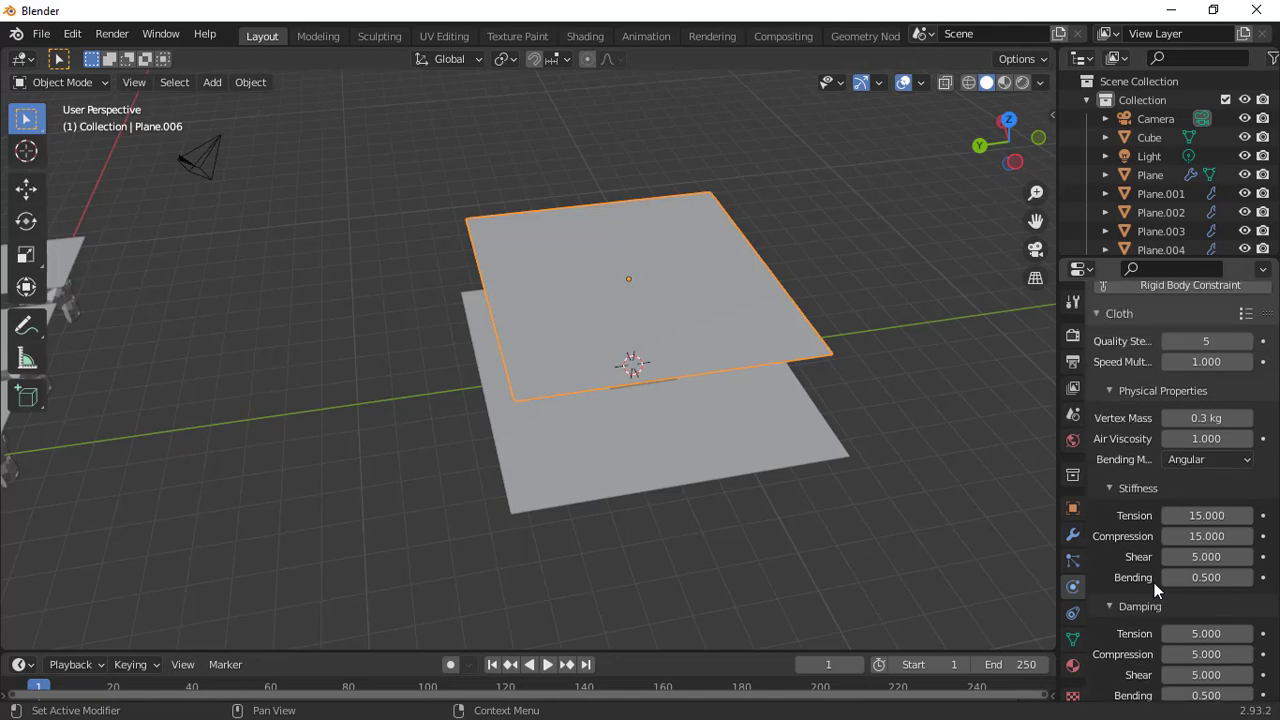
{"action": "scroll", "coordinate": [1155, 590], "scroll_direction": "down", "scroll_amount": 6}
{"action": "scroll", "coordinate": [1155, 590], "scroll_direction": "down", "scroll_amount": 2}
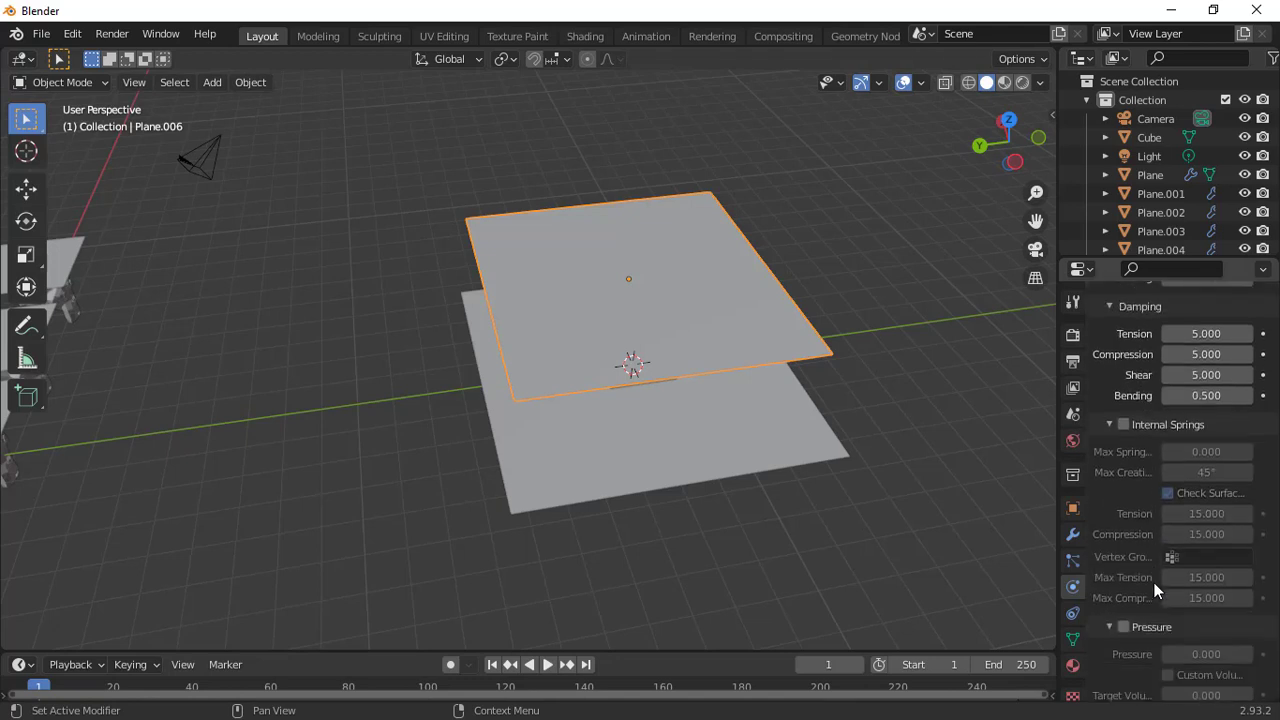
{"action": "scroll", "coordinate": [1197, 654], "scroll_direction": "down", "scroll_amount": 4}
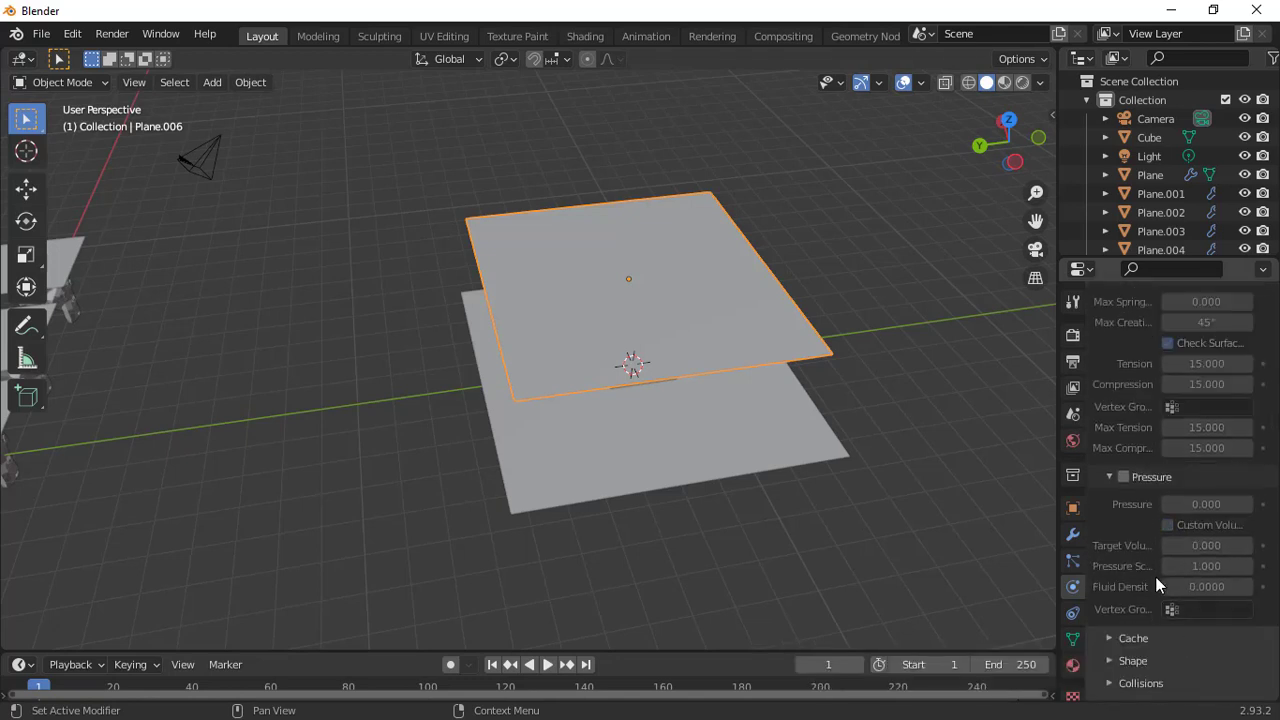
{"action": "scroll", "coordinate": [1140, 480], "scroll_direction": "up", "scroll_amount": 4}
{"action": "scroll", "coordinate": [1140, 480], "scroll_direction": "down", "scroll_amount": 1}
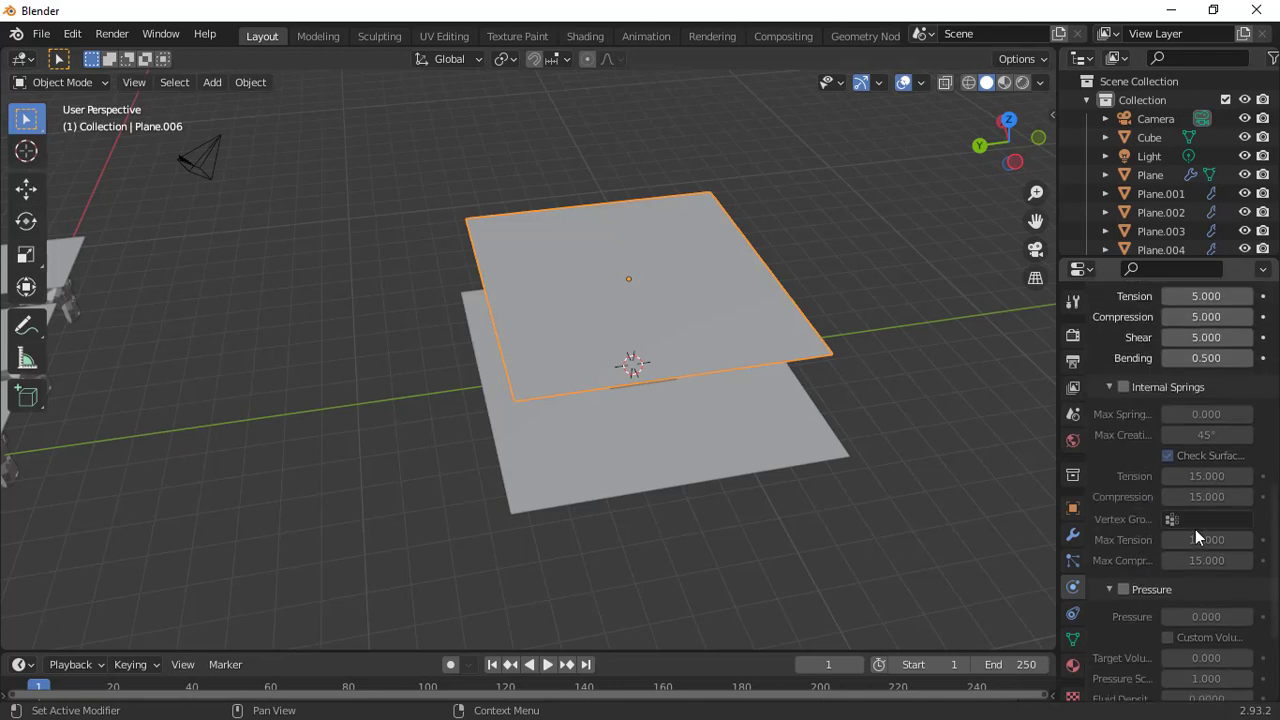
{"action": "scroll", "coordinate": [1195, 529], "scroll_direction": "down", "scroll_amount": 4}
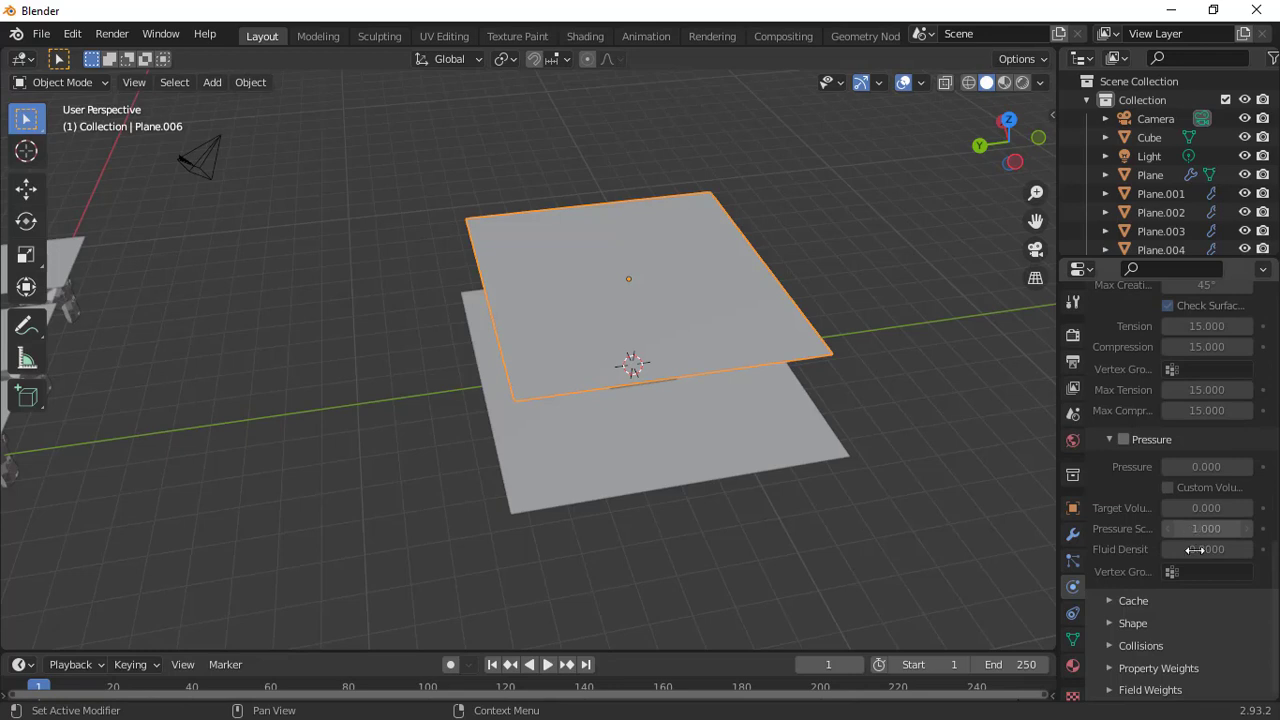
Step: Set the cloth's Pin Group under Shape to the vertex group named Group
{"action": "scroll", "coordinate": [1182, 592], "scroll_direction": "down", "scroll_amount": 4}
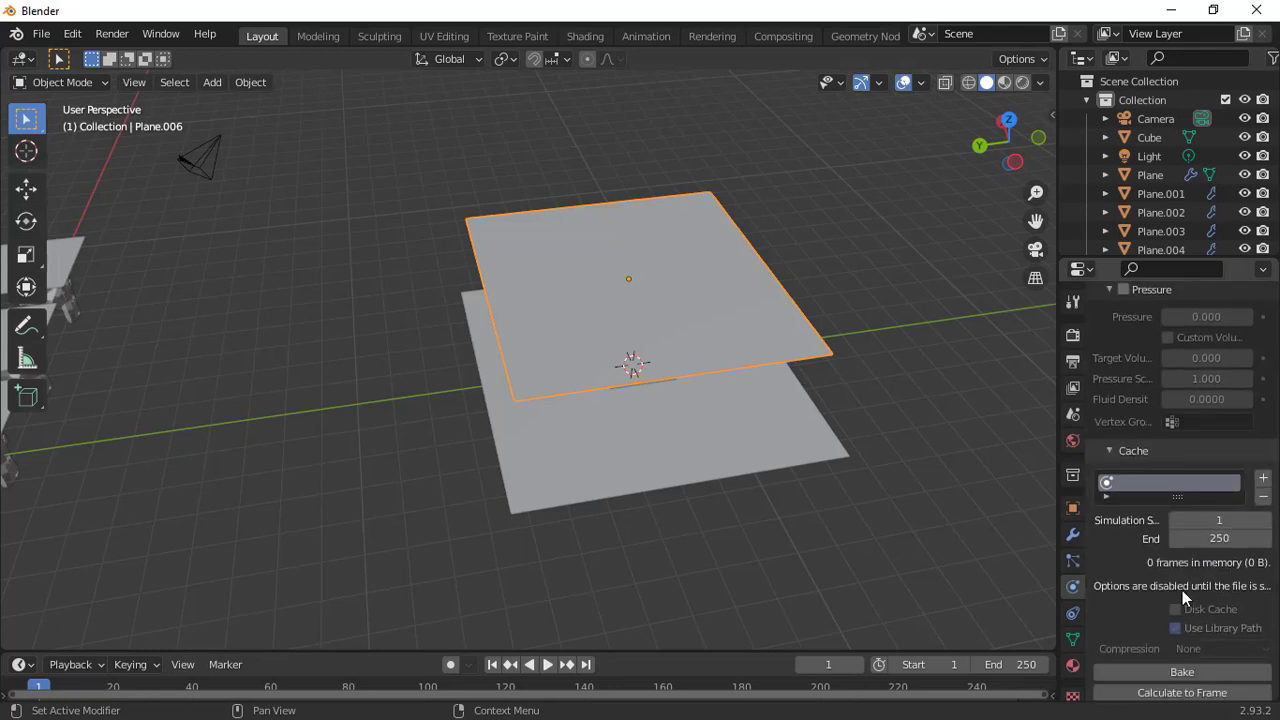
{"action": "scroll", "coordinate": [1184, 619], "scroll_direction": "down", "scroll_amount": 5}
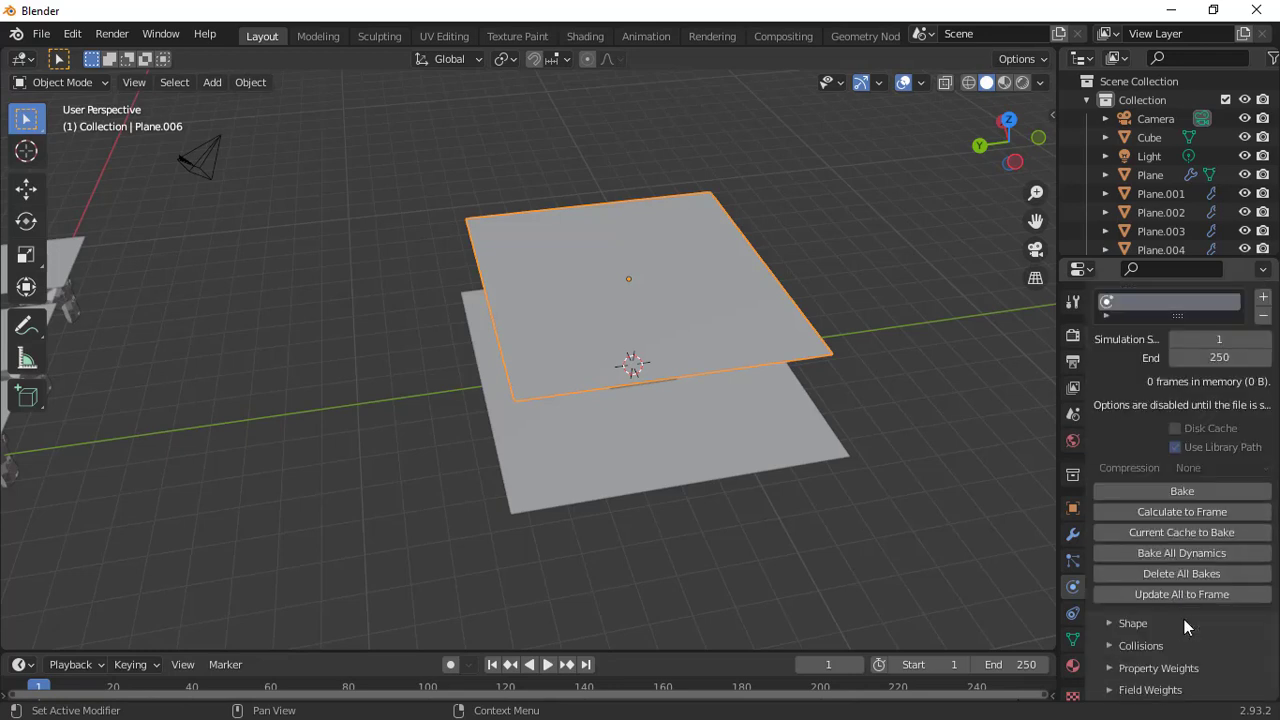
{"action": "scroll", "coordinate": [1160, 572], "scroll_direction": "down", "scroll_amount": 3}
{"action": "left_click", "coordinate": [1186, 542]}
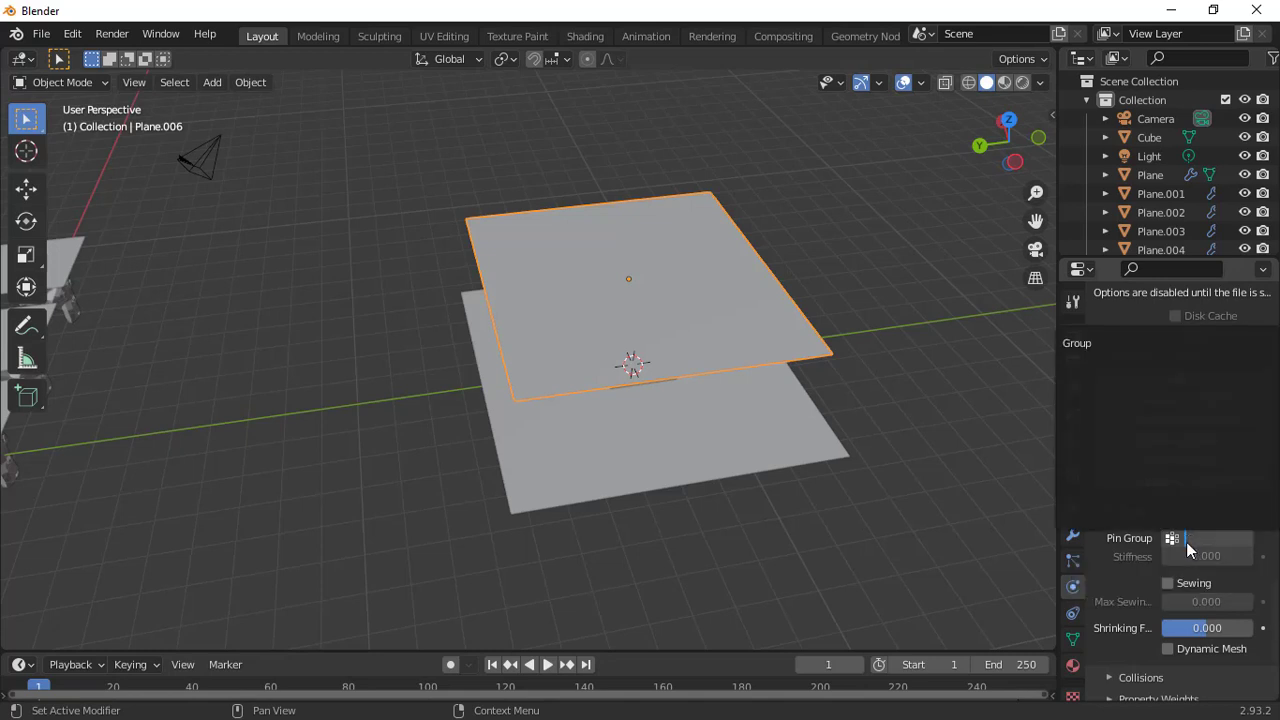
{"action": "left_click", "coordinate": [1094, 343]}
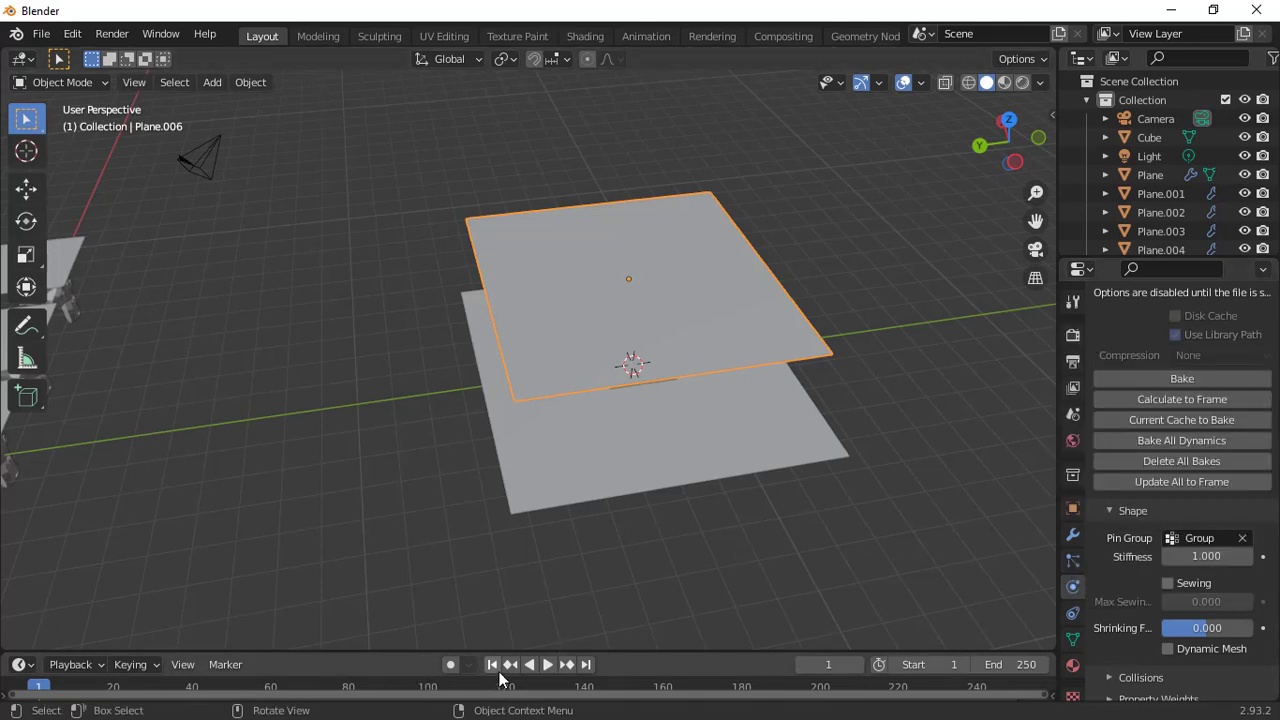
Step: Play the pinned cloth simulation while viewing it from the side and stop it around frame 56
{"action": "key", "text": "space"}
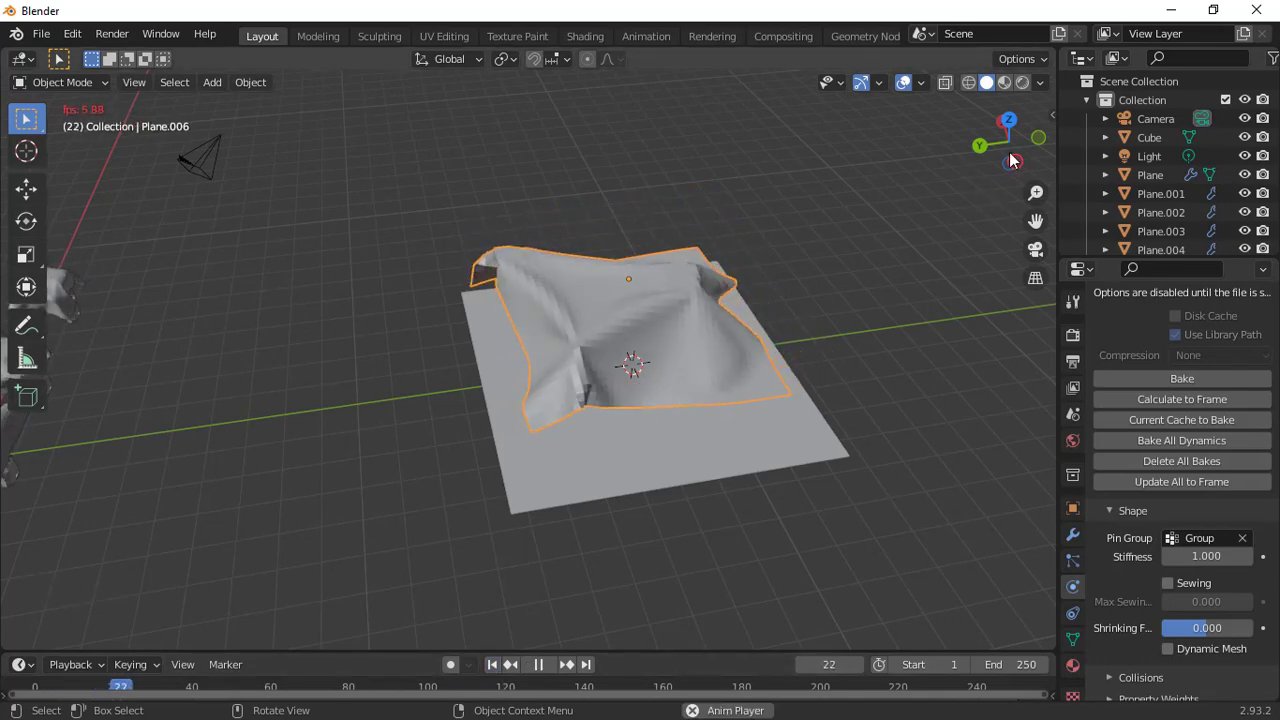
{"action": "left_click_drag", "start_coordinate": [1008, 140], "coordinate": [1040, 160]}
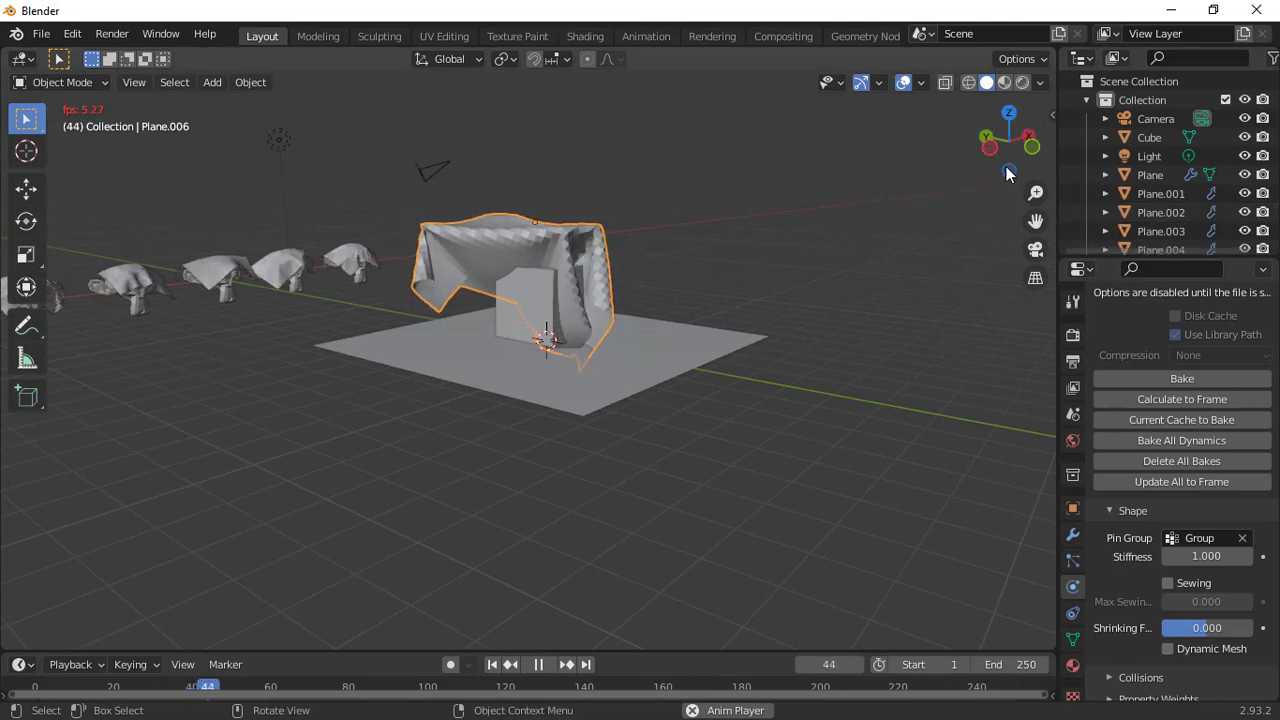
{"action": "left_click_drag", "start_coordinate": [1008, 167], "coordinate": [839, 220]}
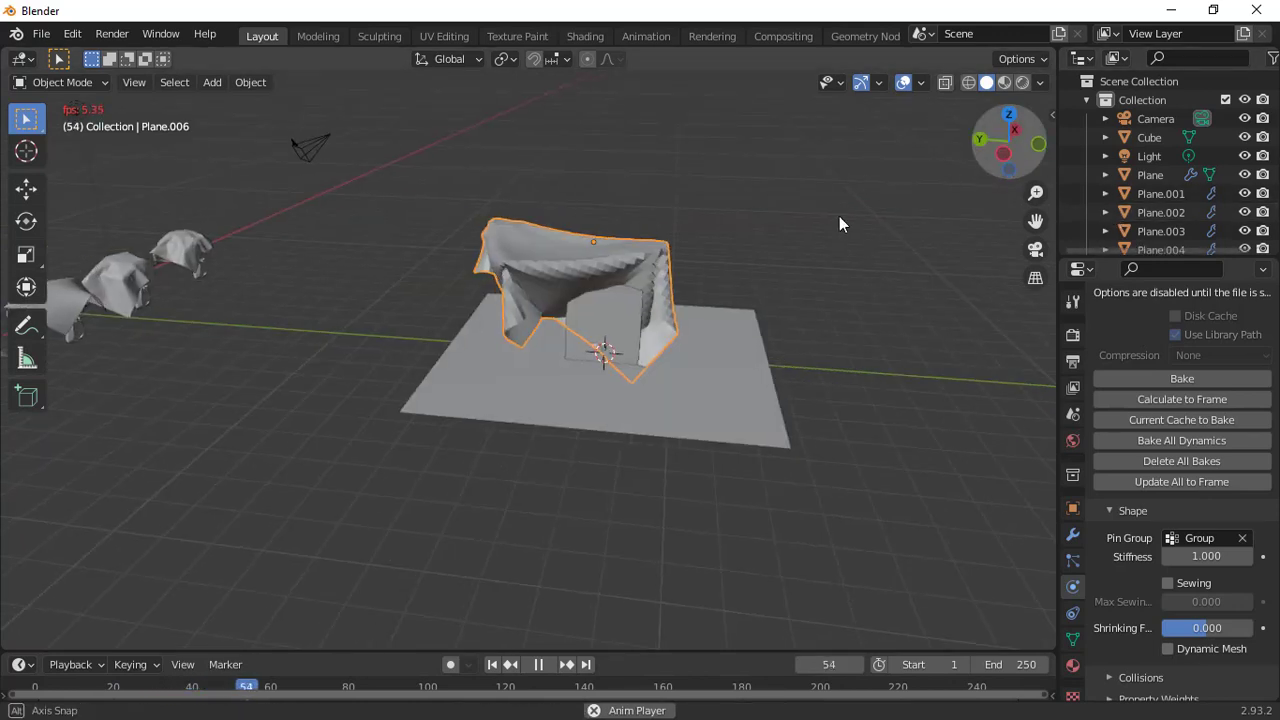
{"action": "key", "text": "space"}
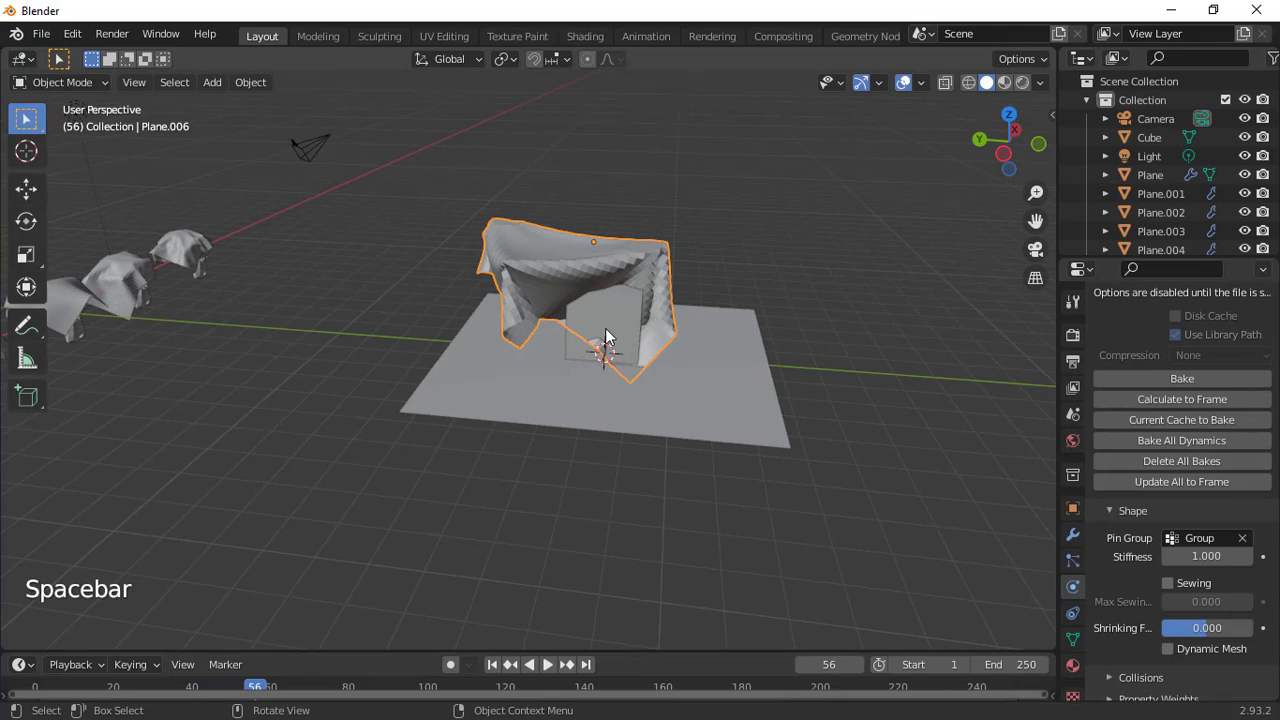
Step: Add Collision physics to the cube and to the ground plane
{"action": "left_click", "coordinate": [612, 322]}
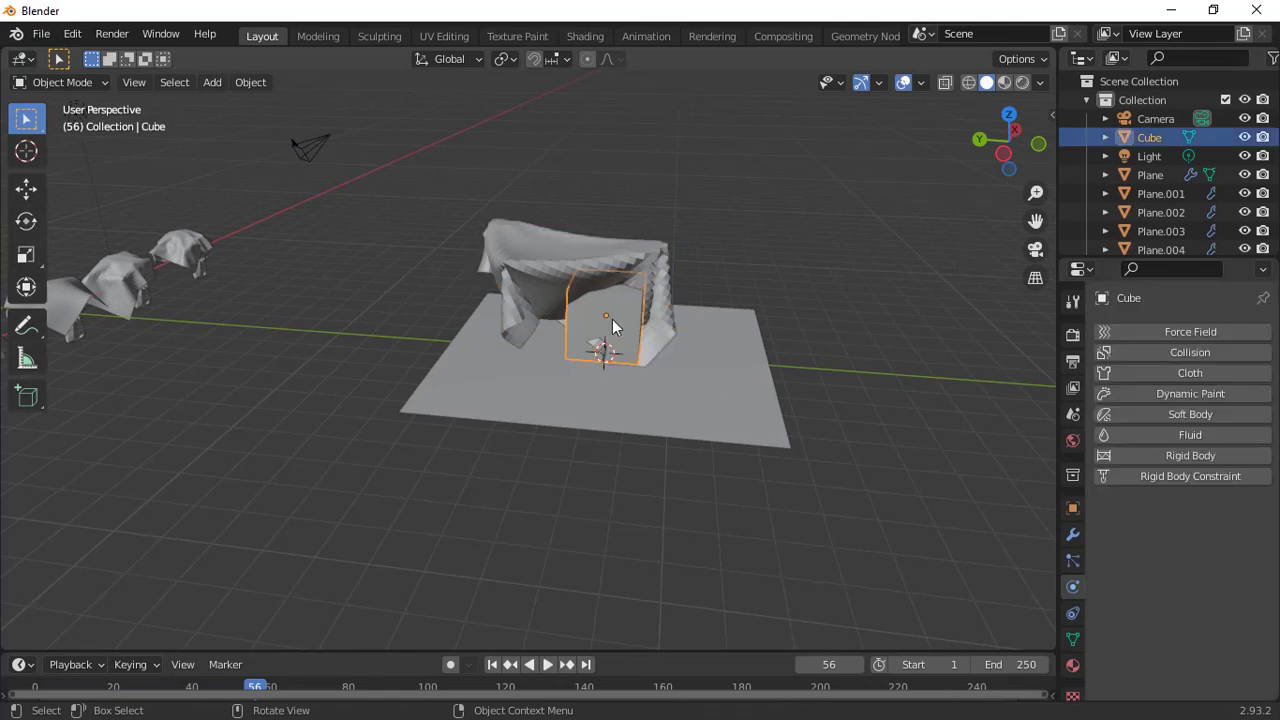
{"action": "left_click", "coordinate": [1169, 356]}
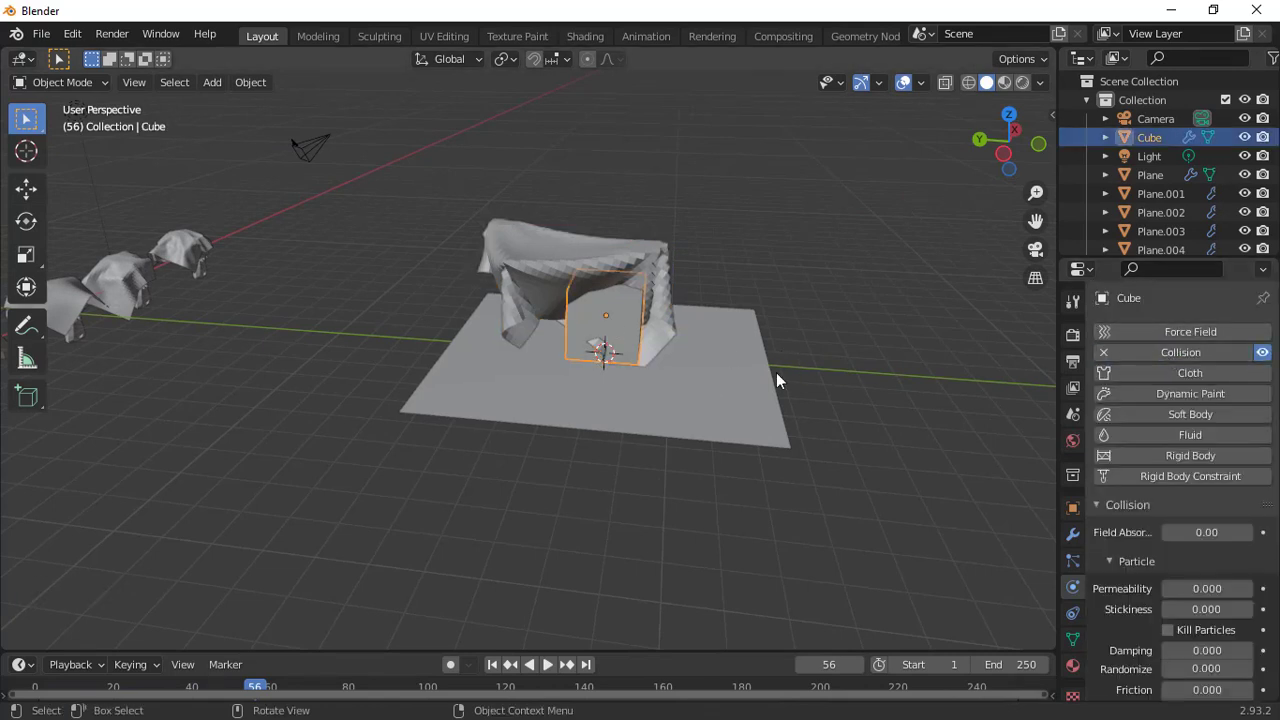
{"action": "left_click", "coordinate": [723, 402]}
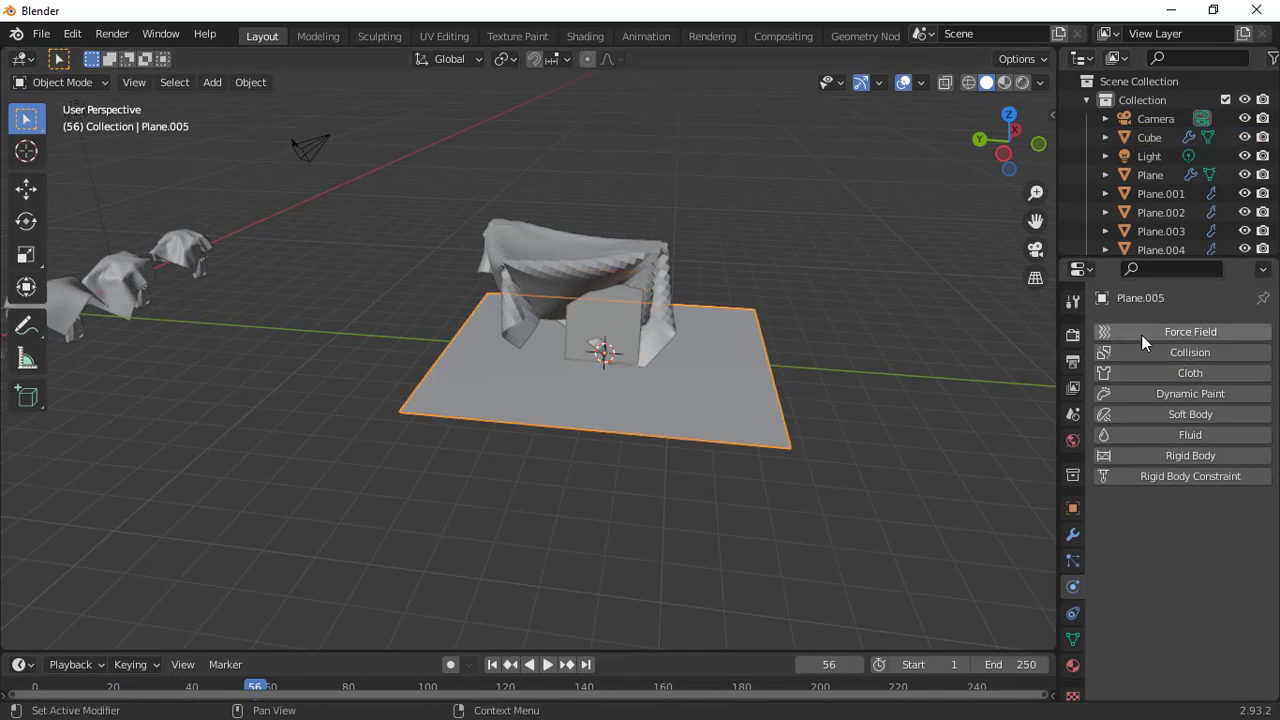
{"action": "left_click", "coordinate": [1158, 356]}
Step: Add a Subdivision Surface modifier to the cloth plane with viewport levels set to 2
{"action": "left_click", "coordinate": [544, 284]}
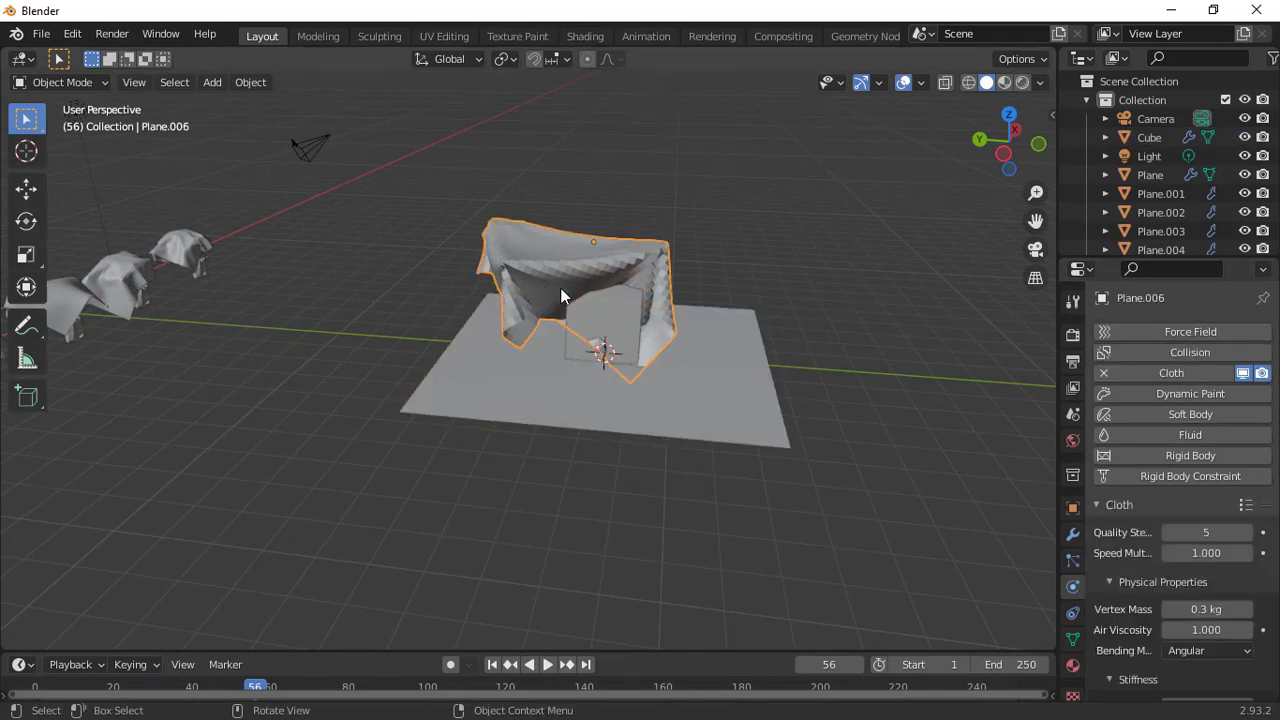
{"action": "left_click", "coordinate": [1073, 534]}
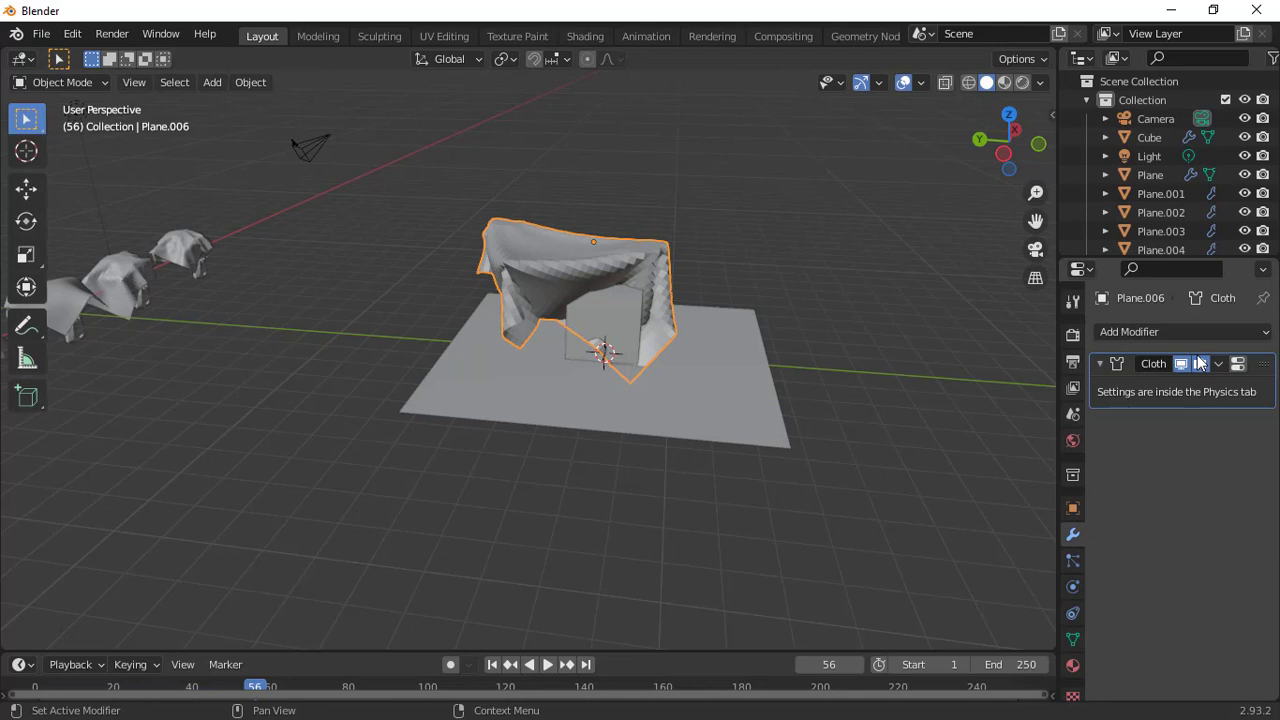
{"action": "left_click", "coordinate": [1152, 333]}
{"action": "left_click", "coordinate": [922, 680]}
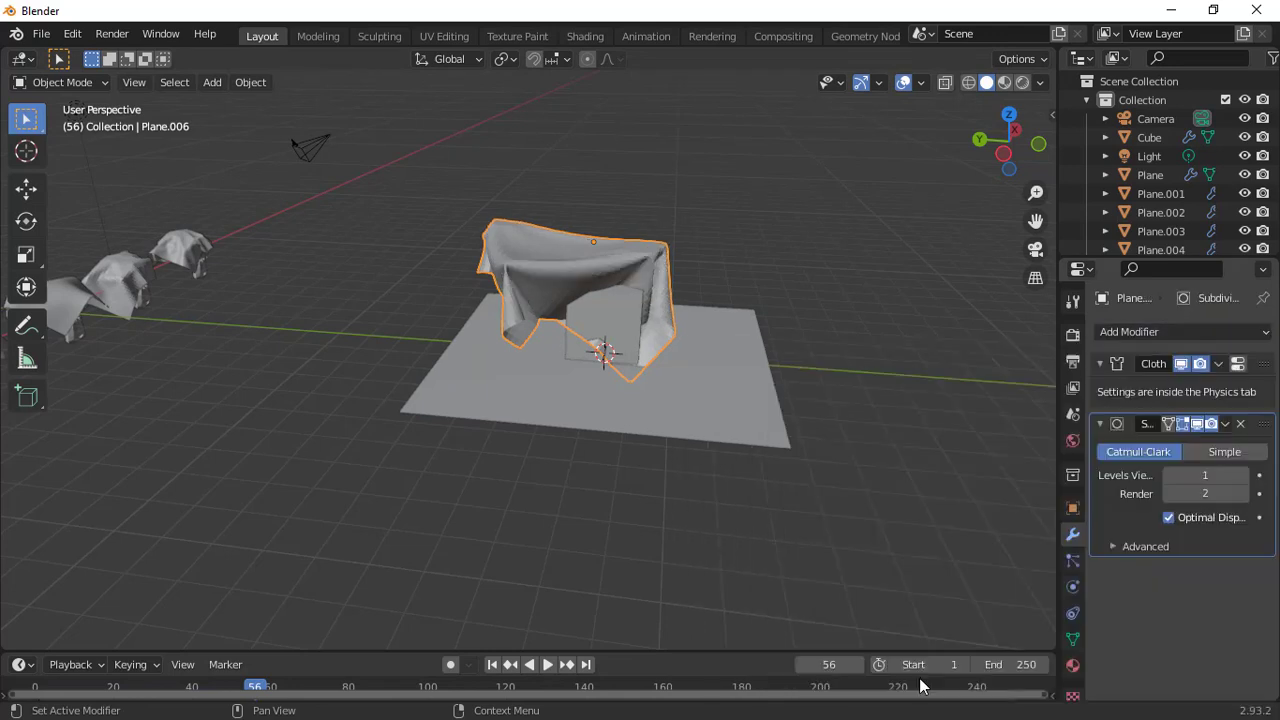
{"action": "left_click", "coordinate": [1243, 475]}
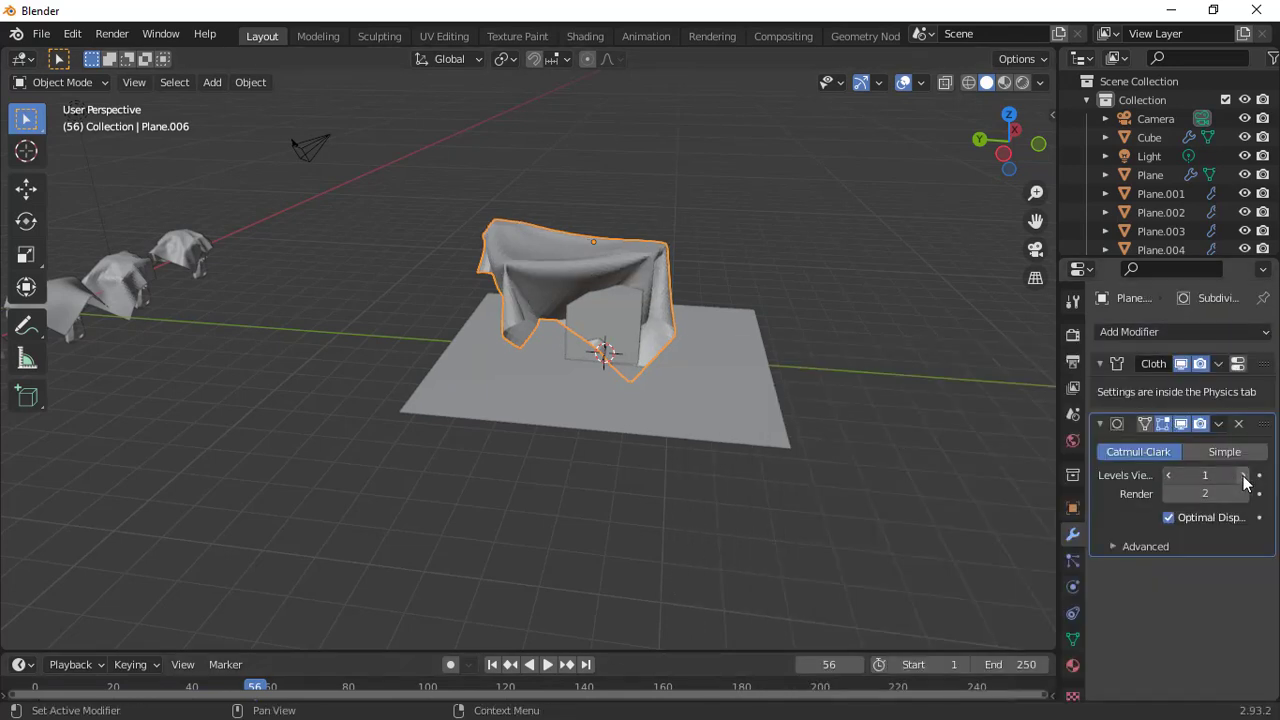
Step: Replay the cloth simulation from the first frame, stop it at frame 46 and inspect how it drapes over the cube
{"action": "left_click", "coordinate": [493, 664]}
{"action": "key", "text": "space"}
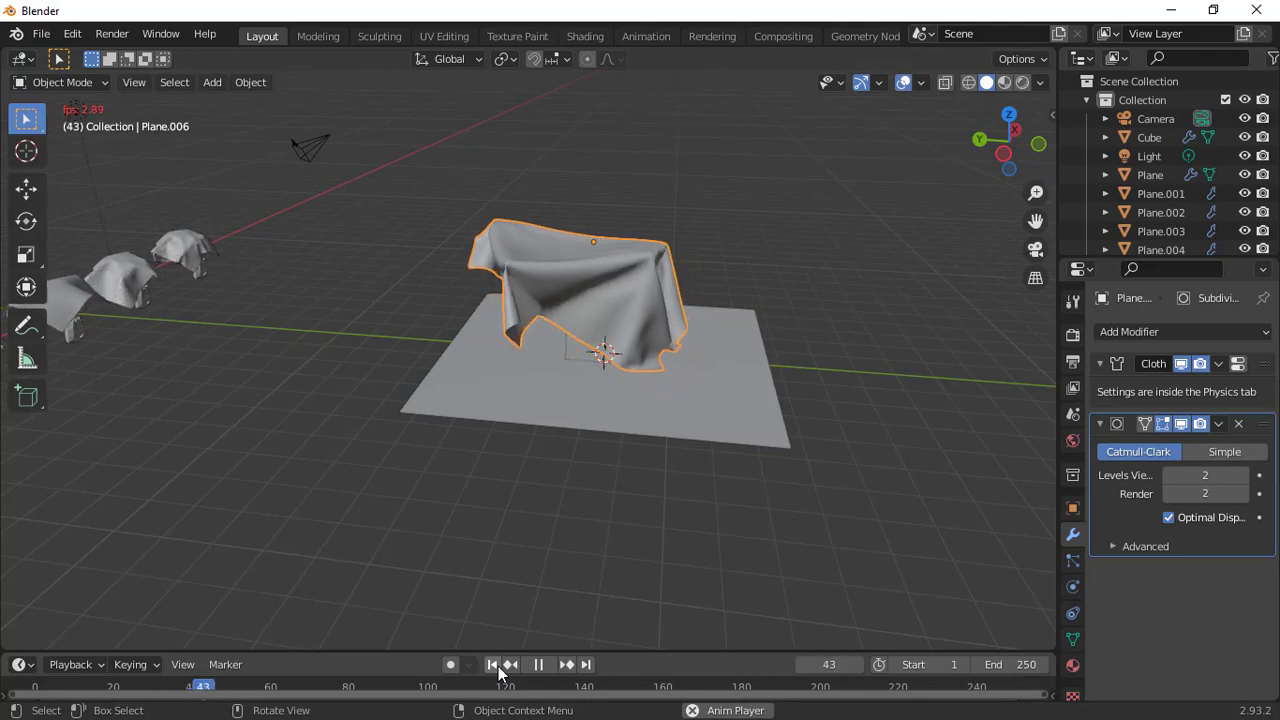
{"action": "key", "text": "space"}
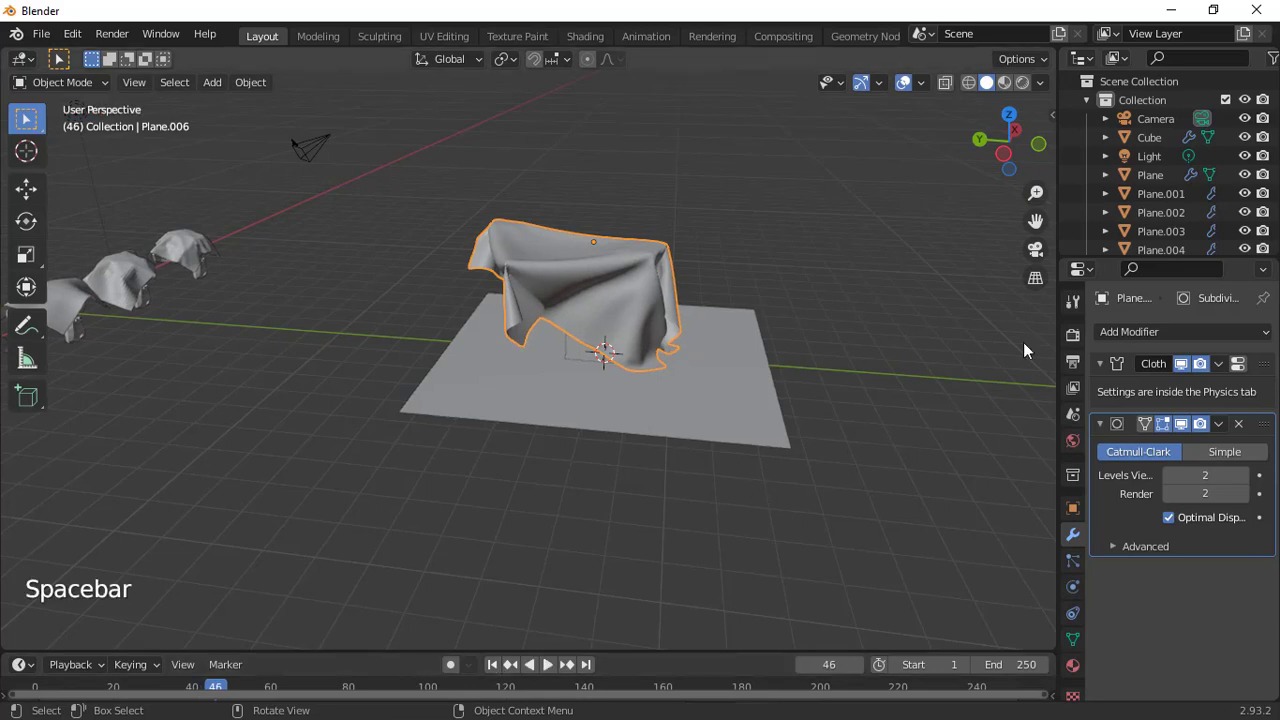
{"action": "left_click_drag", "start_coordinate": [1007, 162], "coordinate": [1055, 153]}
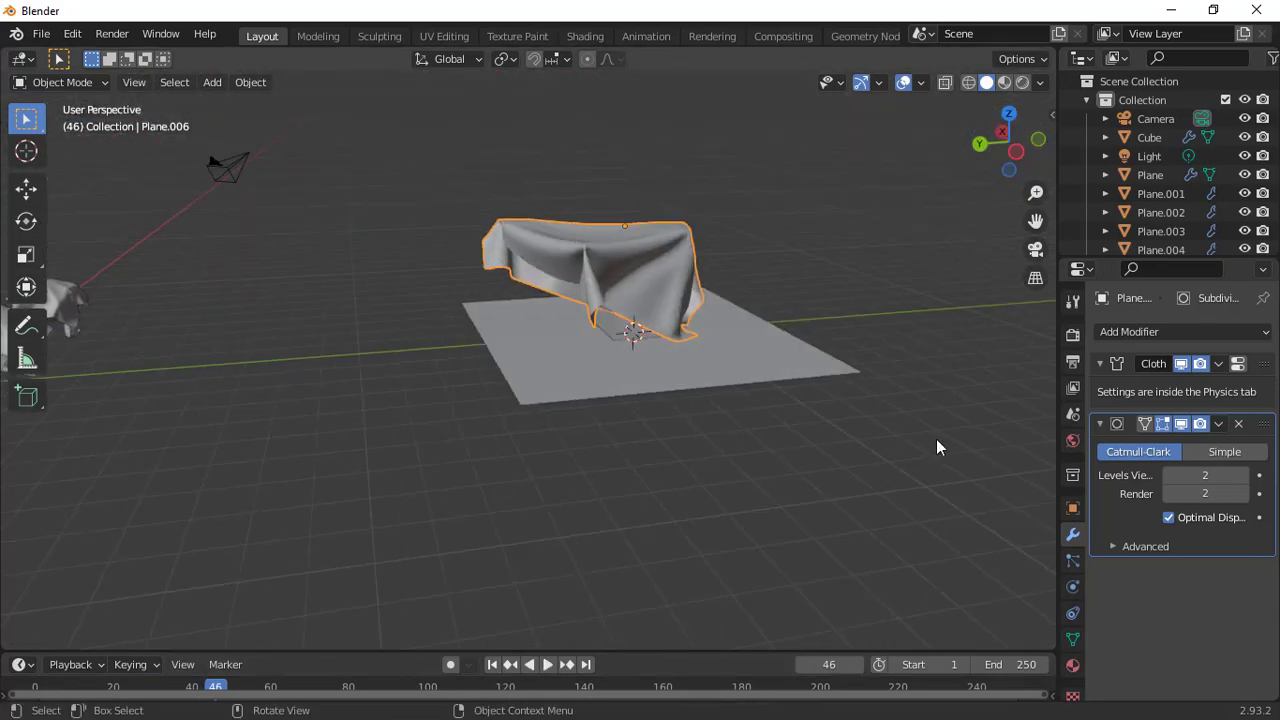
Step: Replace the cloth plane's vertex group with a new one, assigned to the single row of vertices along the plane's +Y edge at frame 1
{"action": "left_click", "coordinate": [1073, 639]}
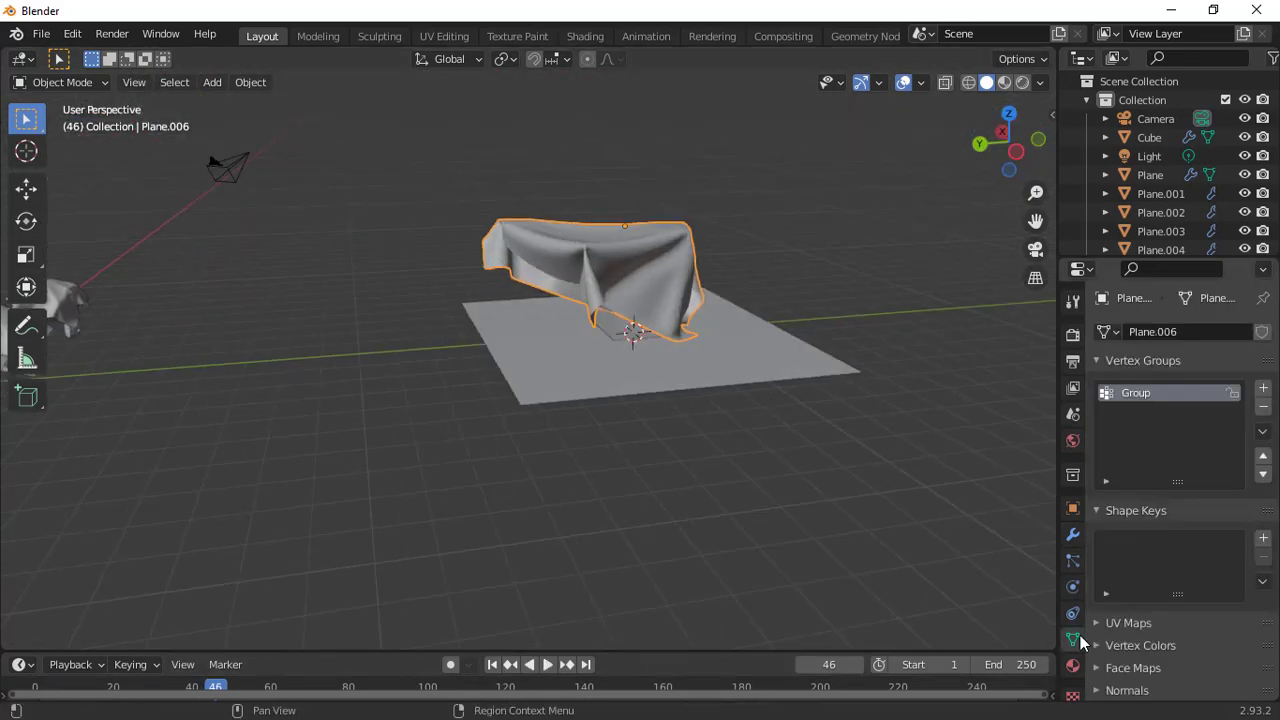
{"action": "left_click", "coordinate": [1262, 409]}
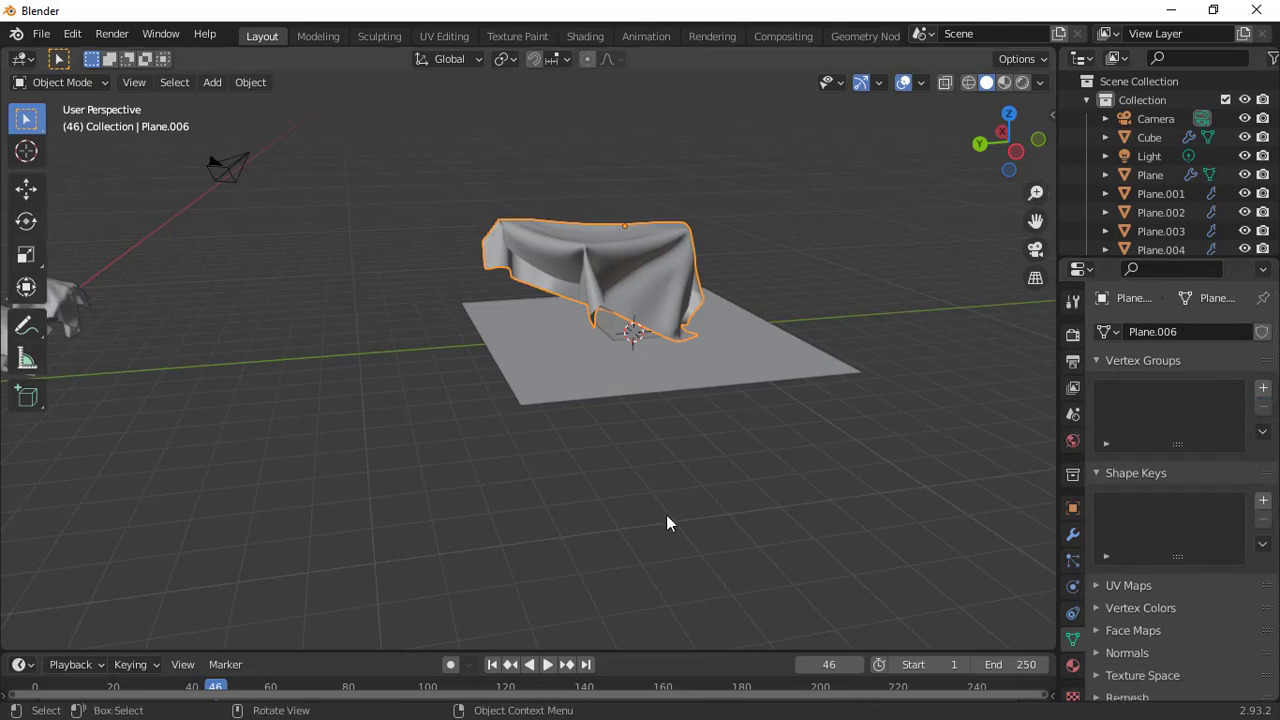
{"action": "left_click", "coordinate": [491, 664]}
{"action": "key", "text": "Tab"}
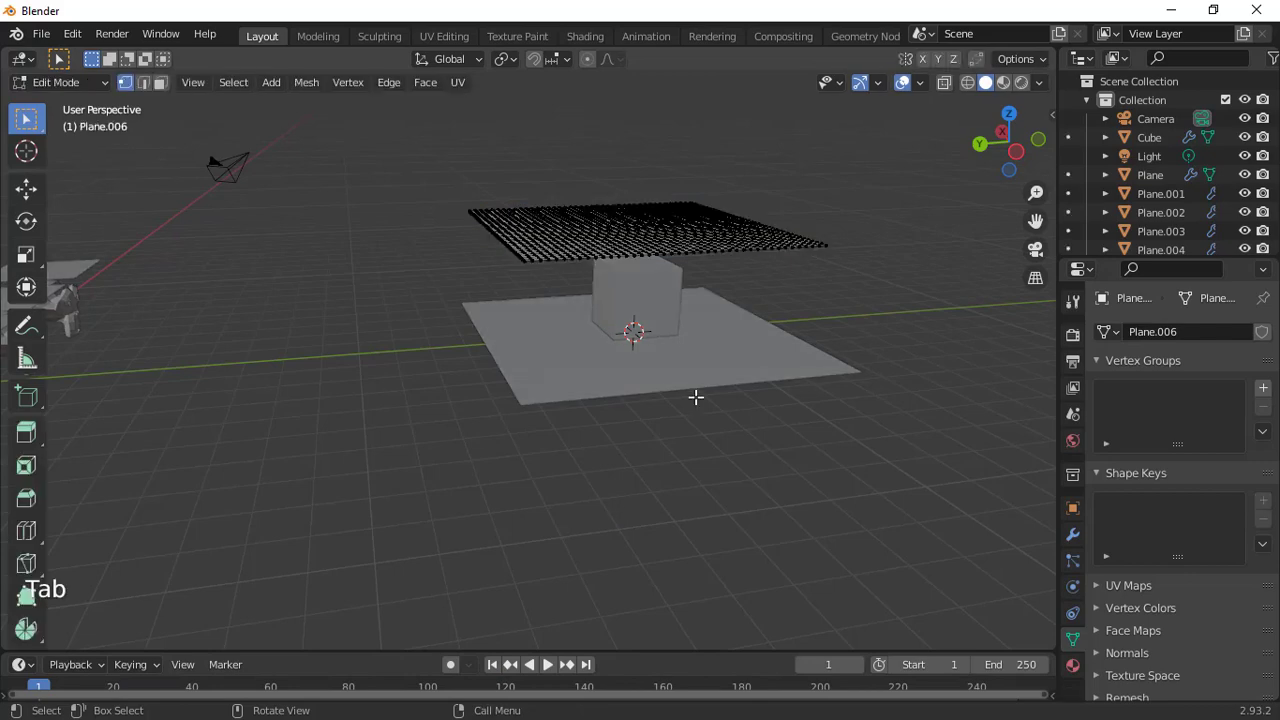
{"action": "left_click", "coordinate": [1008, 113]}
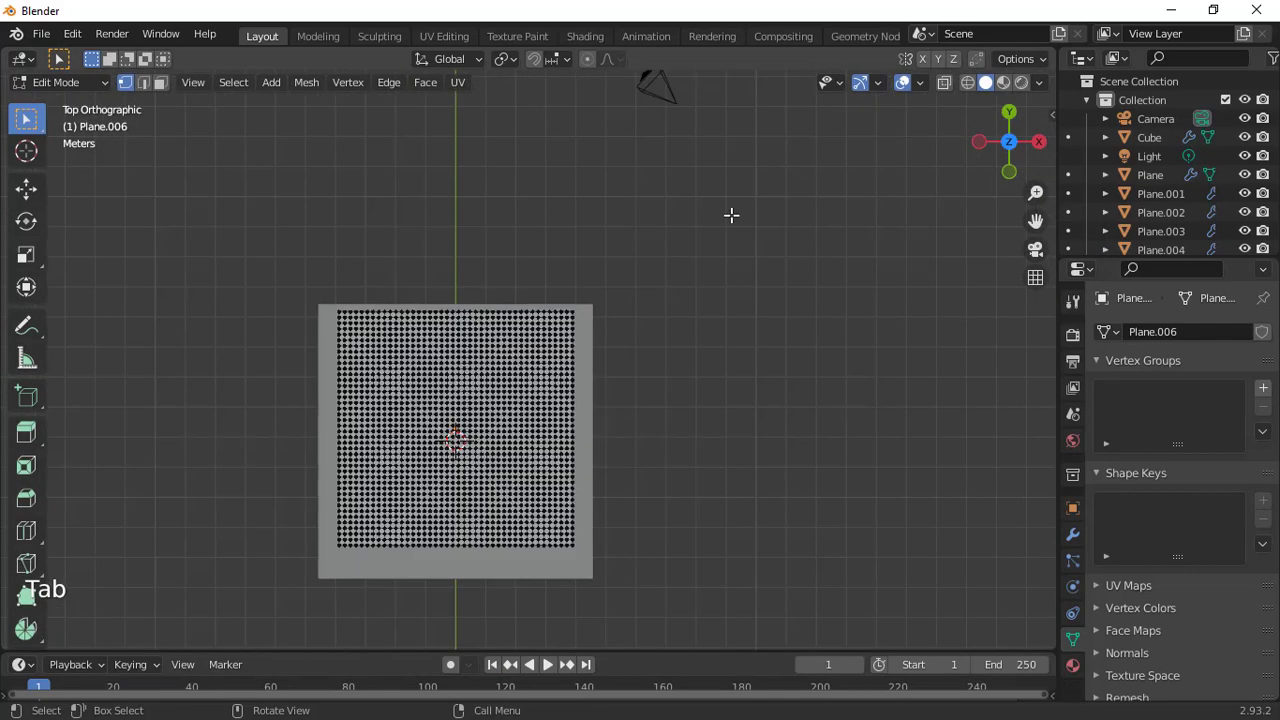
{"action": "left_click_drag", "start_coordinate": [318, 290], "coordinate": [649, 314]}
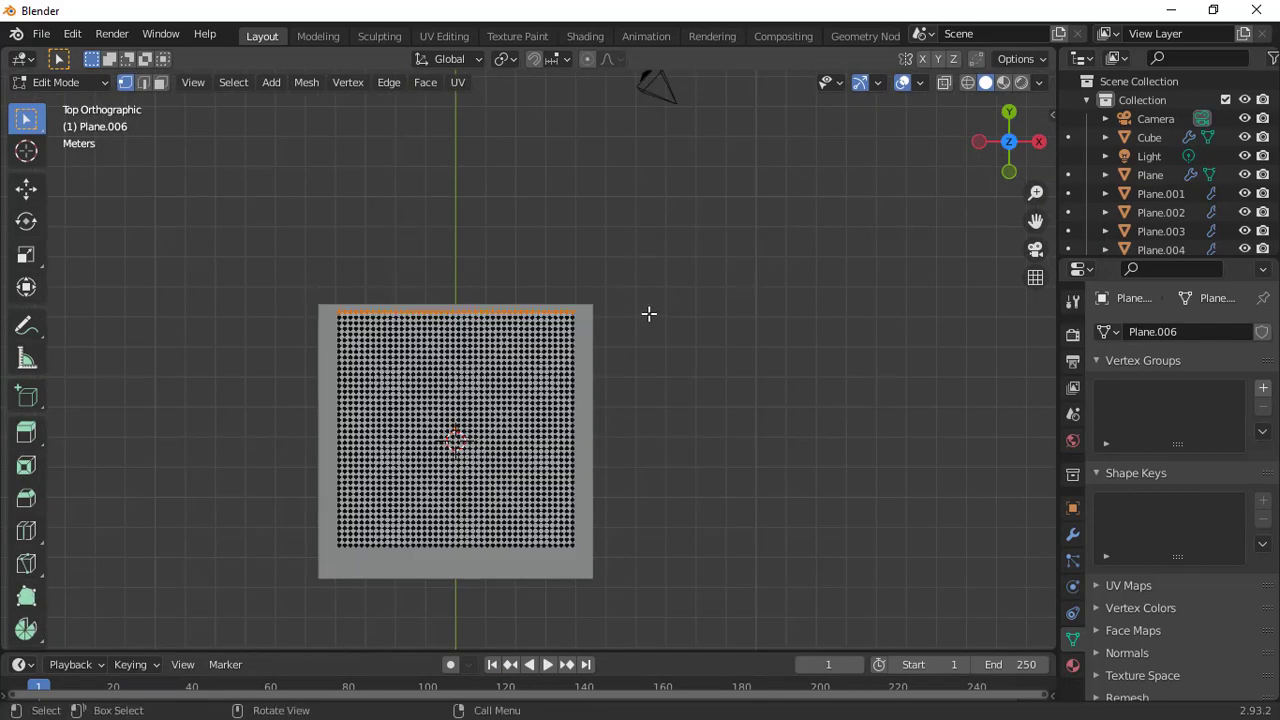
{"action": "left_click", "coordinate": [1263, 390]}
{"action": "left_click", "coordinate": [1112, 506]}
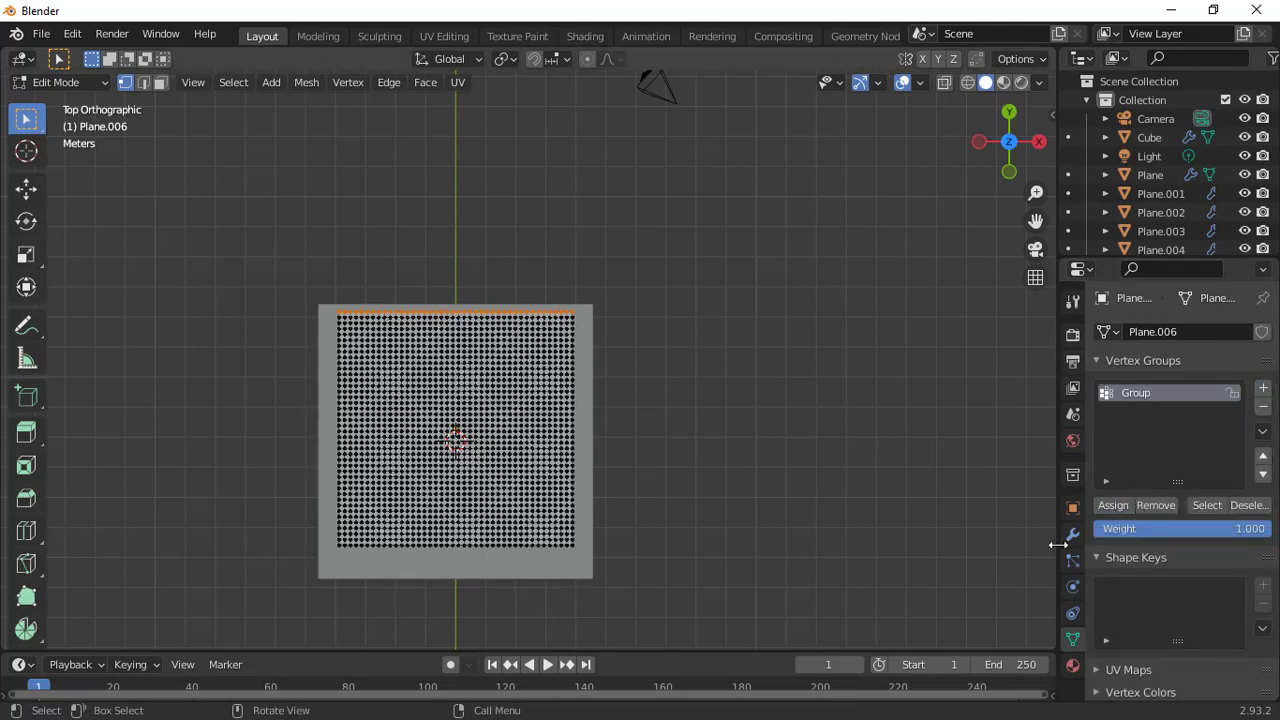
Step: Set the cloth's Pin Group to the vertex group named Group and return to Object Mode
{"action": "left_click", "coordinate": [1071, 558]}
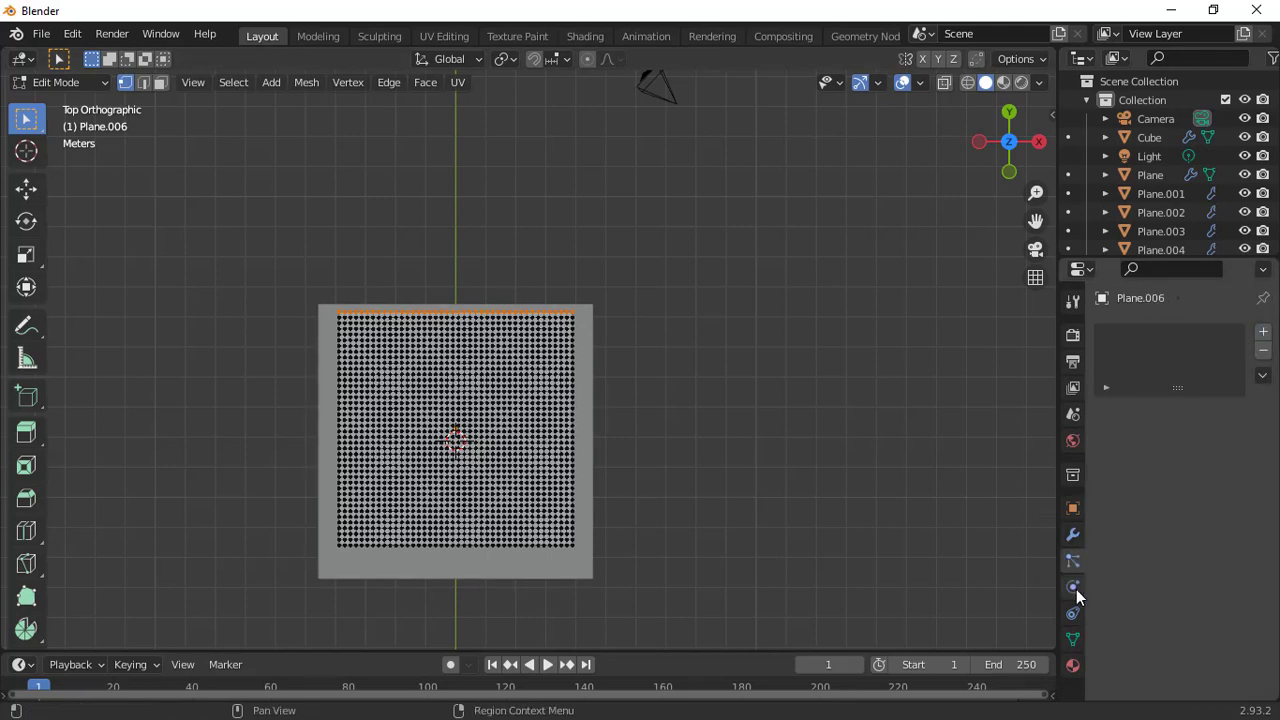
{"action": "left_click", "coordinate": [1076, 589]}
{"action": "scroll", "coordinate": [1220, 572], "scroll_direction": "down", "scroll_amount": 12}
{"action": "scroll", "coordinate": [1232, 565], "scroll_direction": "down", "scroll_amount": 8}
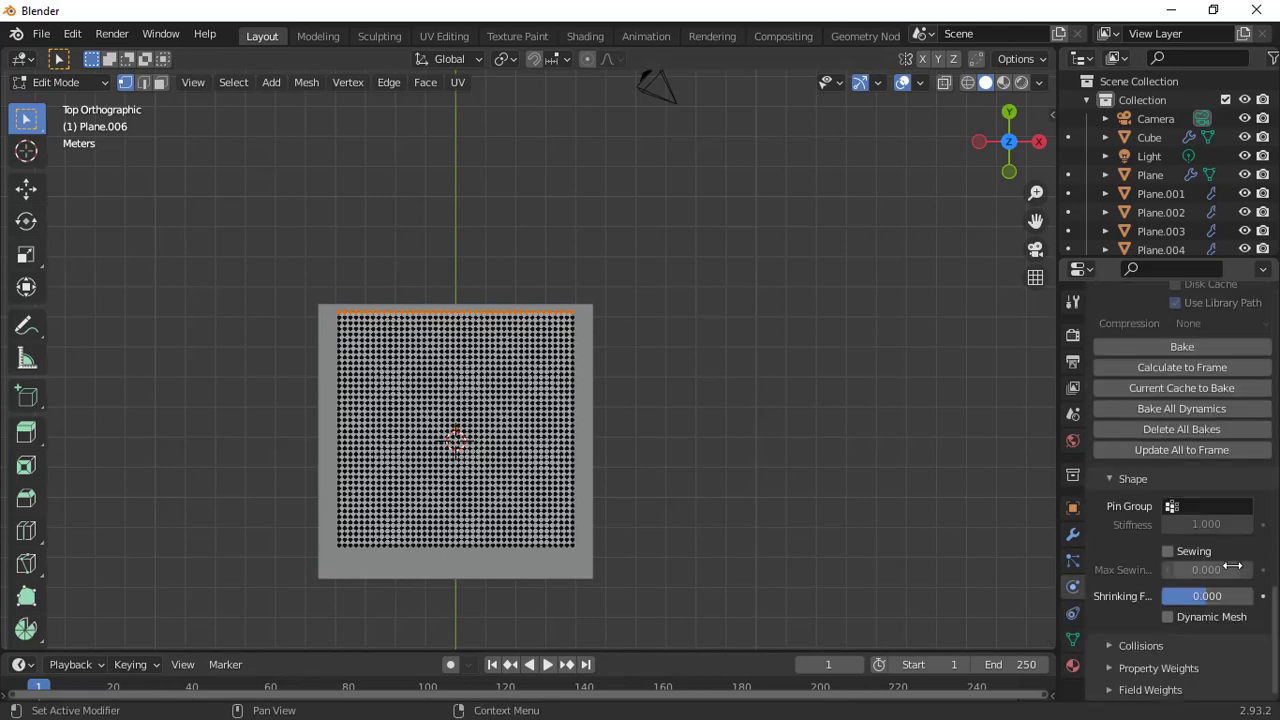
{"action": "left_click", "coordinate": [1198, 508]}
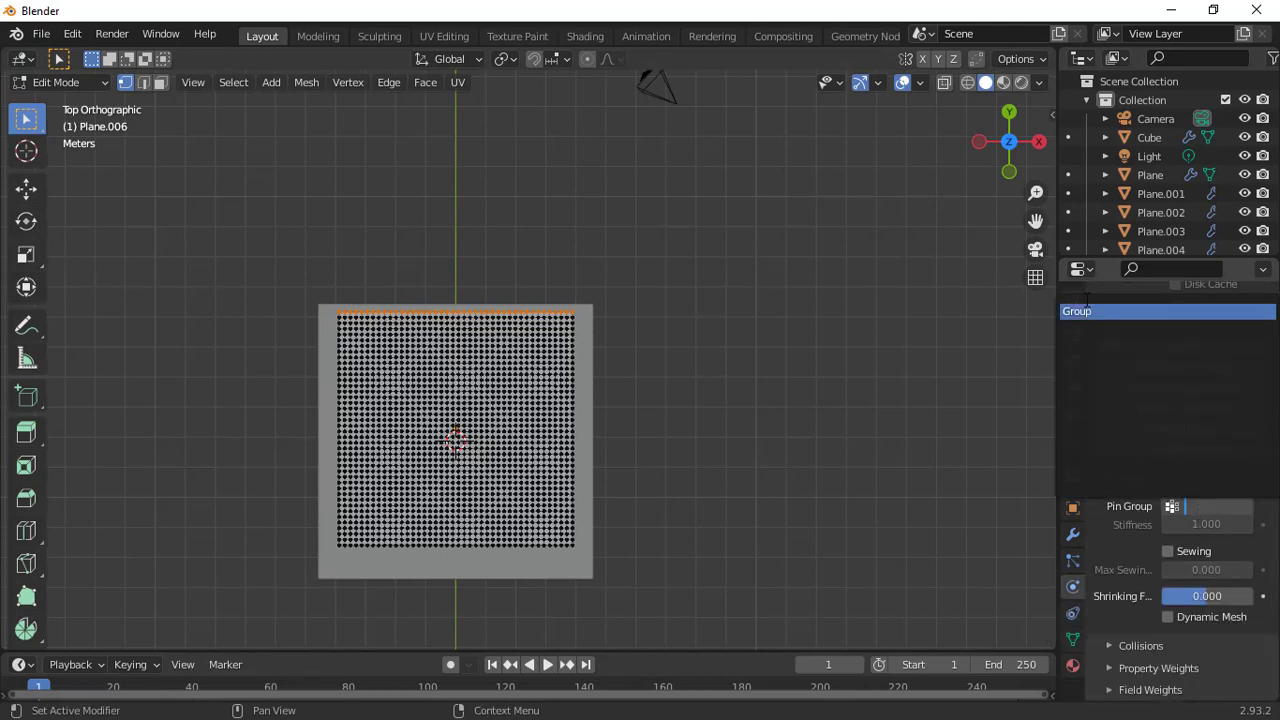
{"action": "left_click", "coordinate": [1120, 309]}
{"action": "key", "text": "Tab"}
Step: Play the edge-pinned cloth simulation, inspect it in perspective and in Edit Mode, and stop at frame 86
{"action": "key", "text": "space"}
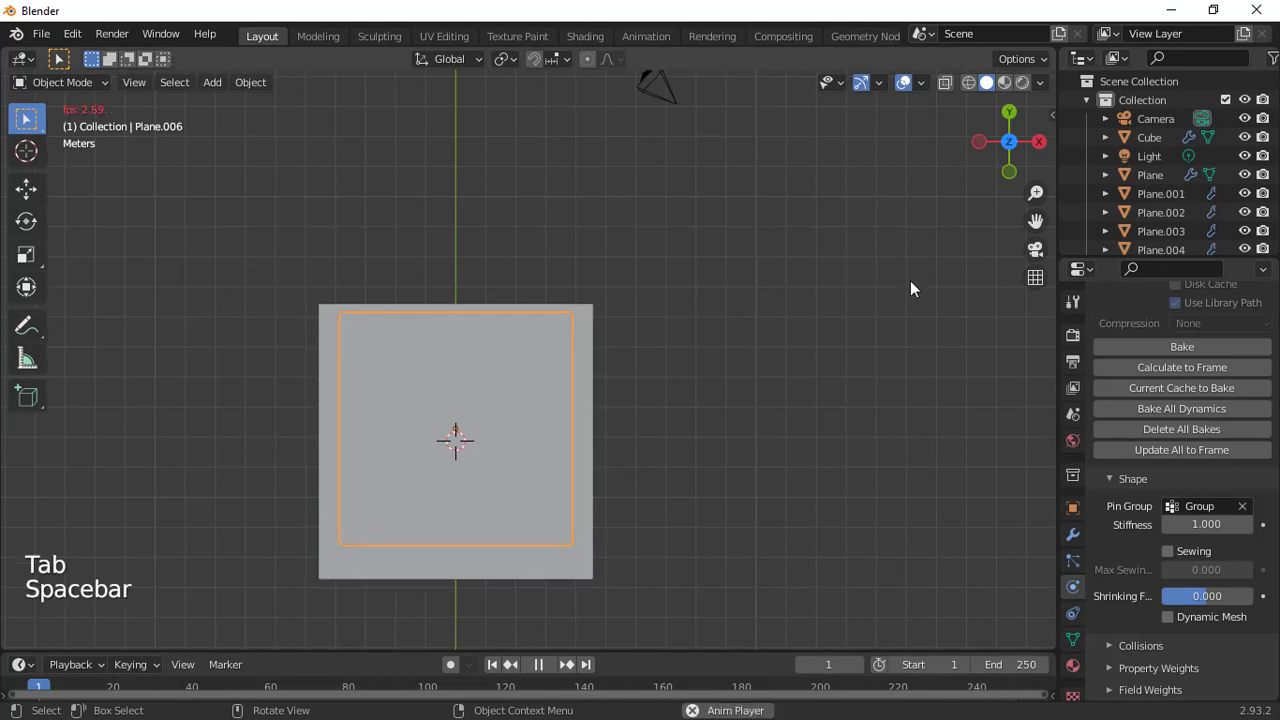
{"action": "left_click_drag", "start_coordinate": [1000, 155], "coordinate": [1013, 203]}
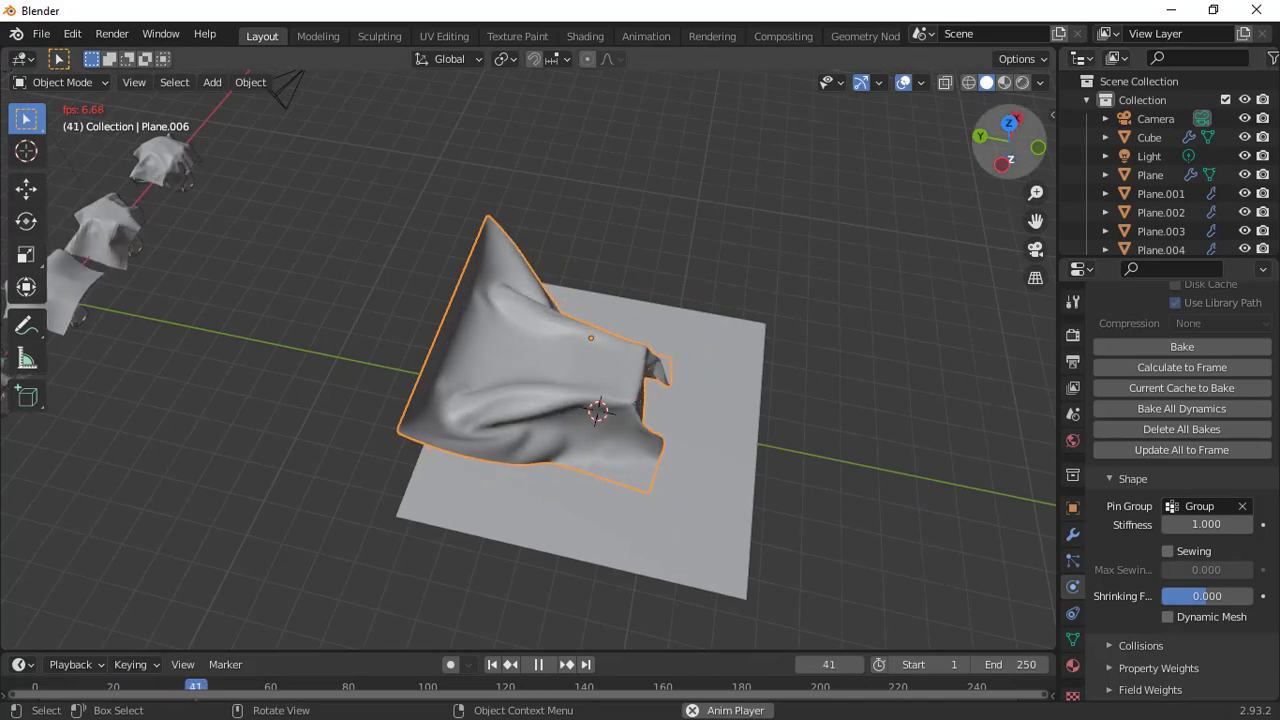
{"action": "left_click_drag", "start_coordinate": [1012, 160], "coordinate": [1011, 88]}
{"action": "middle_click_drag", "start_coordinate": [622, 400], "coordinate": [585, 415]}
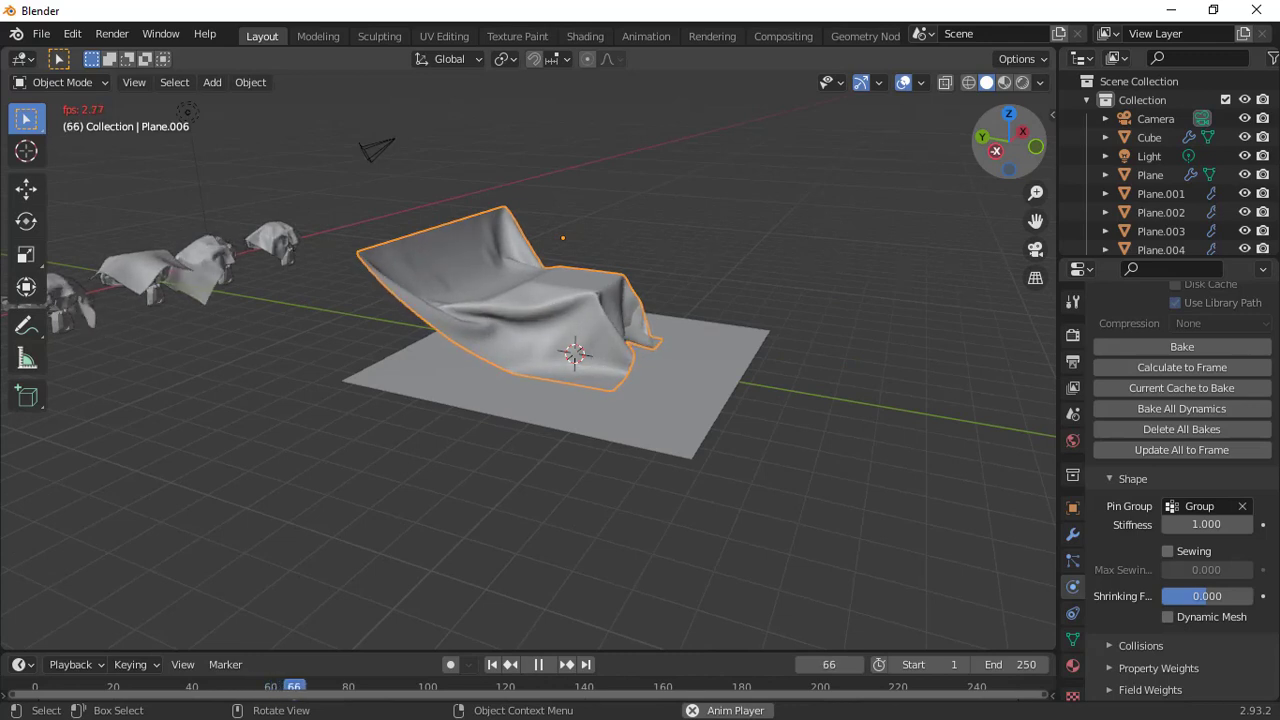
{"action": "key", "text": "Tab"}
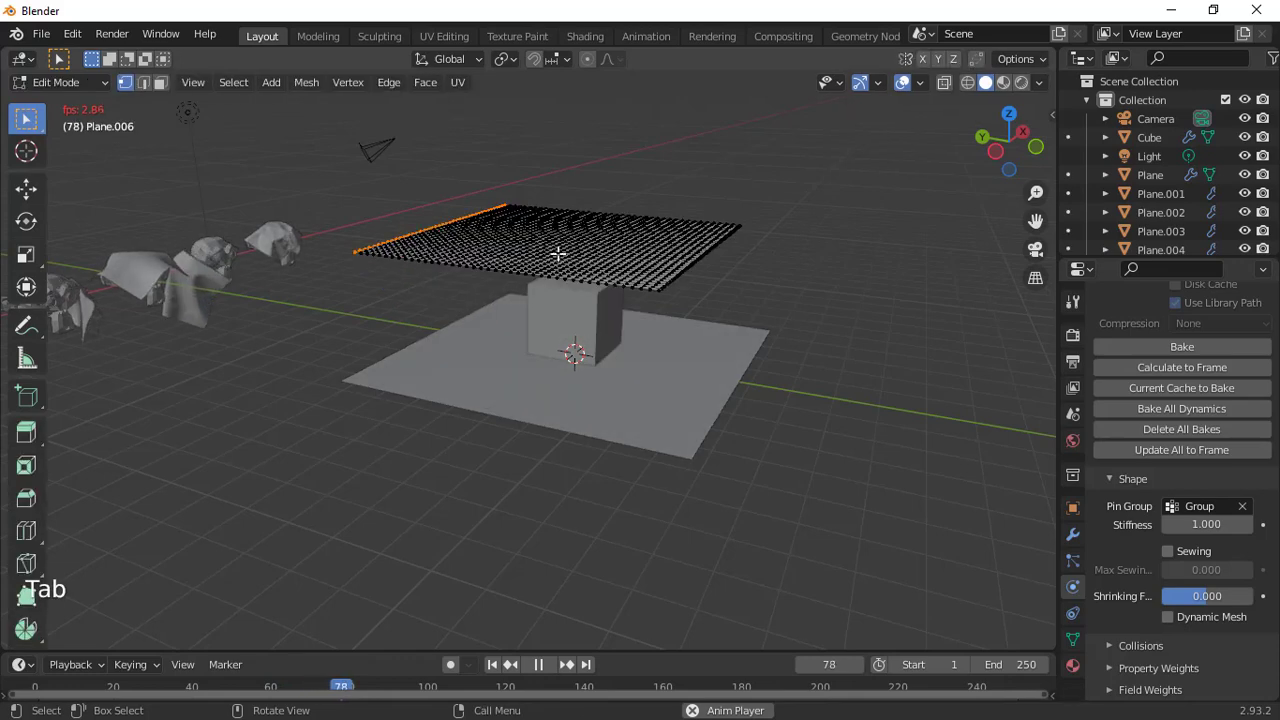
{"action": "key", "text": "Tab"}
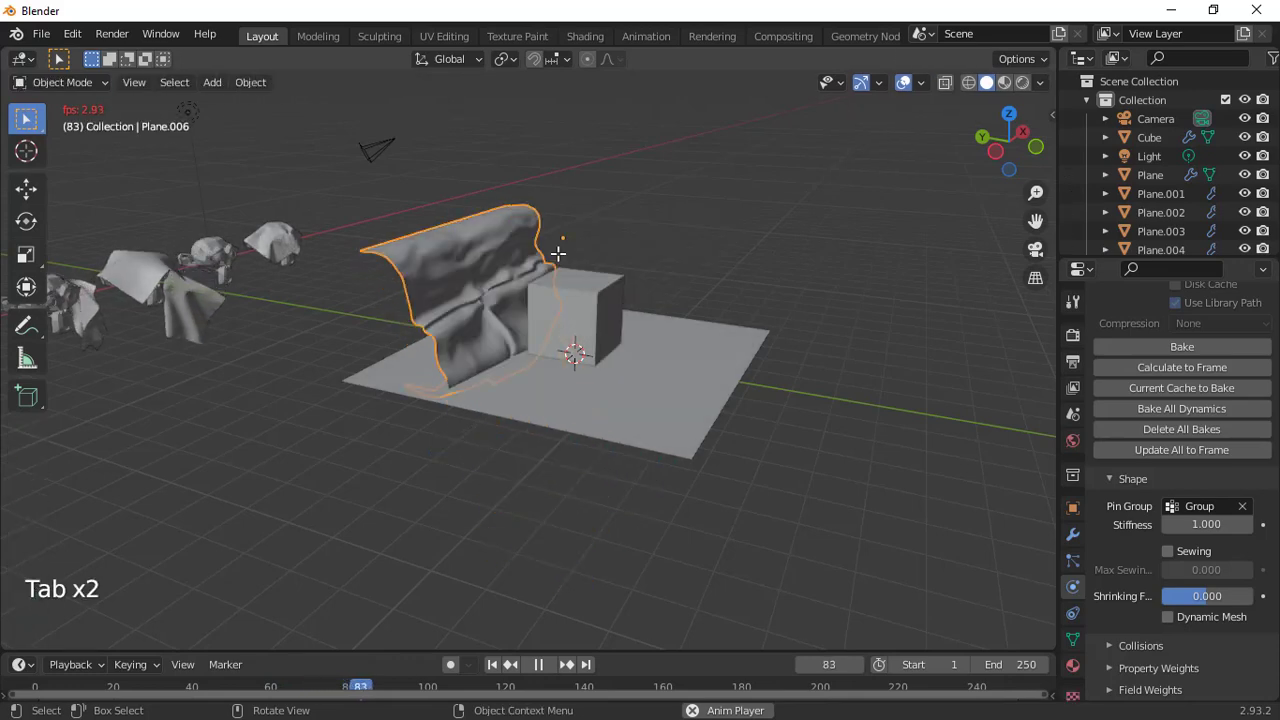
{"action": "key", "text": "space"}
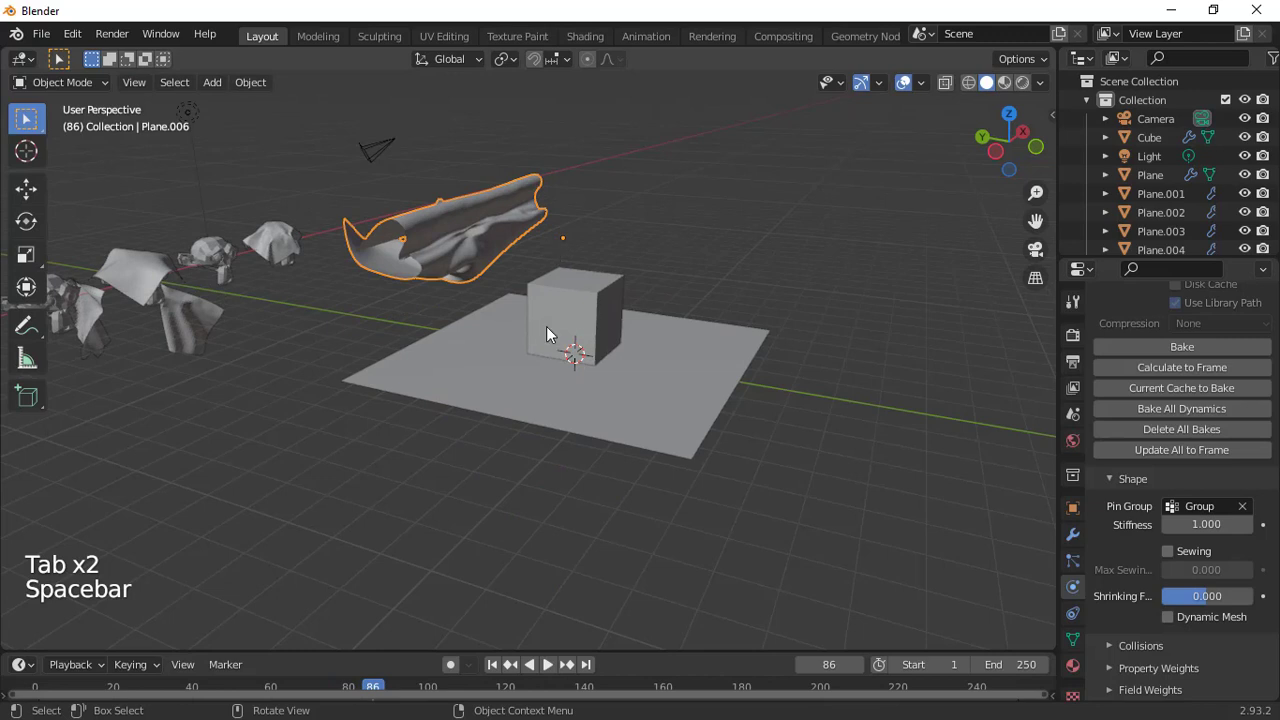
Step: Replay the cloth simulation from the first frame and stop it at frame 33
{"action": "left_click", "coordinate": [492, 664]}
{"action": "key", "text": "space"}
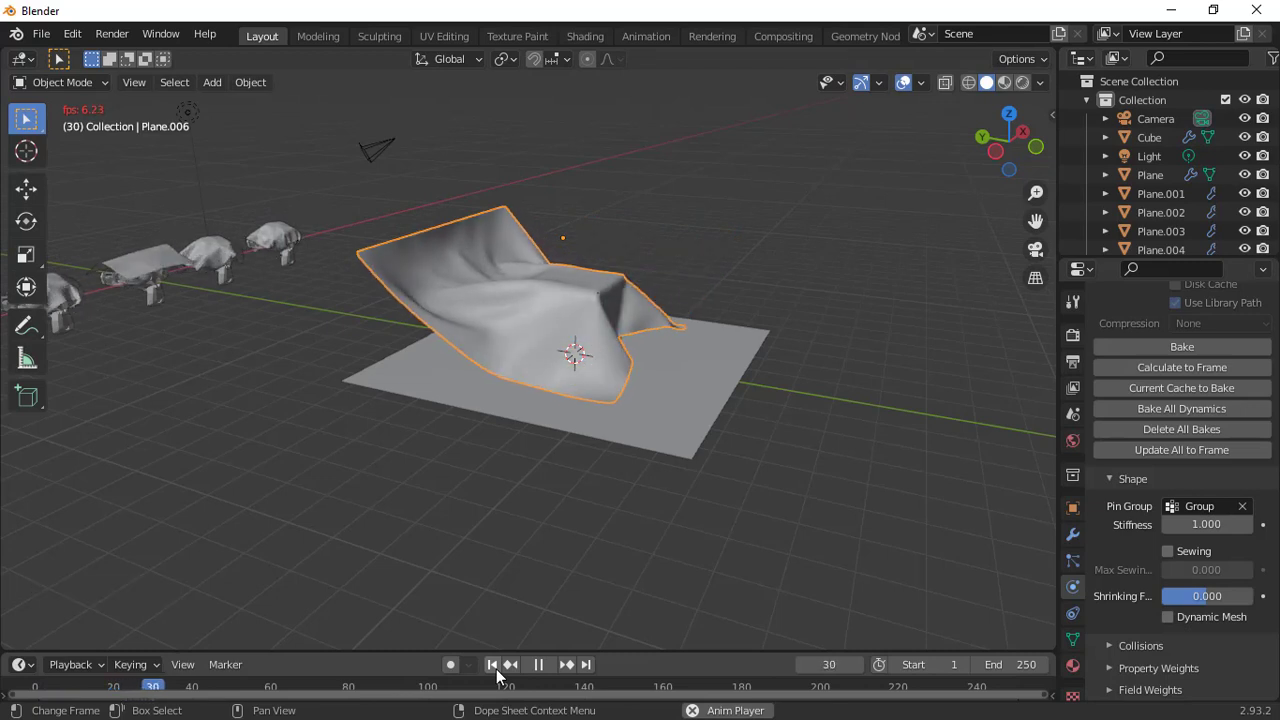
{"action": "key", "text": "space"}
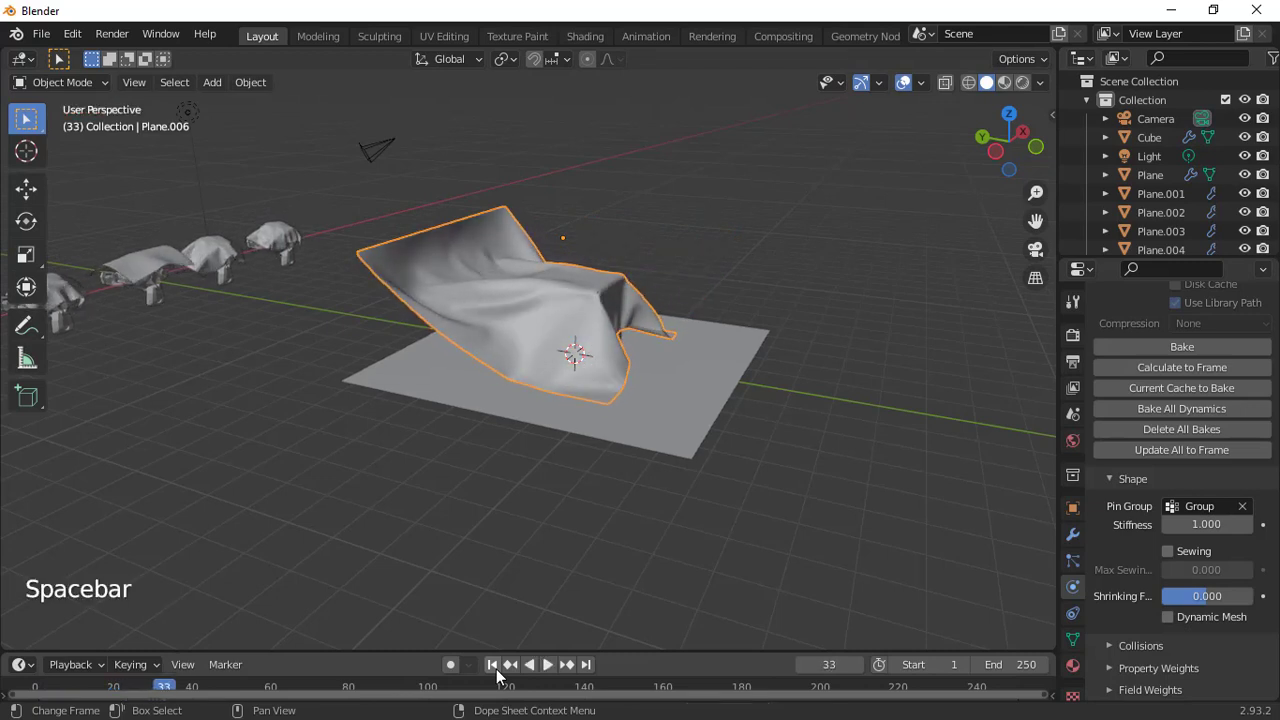